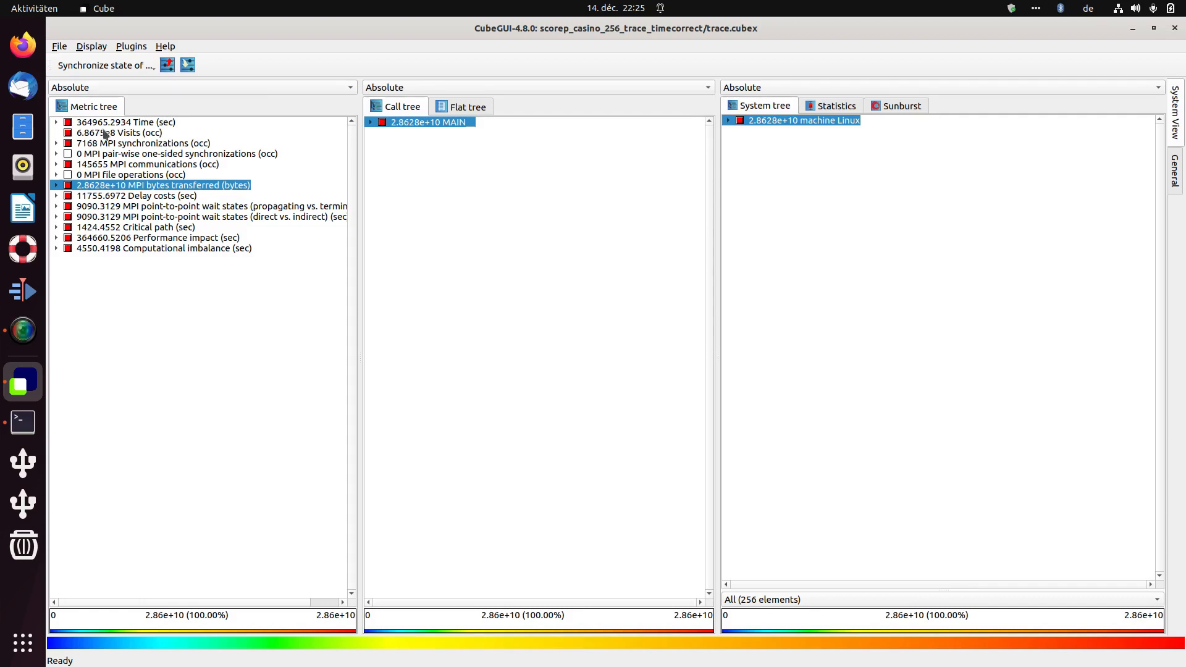
Examine the value display modes offered for the metric tree, the call tree and the system tree
left_click(165, 89)
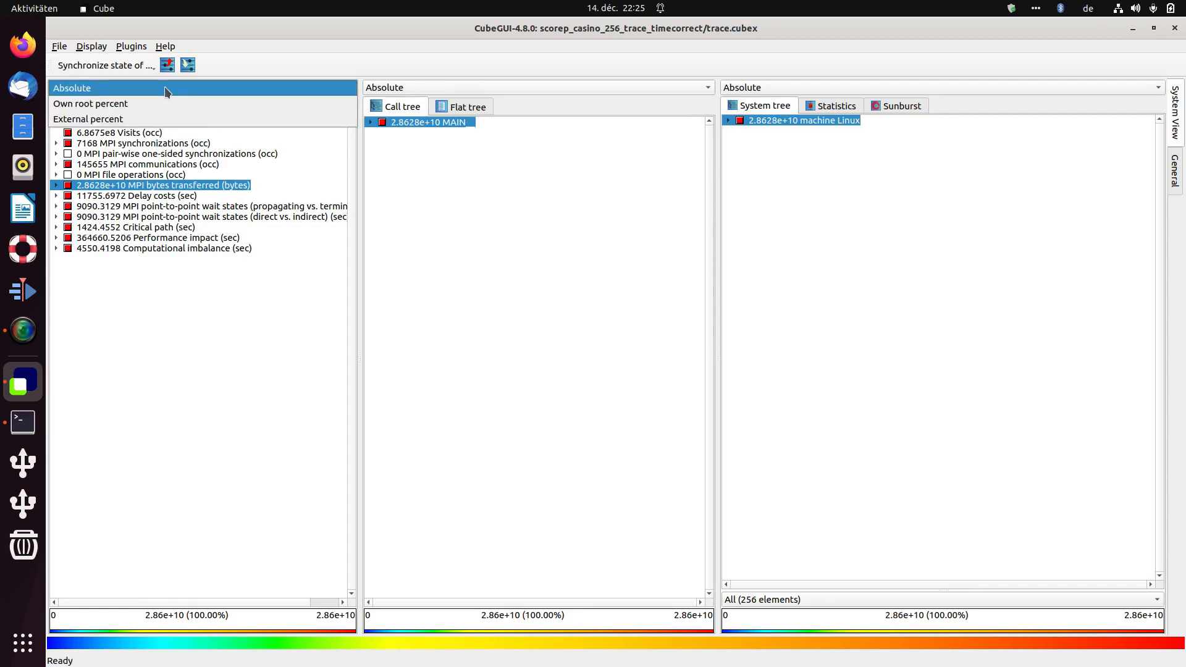
left_click(436, 87)
left_click(436, 88)
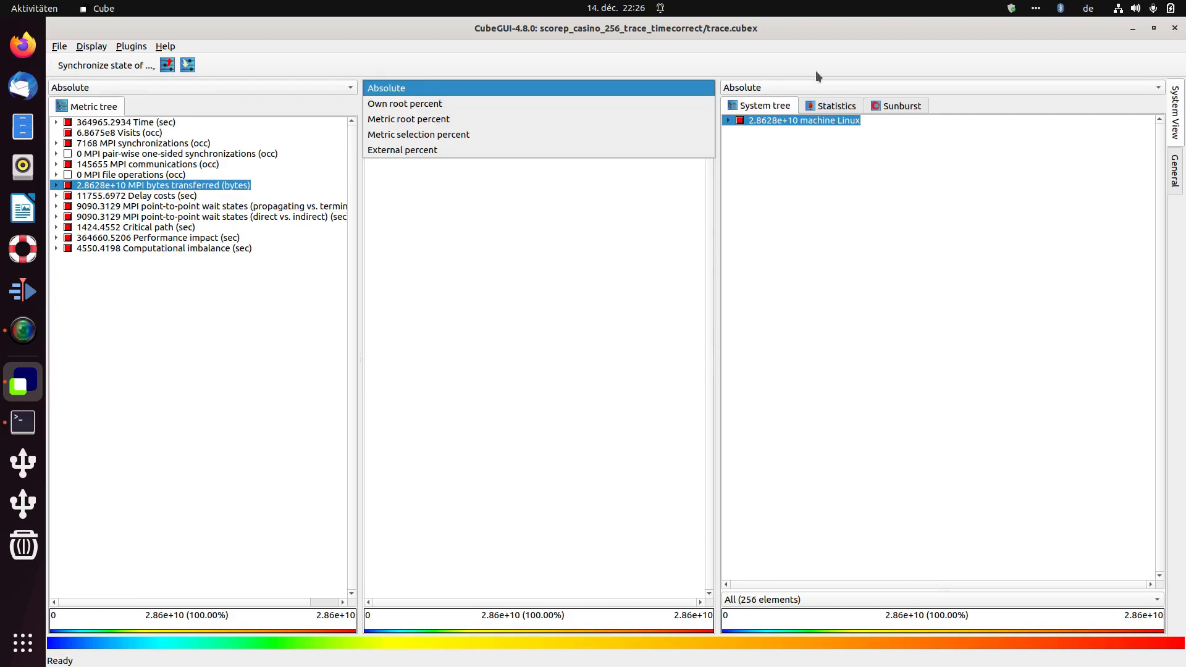
left_click(804, 84)
left_click(804, 83)
left_click(456, 192)
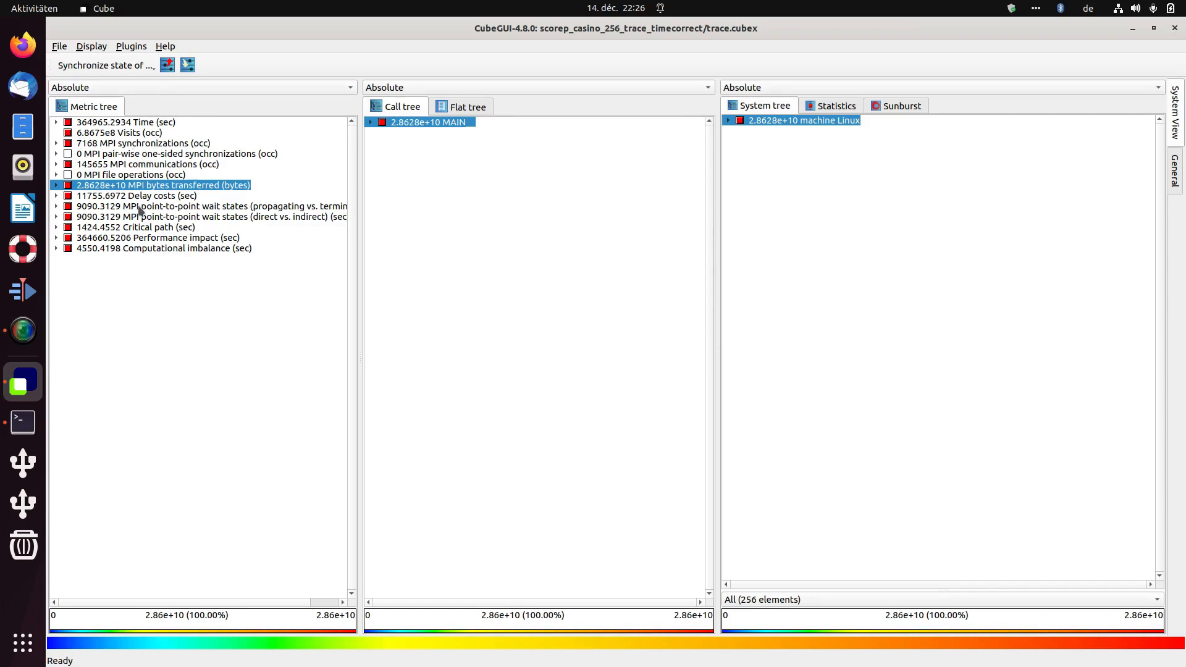
left_click(197, 90)
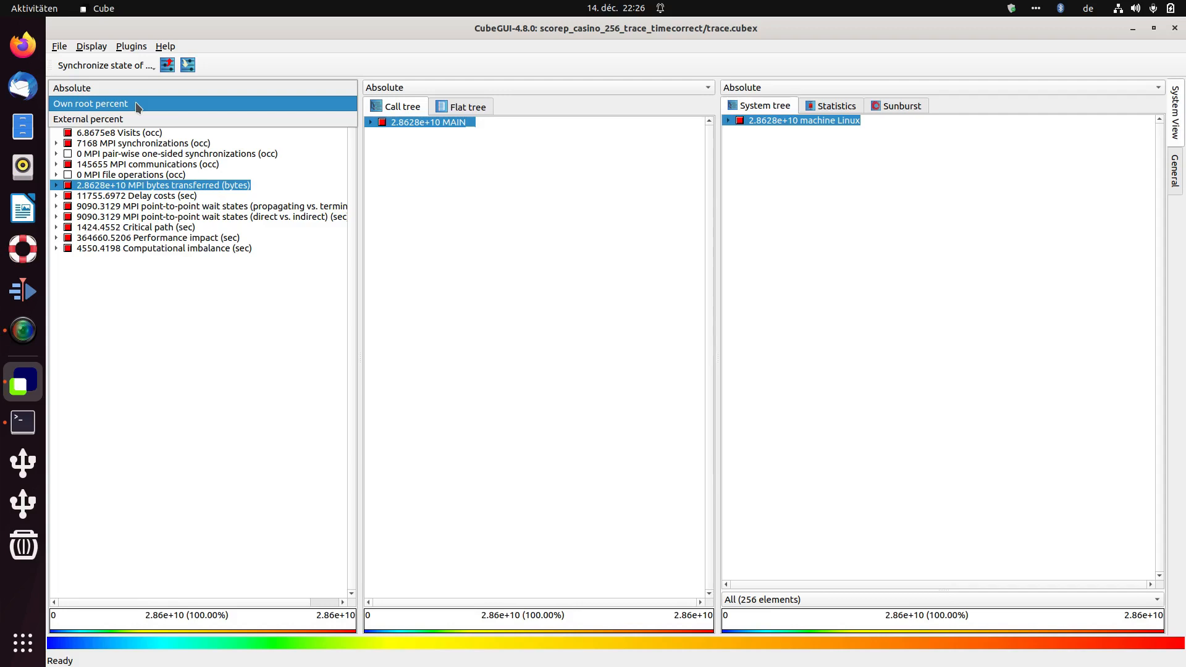
left_click(462, 83)
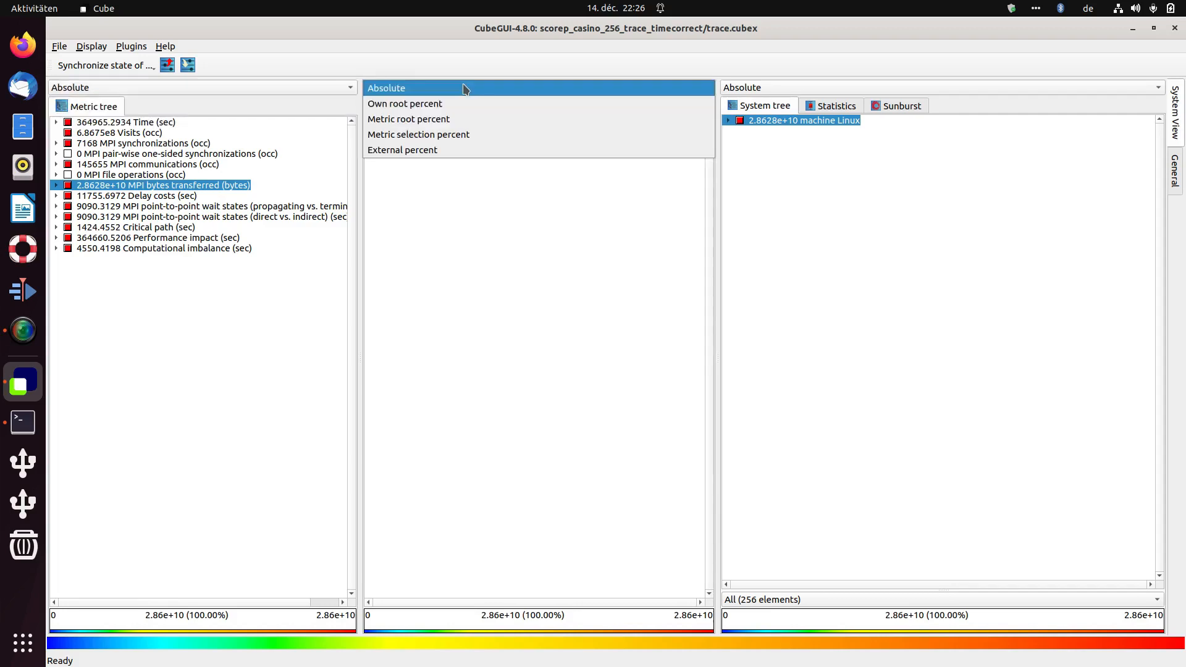
left_click(861, 84)
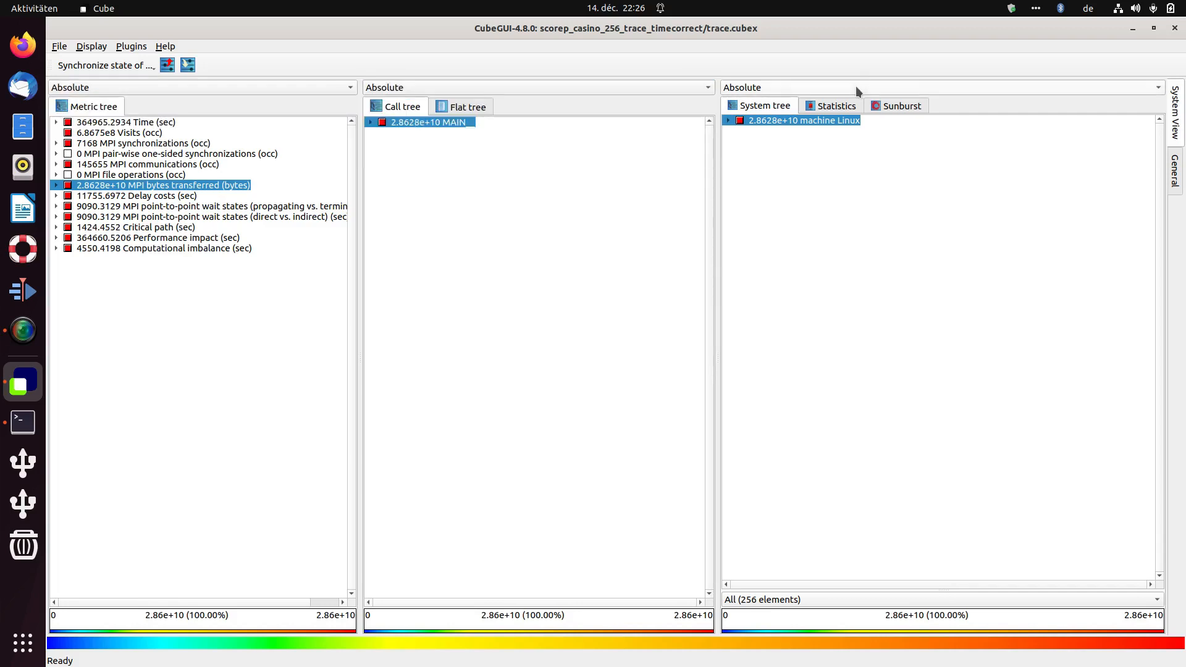
left_click(129, 85)
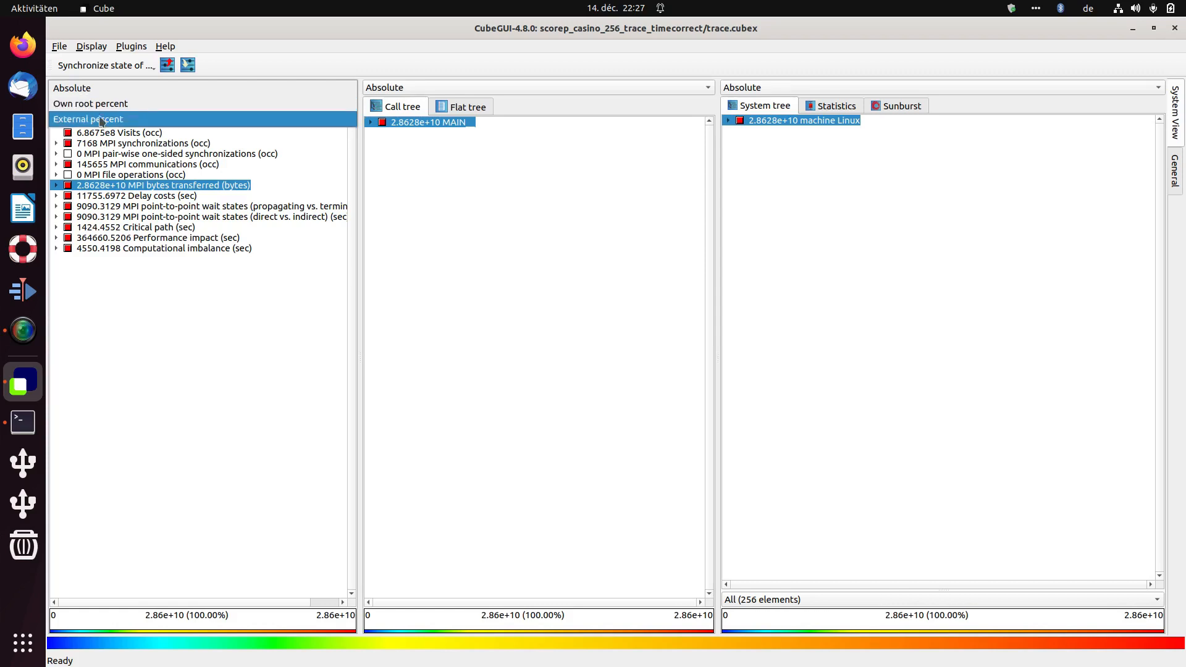
left_click(449, 92)
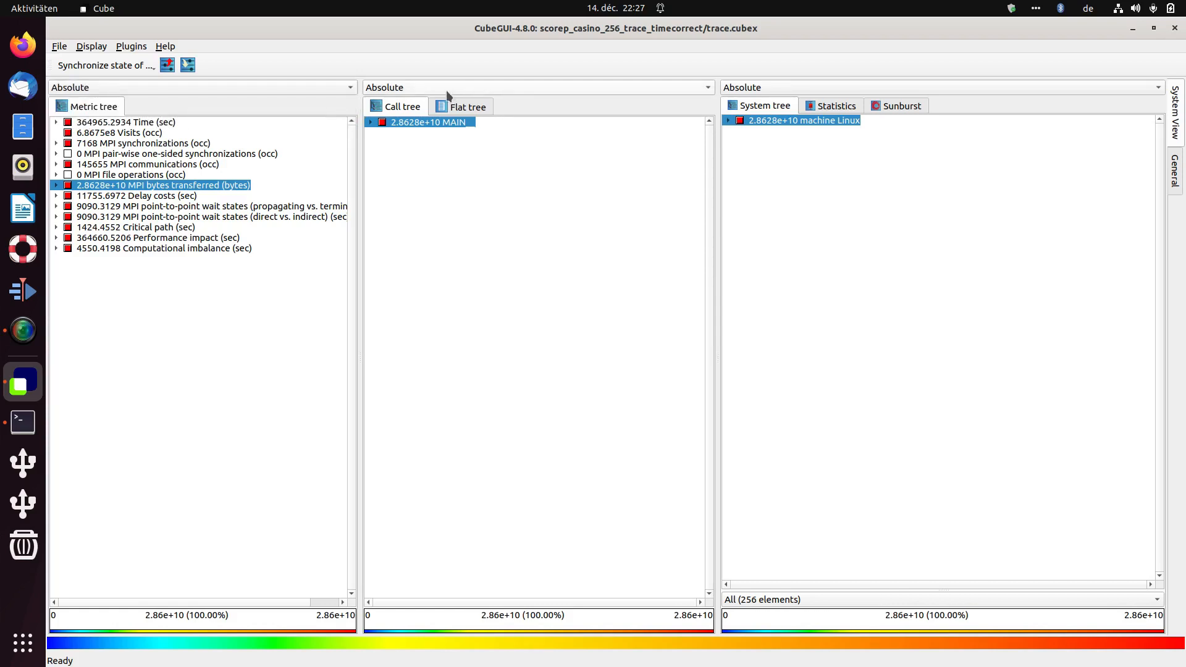
left_click(442, 90)
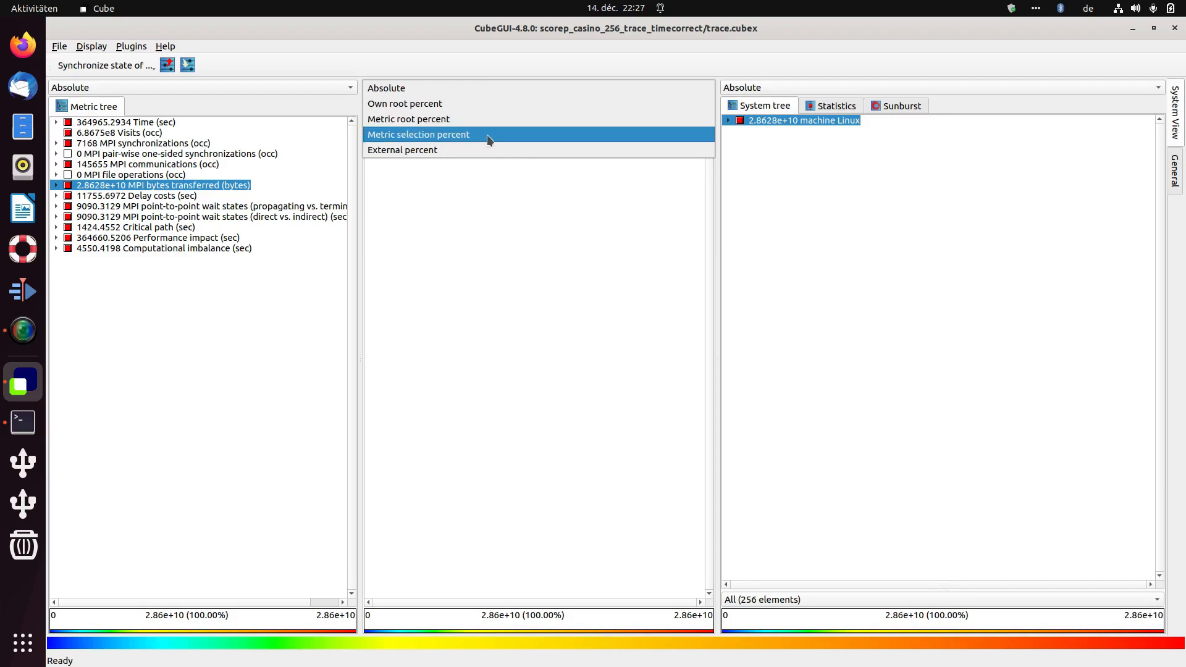
left_click(887, 84)
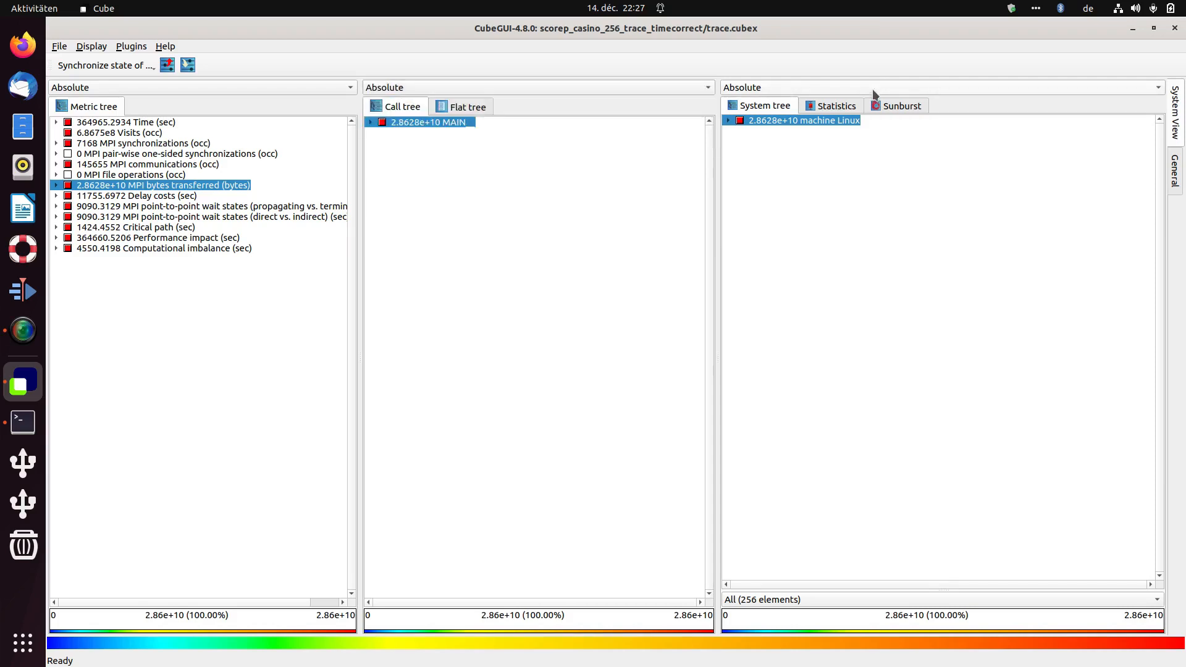
left_click(877, 87)
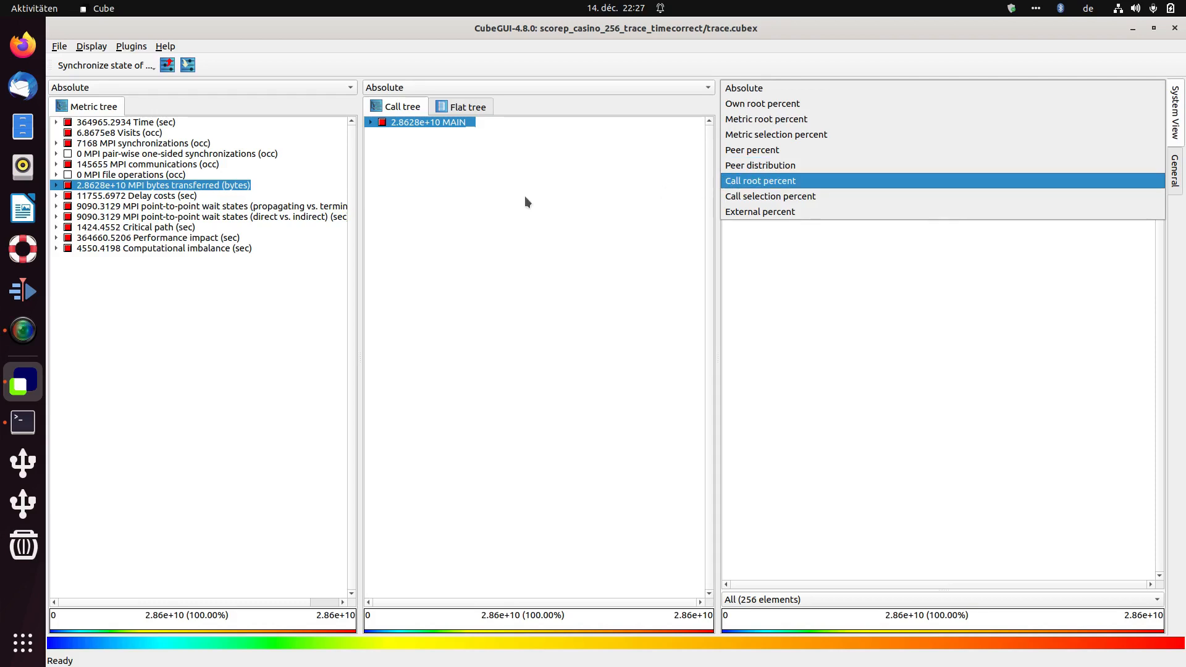
left_click(90, 86)
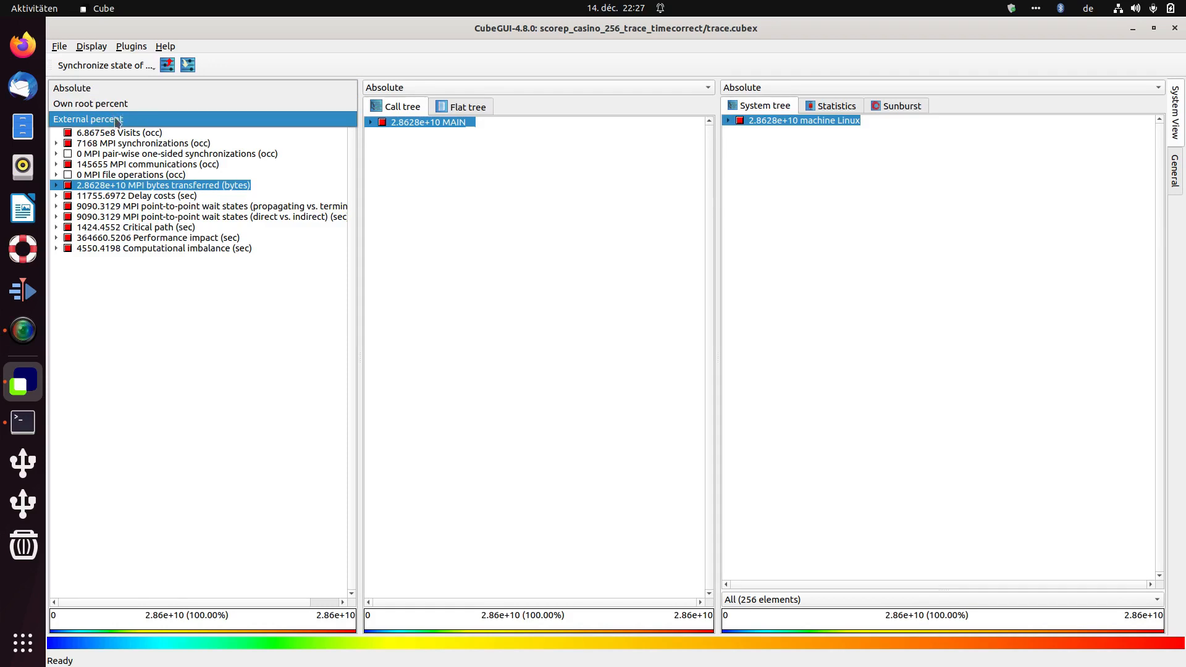
left_click(422, 89)
left_click(397, 90)
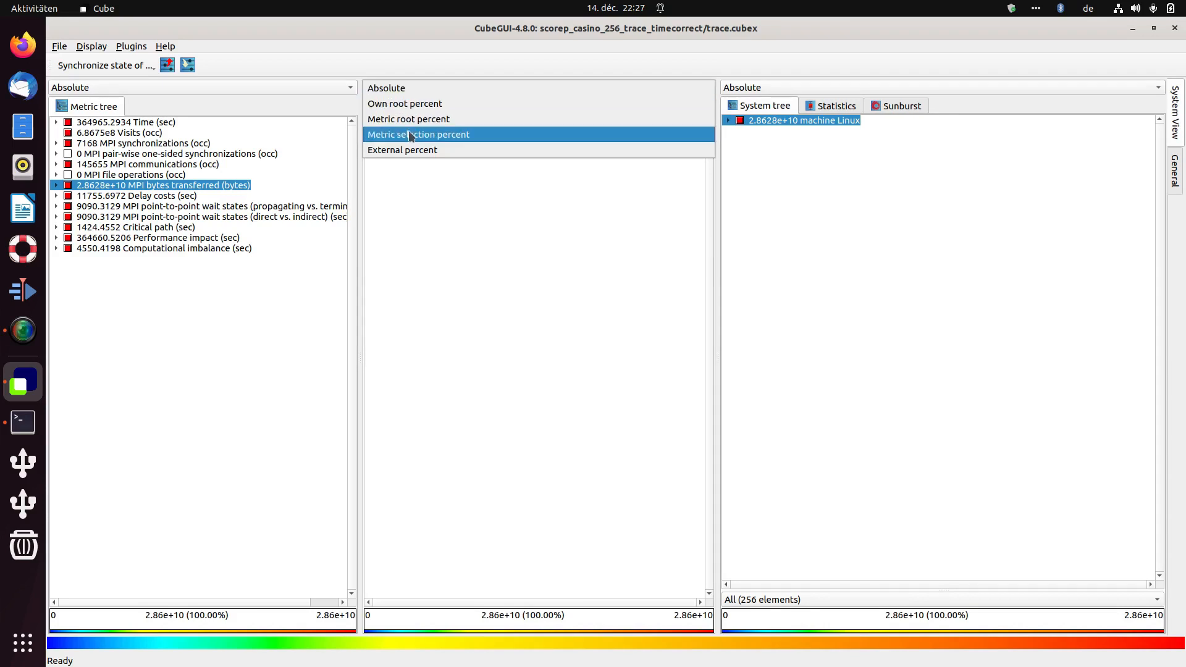
left_click(833, 88)
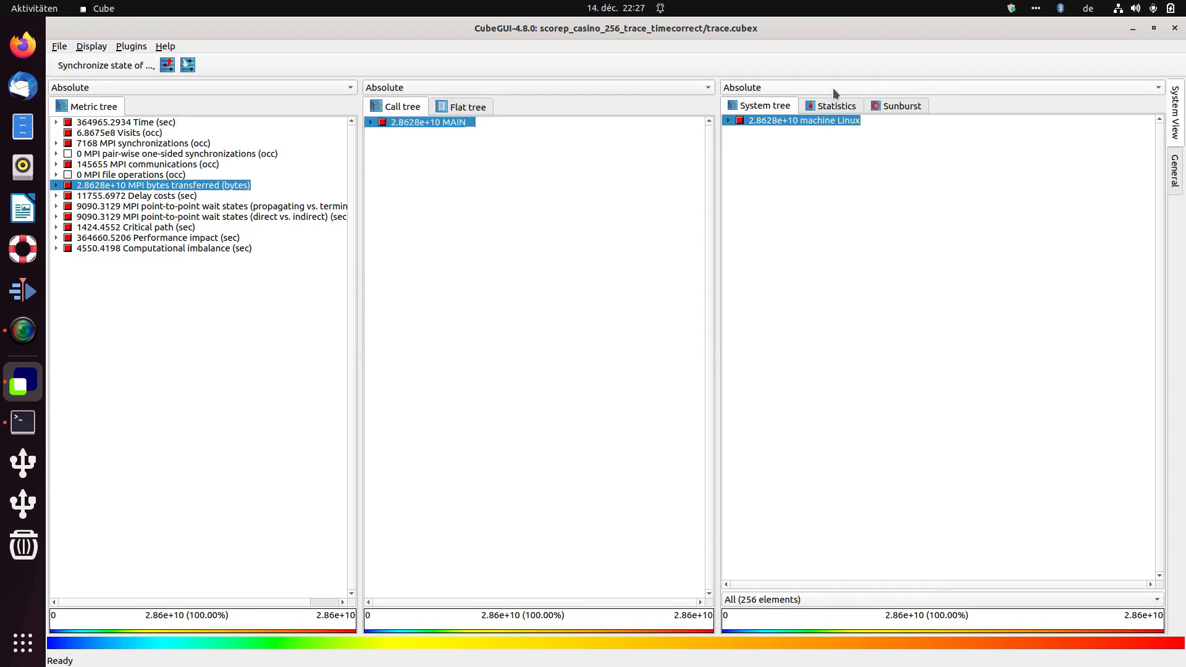
left_click(833, 88)
left_click(467, 254)
Select the Time metric and display the metric tree values as Own root percent
left_click(136, 85)
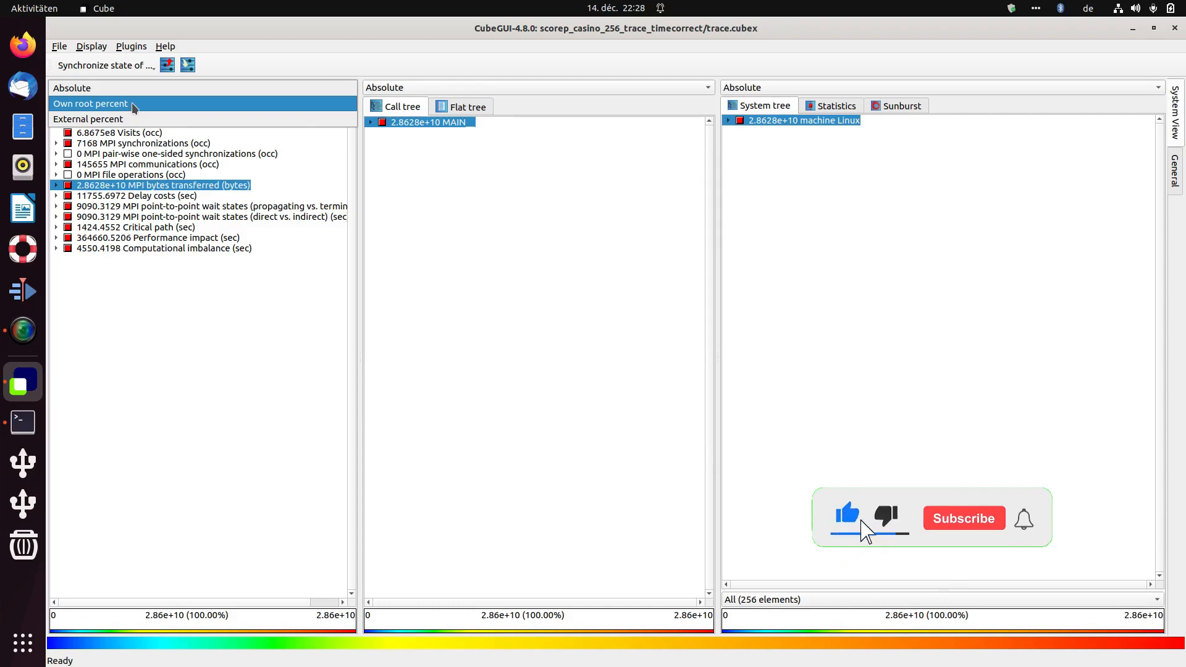
left_click(130, 140)
left_click(129, 124)
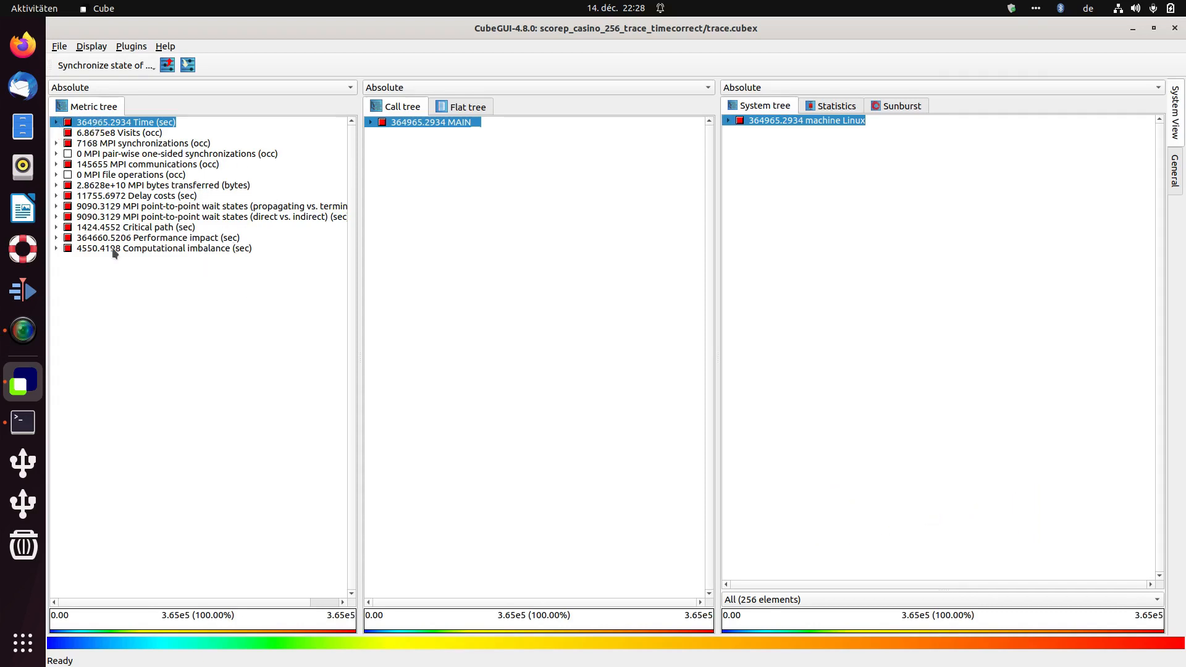
left_click(107, 87)
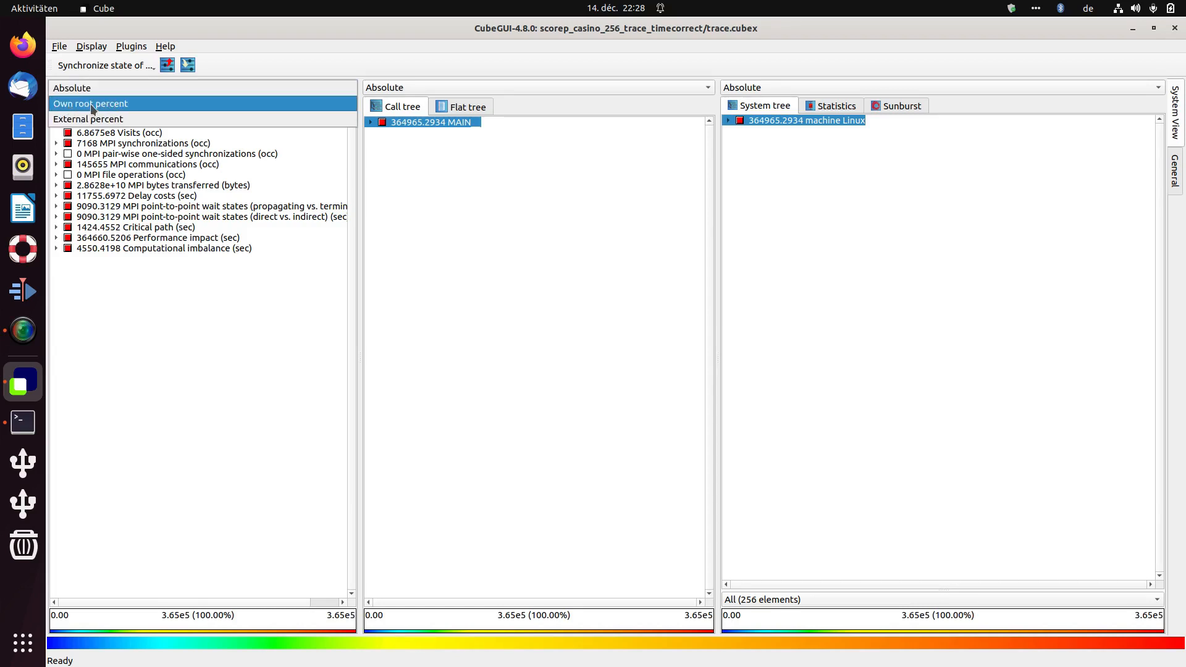
left_click(90, 103)
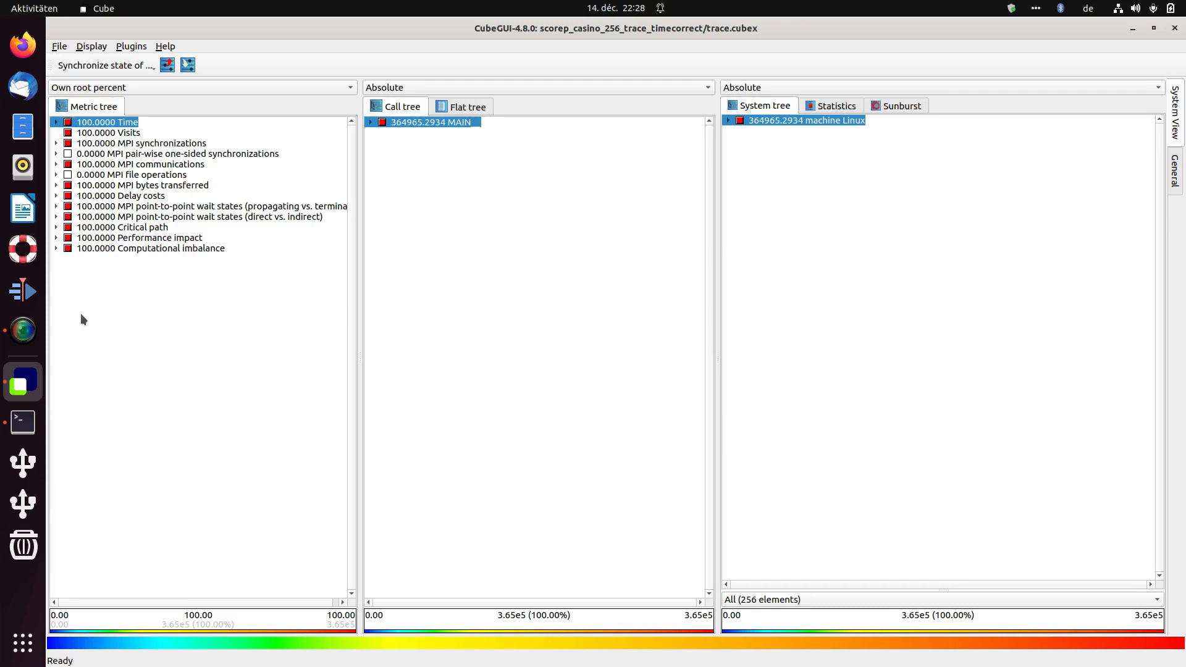
Expand Time and its Execution child in the metric tree, and select Computation
left_click(56, 121)
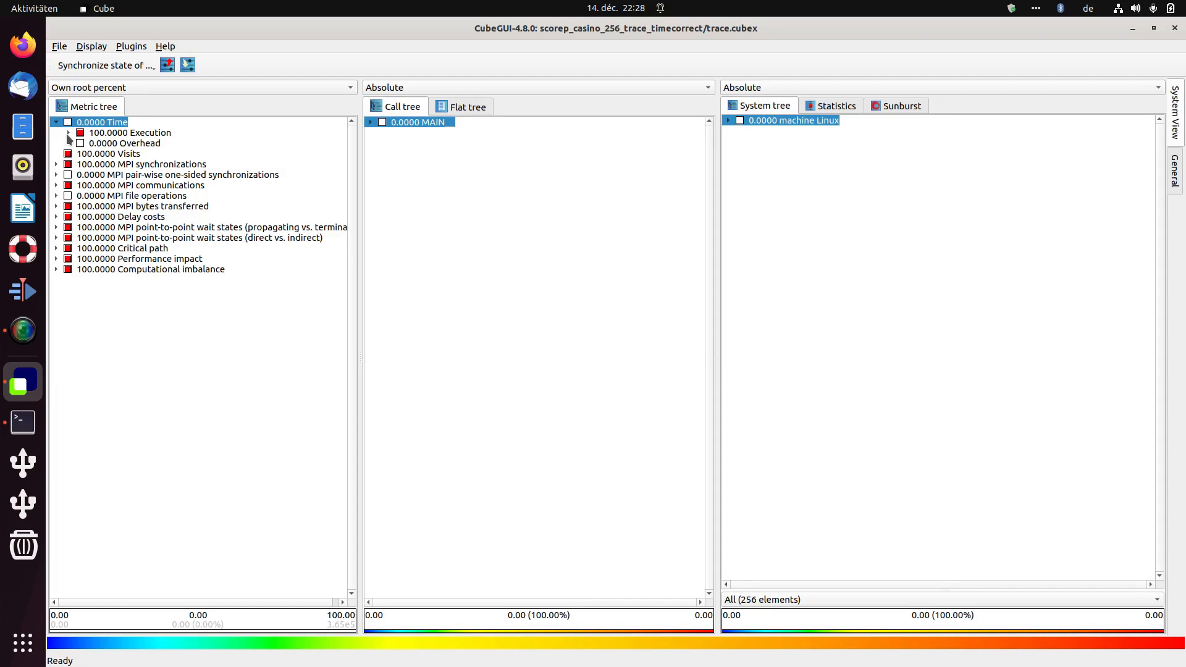
left_click(68, 133)
left_click(141, 144)
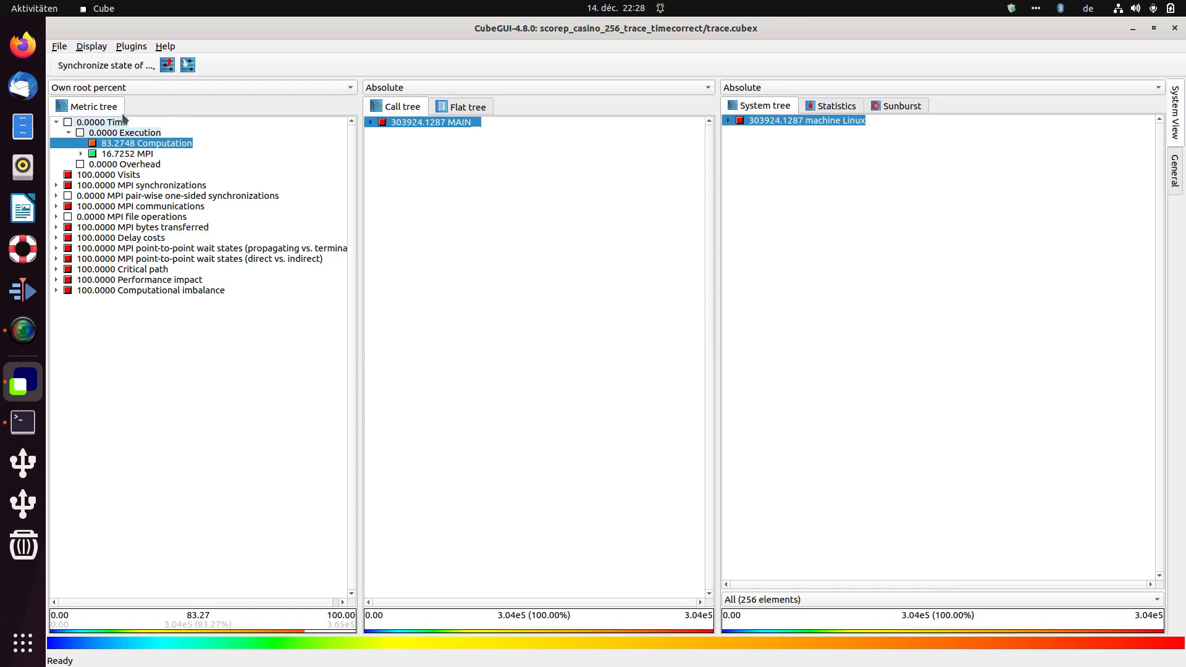
Compare the metric tree in Absolute values with Own root percent, ending in Own root percent
left_click(126, 85)
left_click(125, 75)
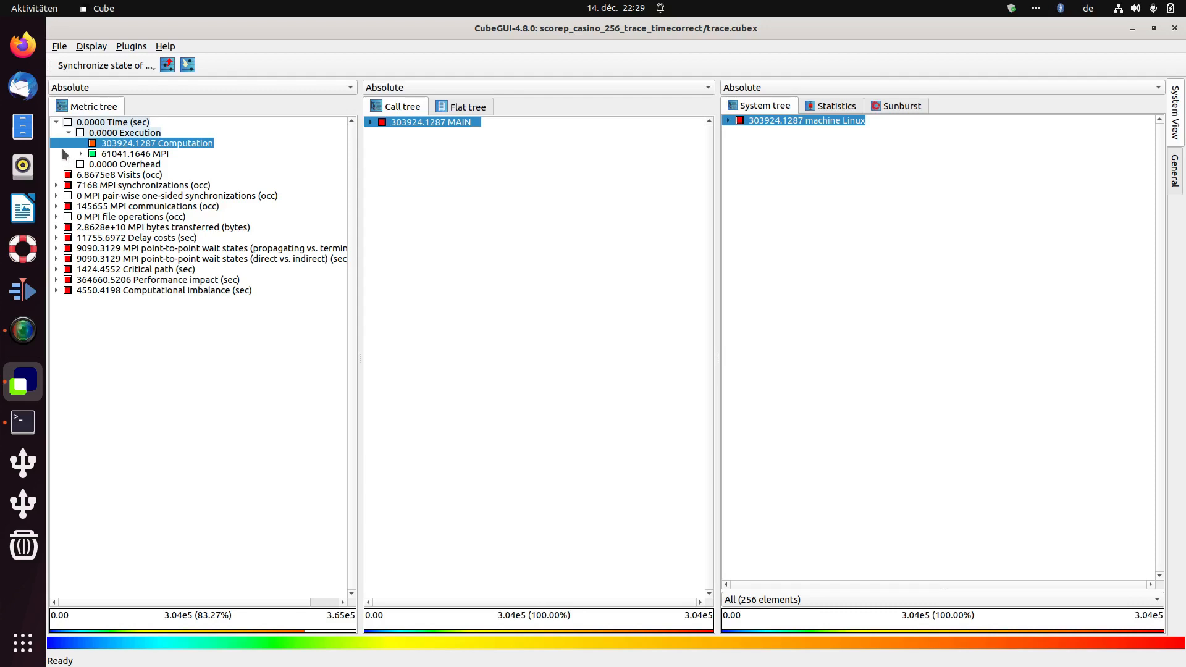
left_click(135, 87)
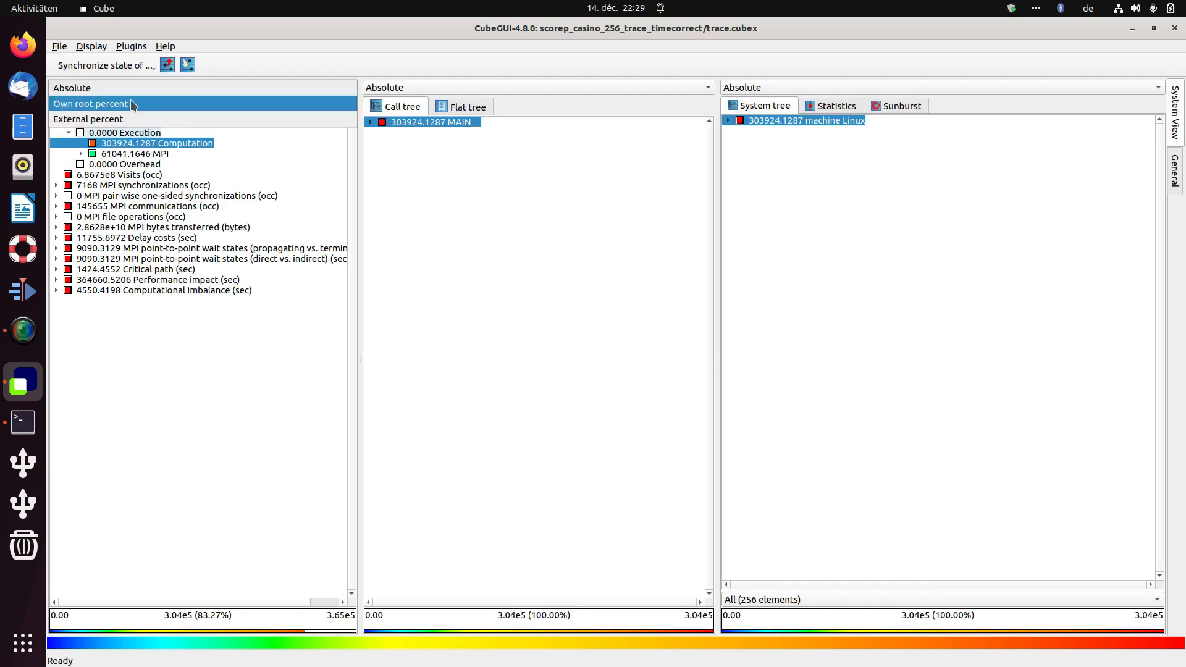
left_click(133, 104)
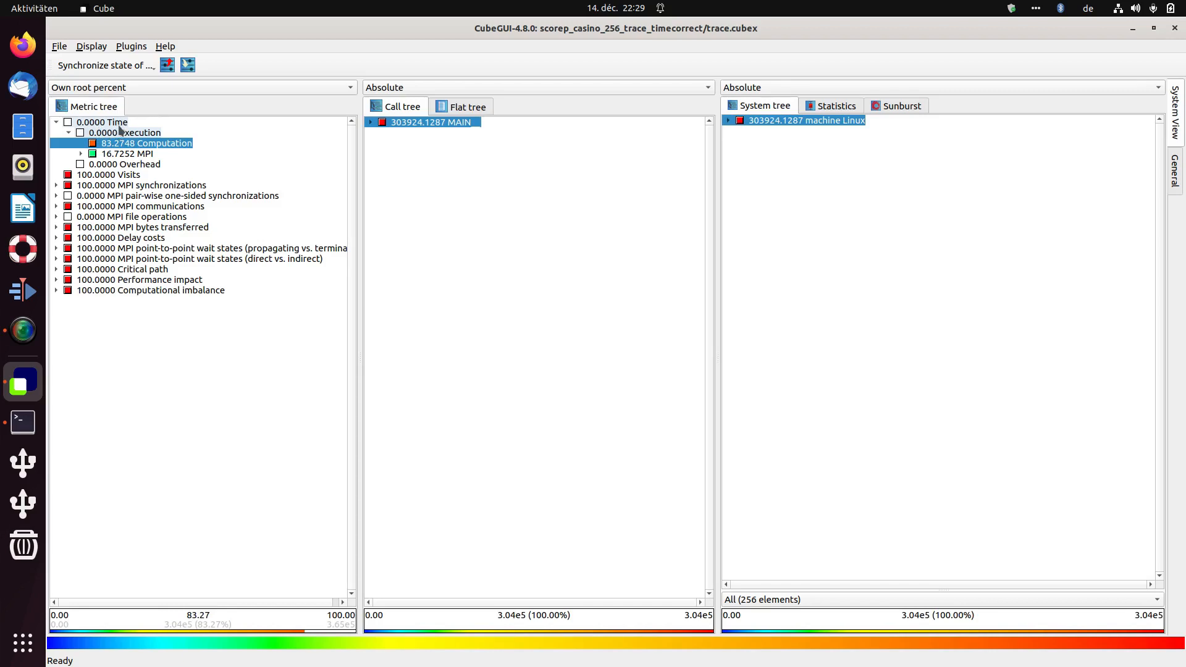
Examine the Computation and MPI shares of the Time metric
left_click(119, 123)
left_click(116, 143)
left_click(128, 155)
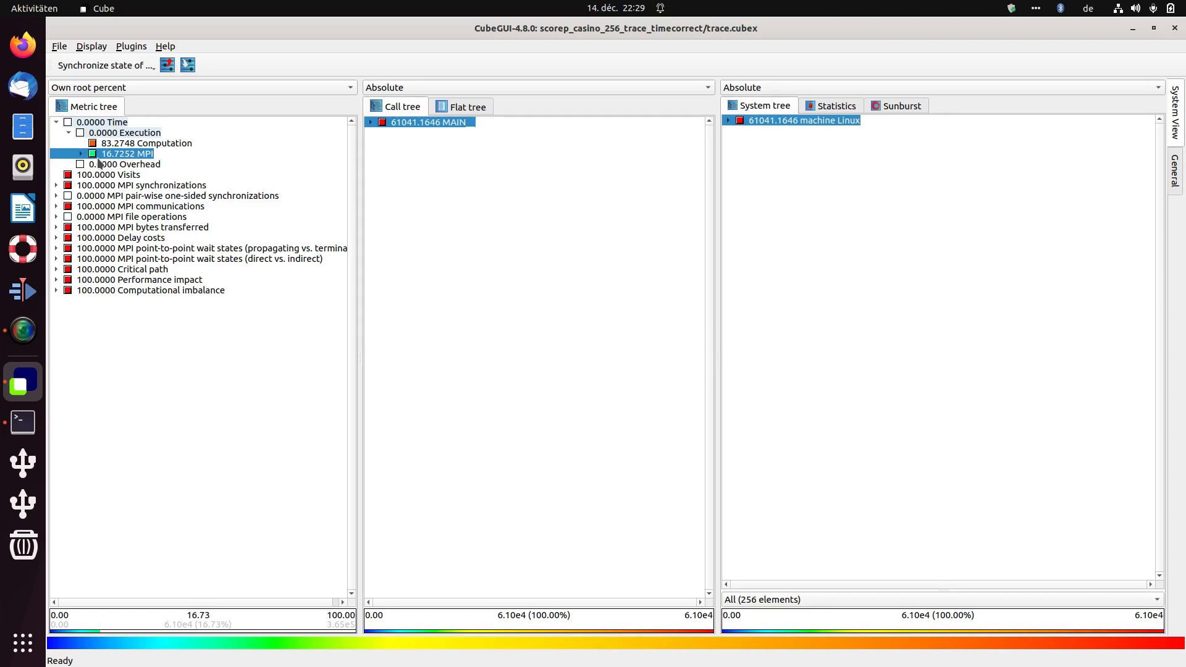
left_click(157, 144)
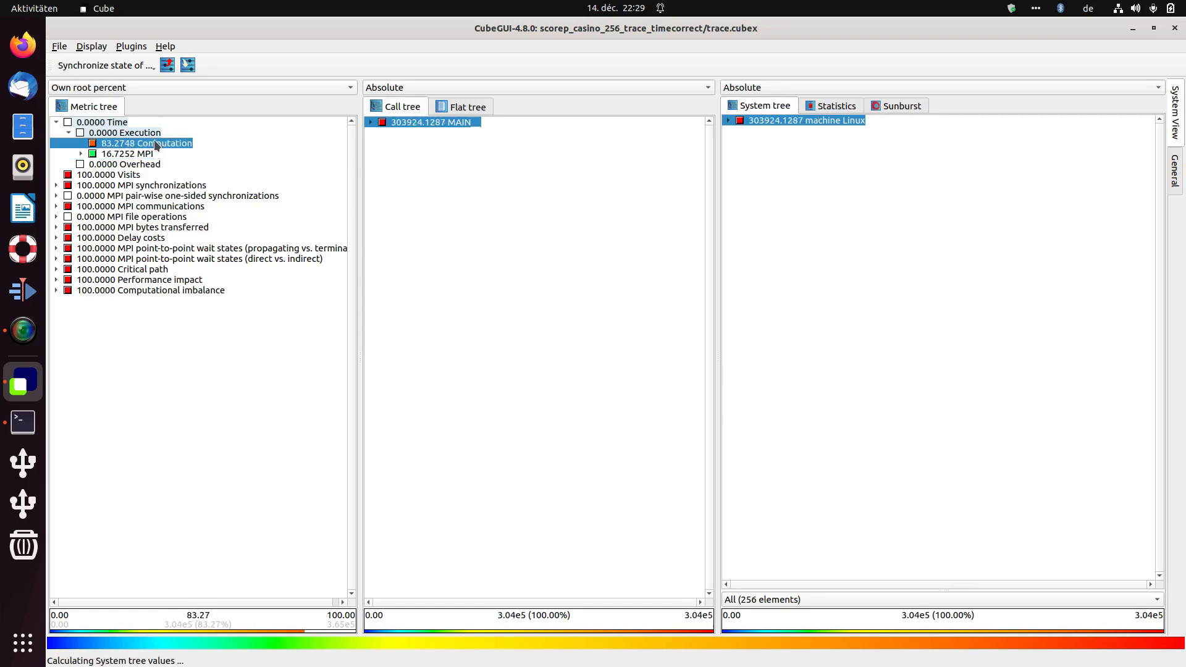
left_click(100, 155)
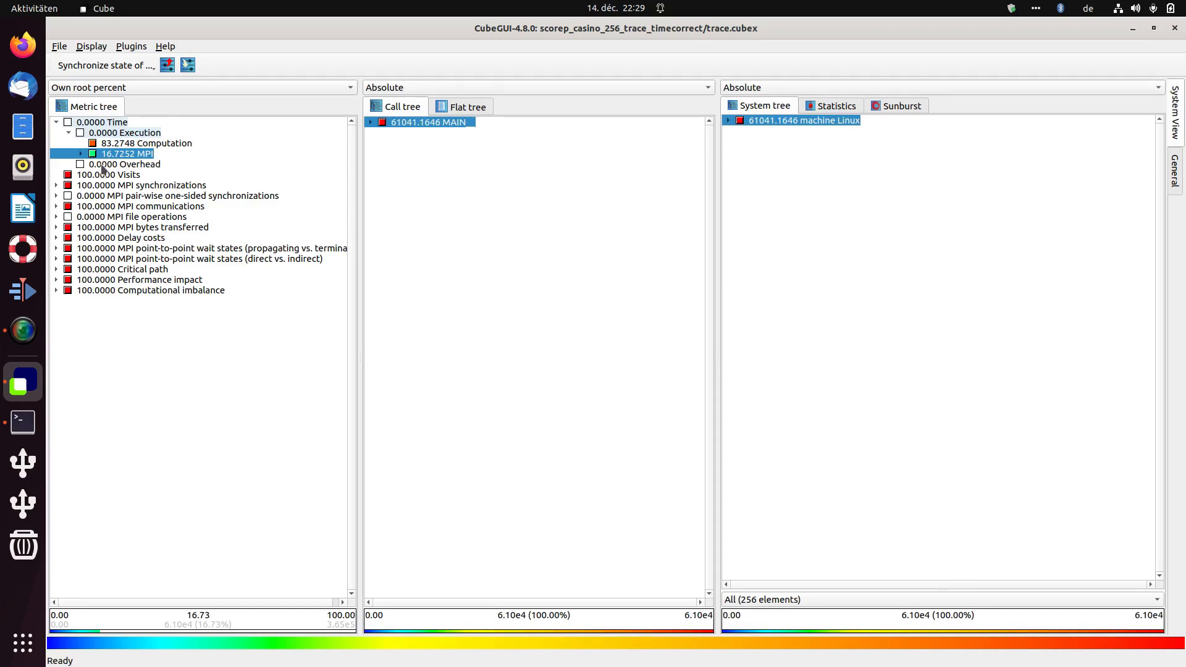
Expand MPI bytes transferred, inspect the Sent share under Point-to-point, and collapse Point-to-point again
left_click(158, 228)
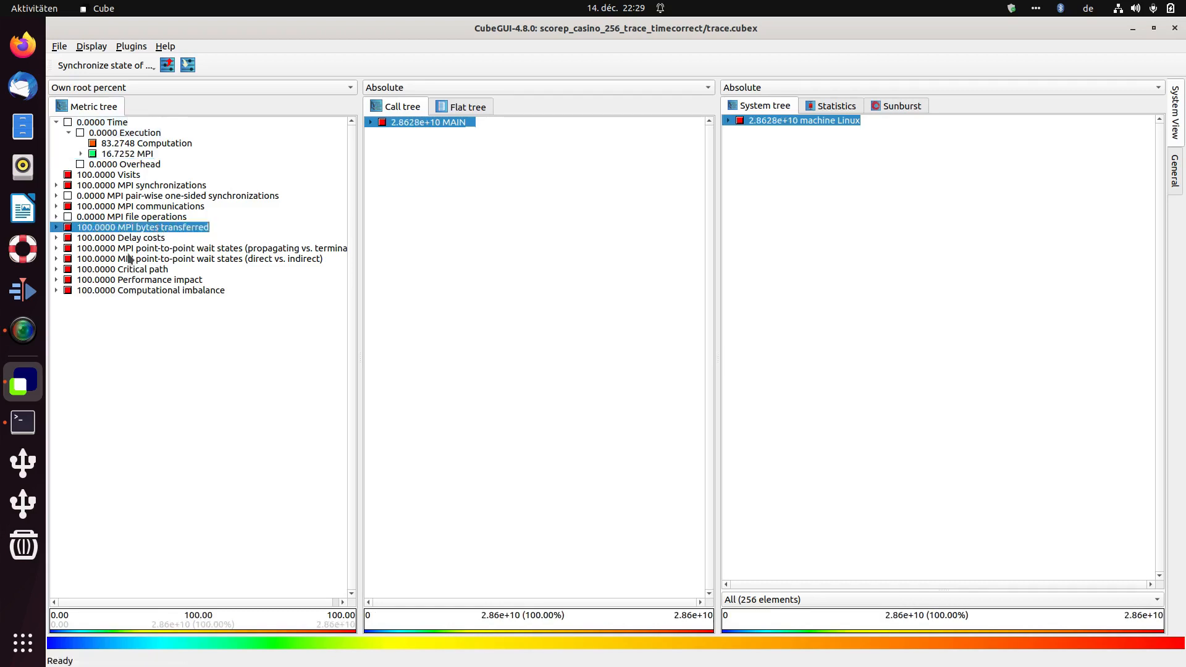
left_click(56, 227)
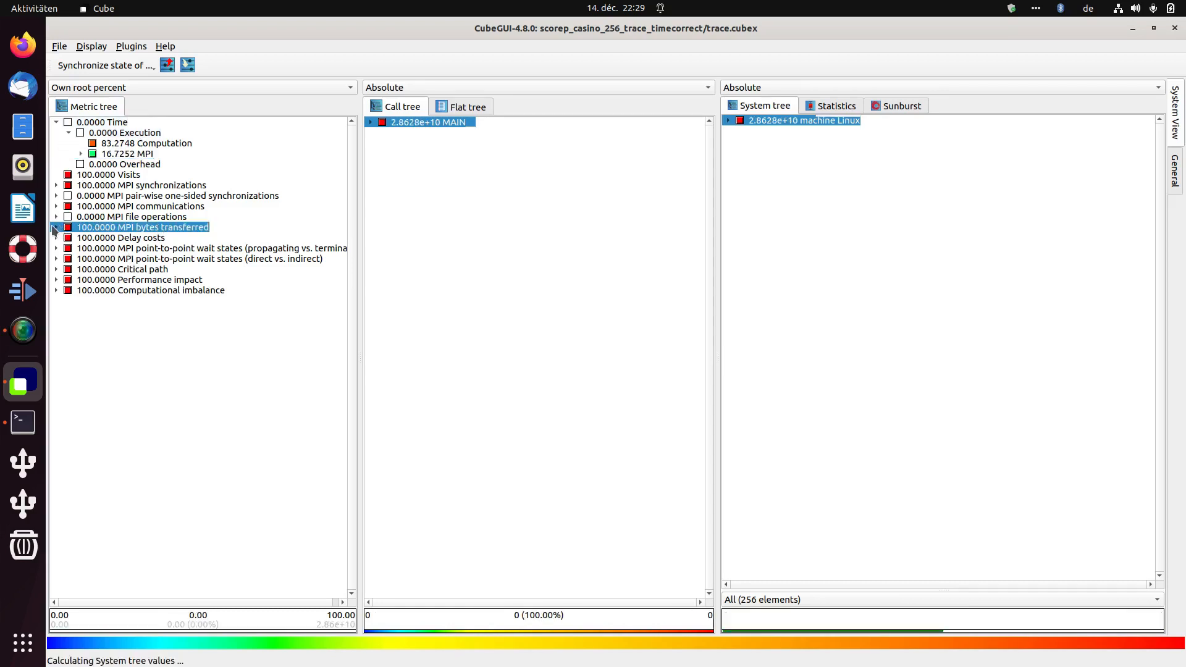
left_click(68, 239)
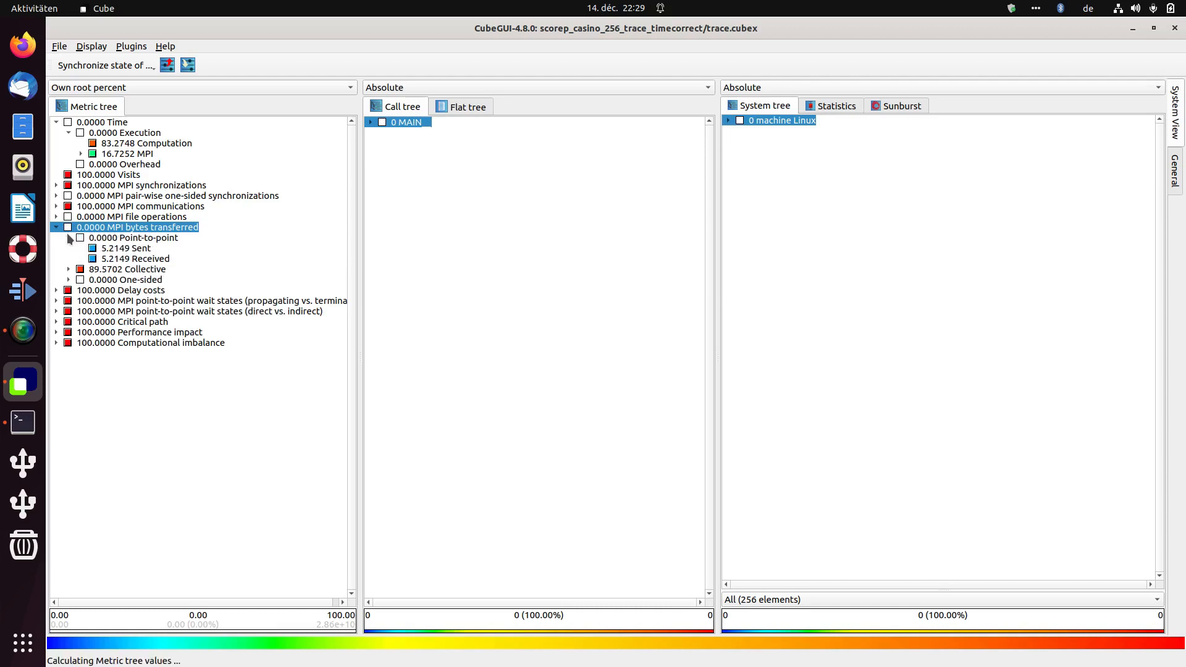
left_click(147, 249)
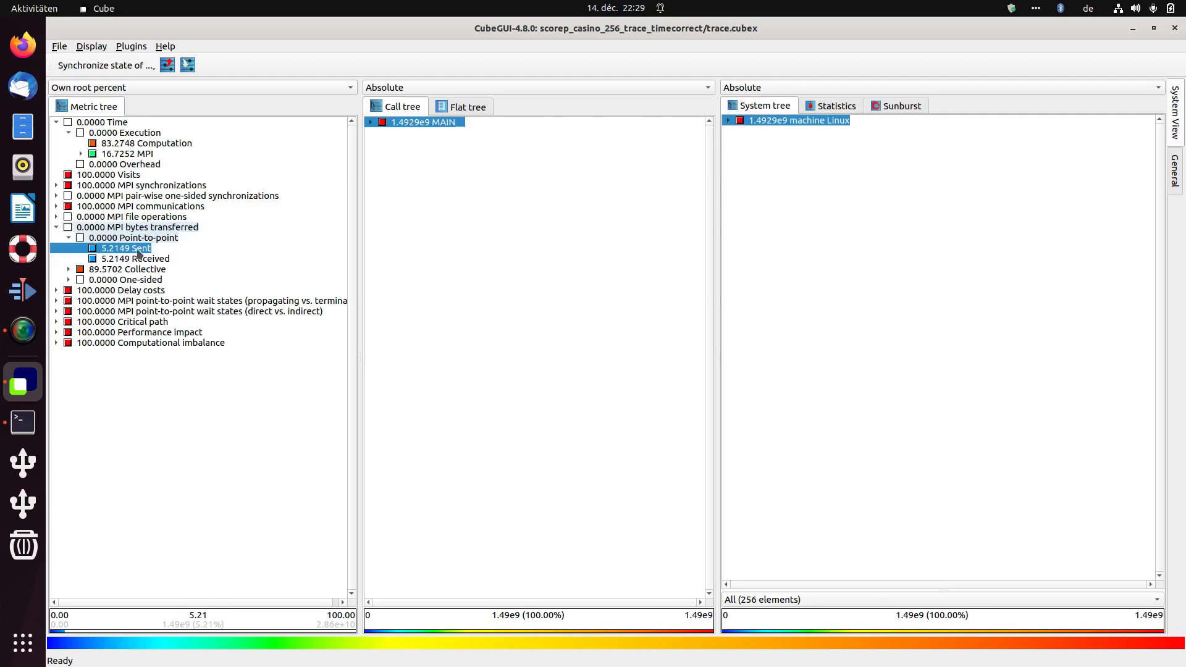
left_click(68, 238)
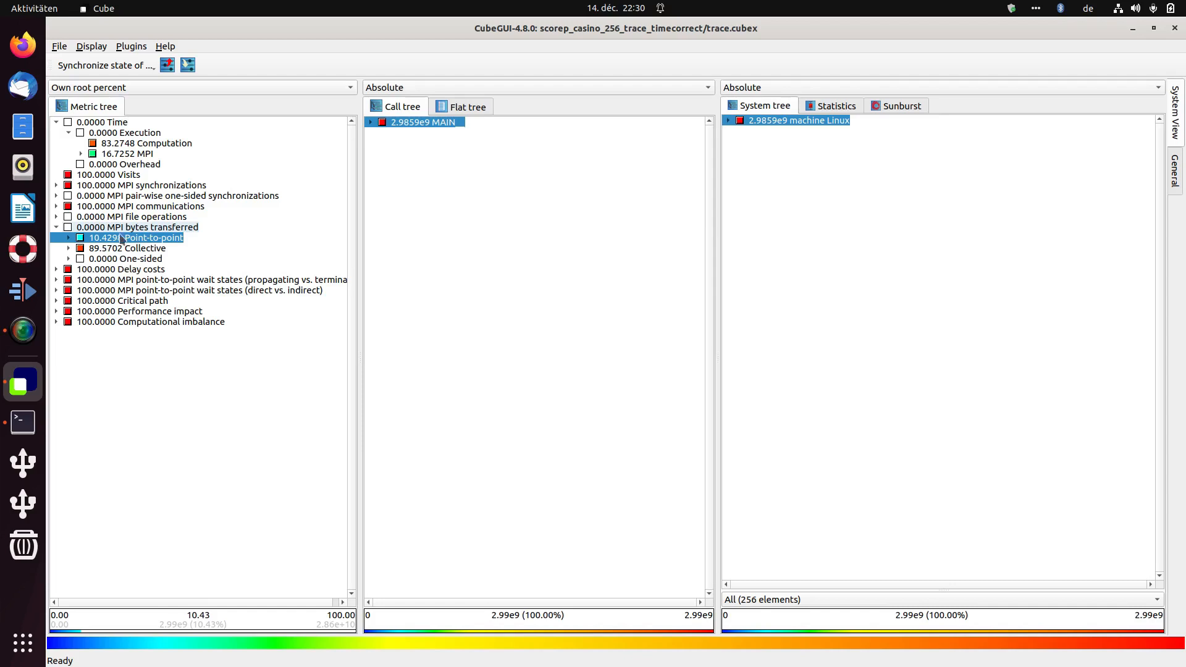
Expand Collective under MPI bytes transferred to inspect Outgoing, and select the Visits metric
left_click(119, 248)
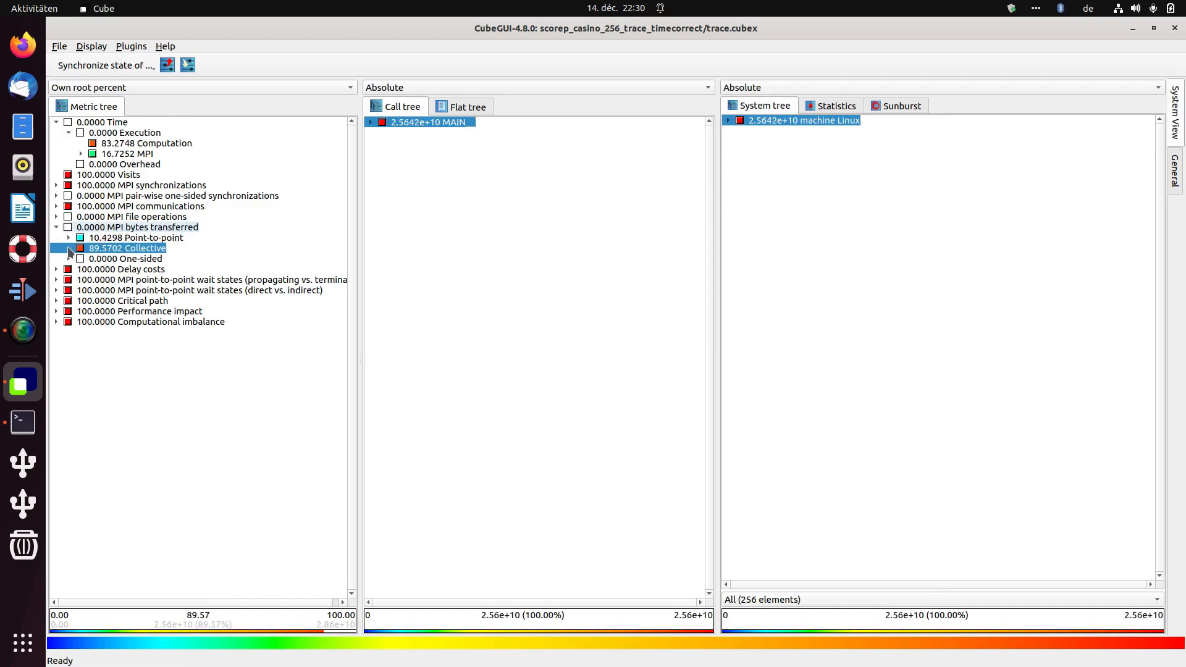
left_click(68, 248)
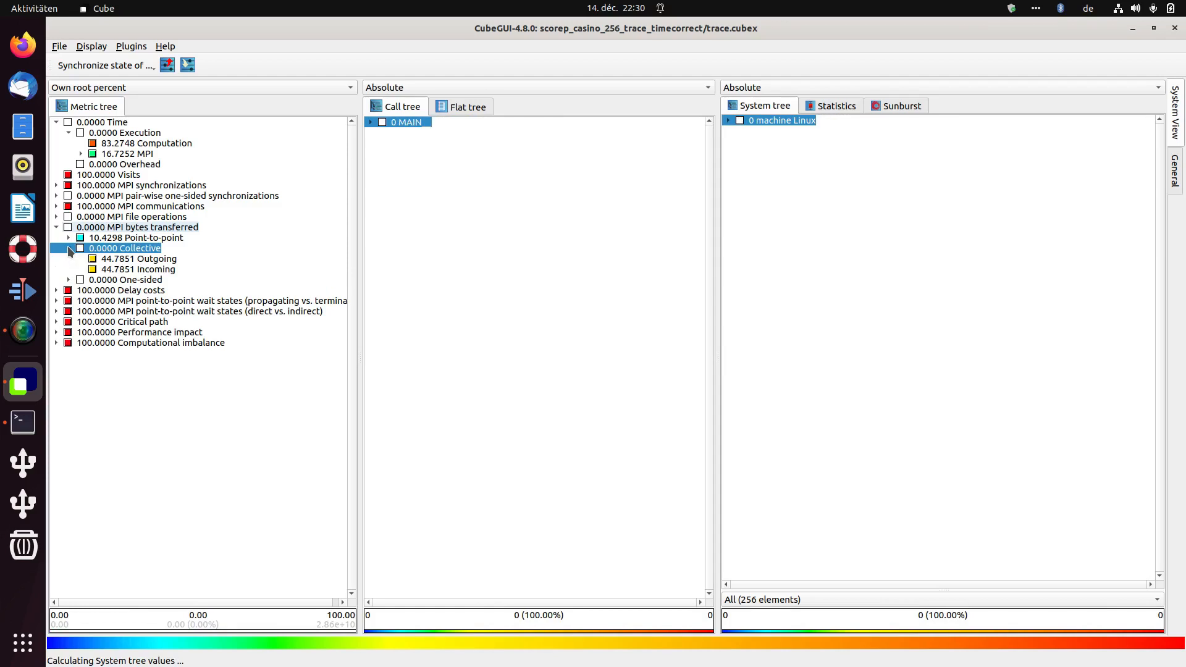
left_click(140, 259)
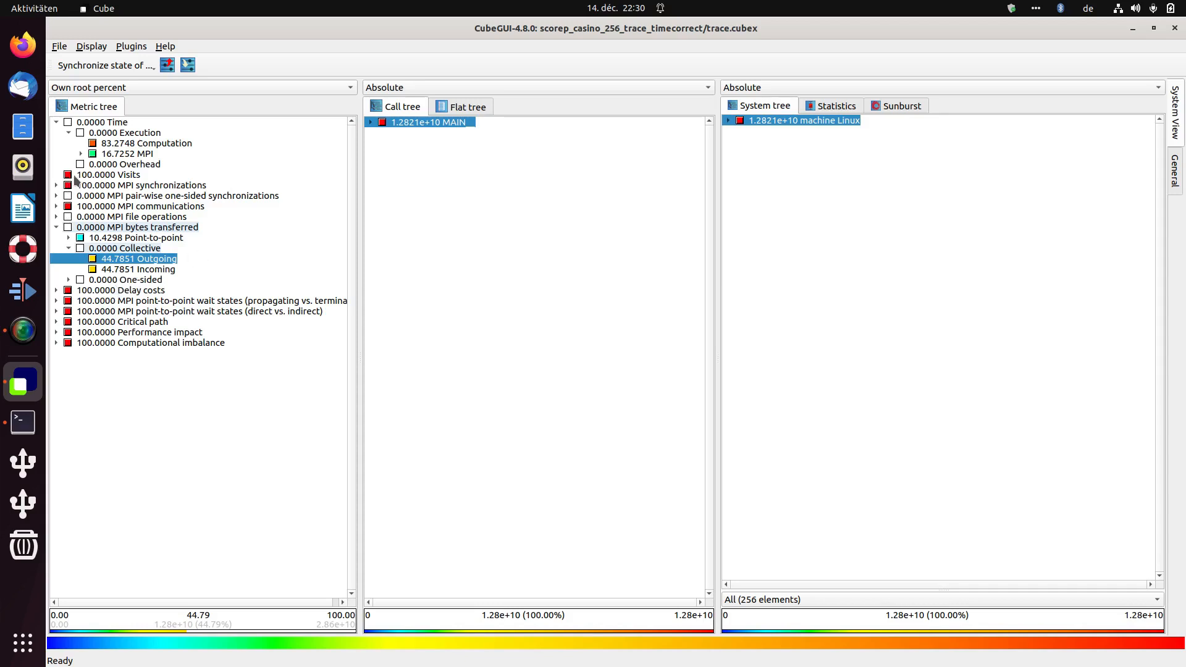
left_click(110, 178)
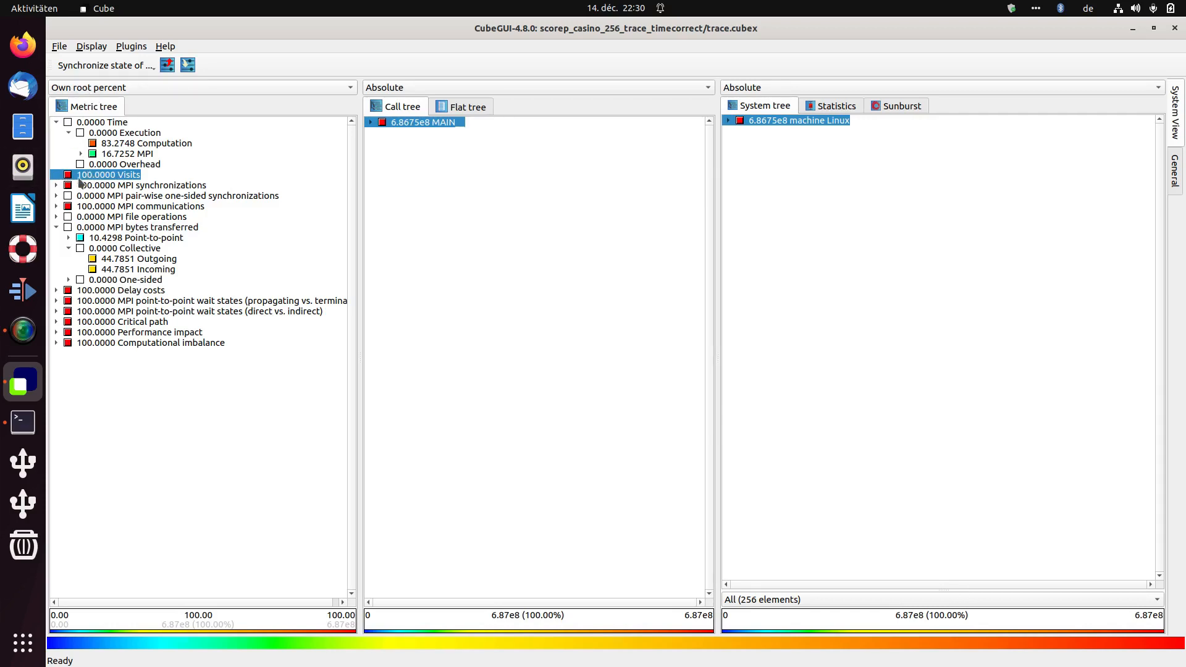
Collapse the MPI bytes transferred and Time metrics, and select monte_carlo_IP_run_dmc_ under monte_carlo_ in the call tree
left_click(56, 227)
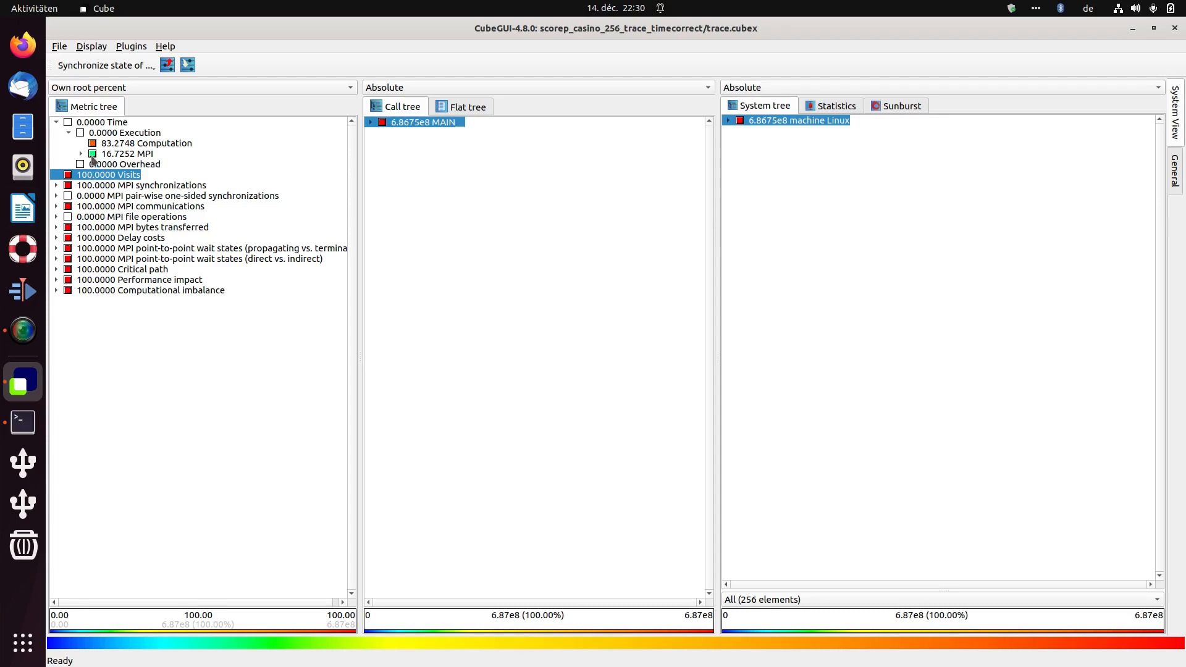
left_click(56, 122)
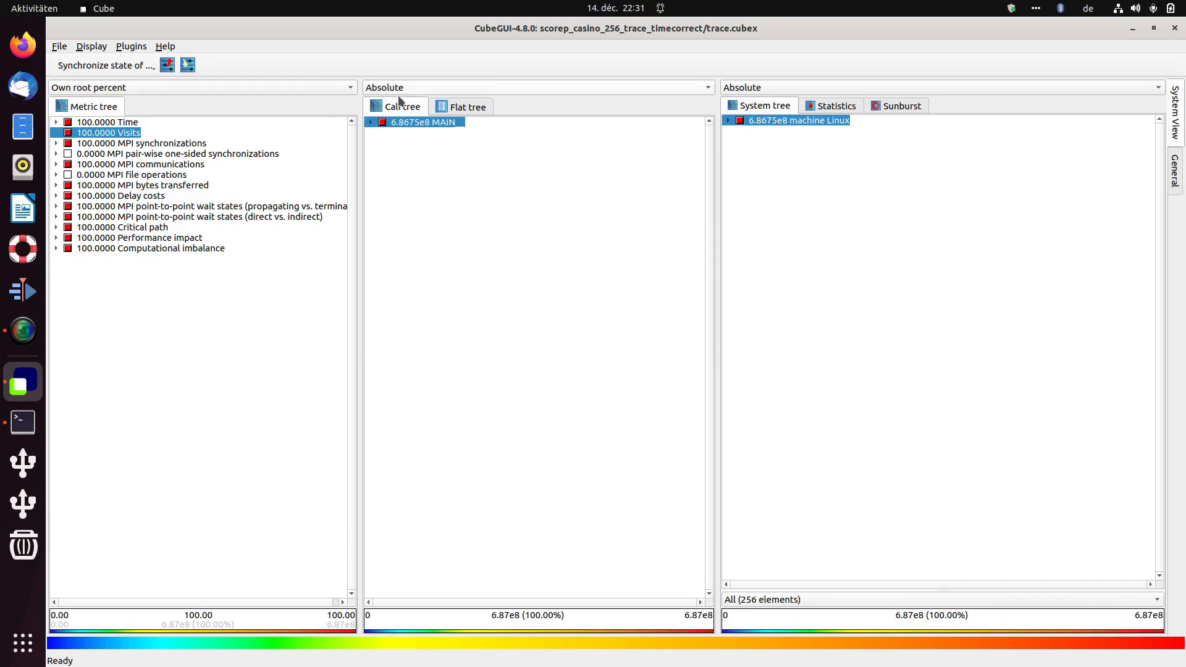
left_click(370, 122)
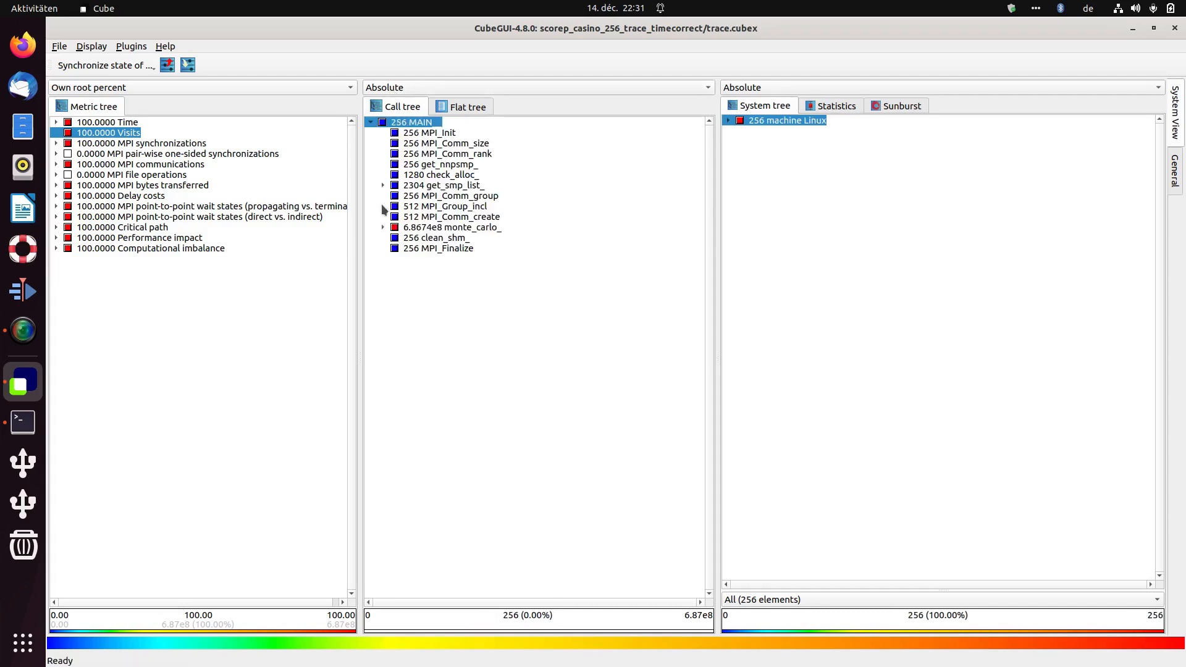
left_click(383, 227)
left_click(443, 501)
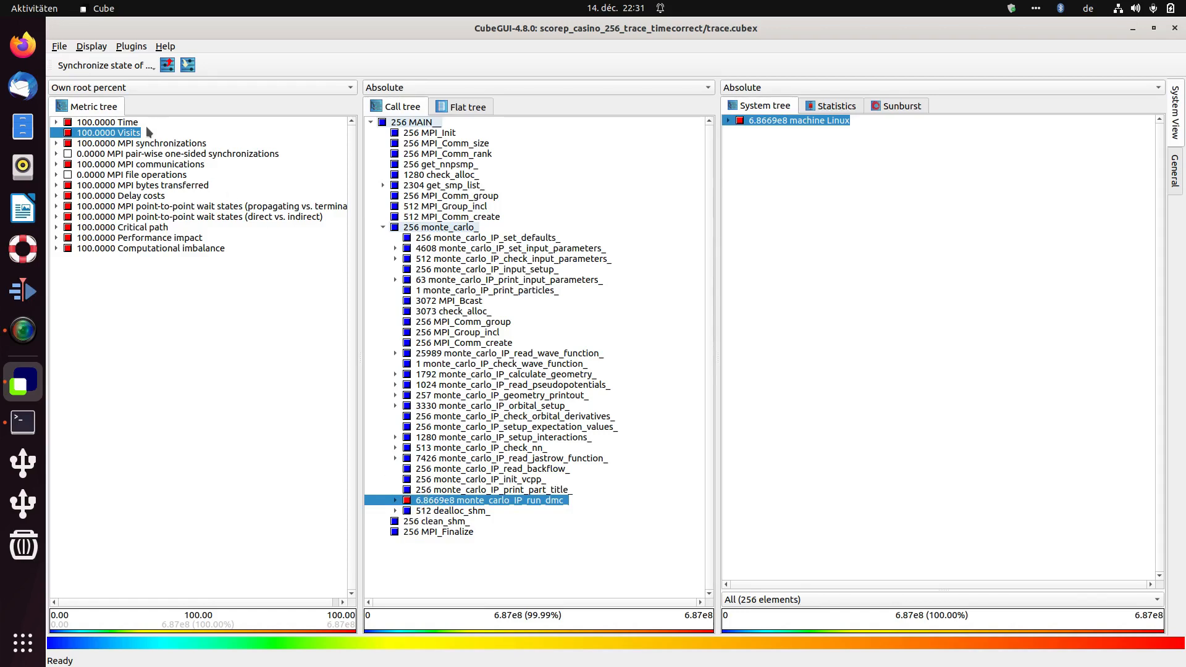
Select the Computation metric under Time and show the call tree values as Own root percent
left_click(56, 122)
left_click(86, 143)
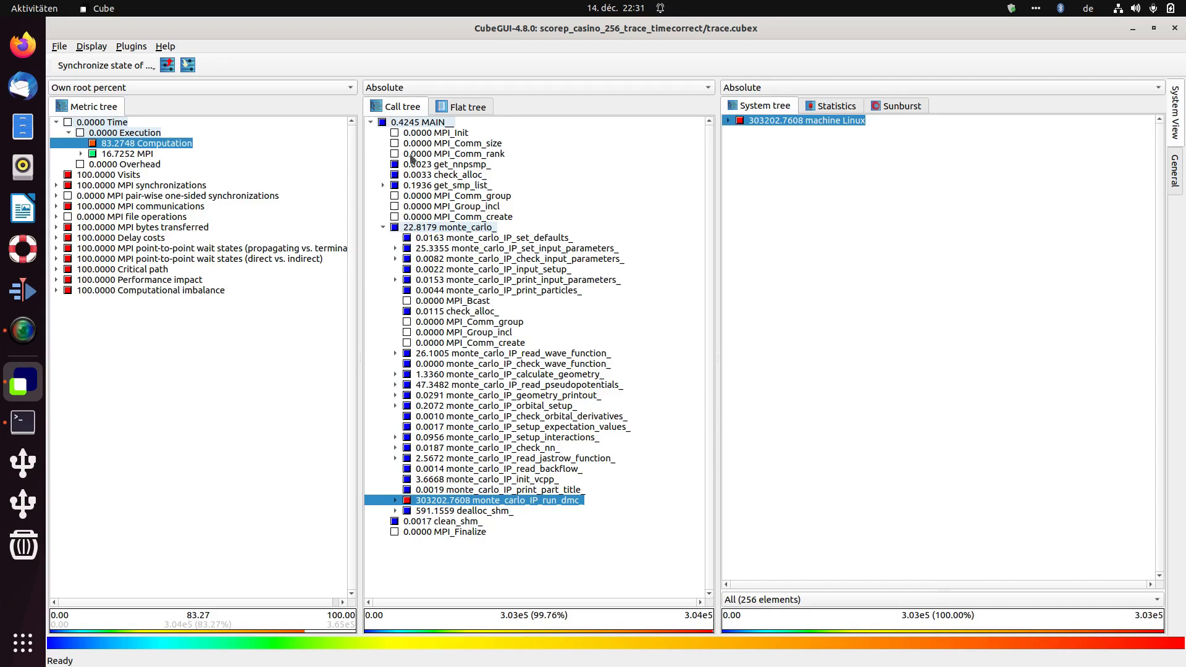
left_click(410, 87)
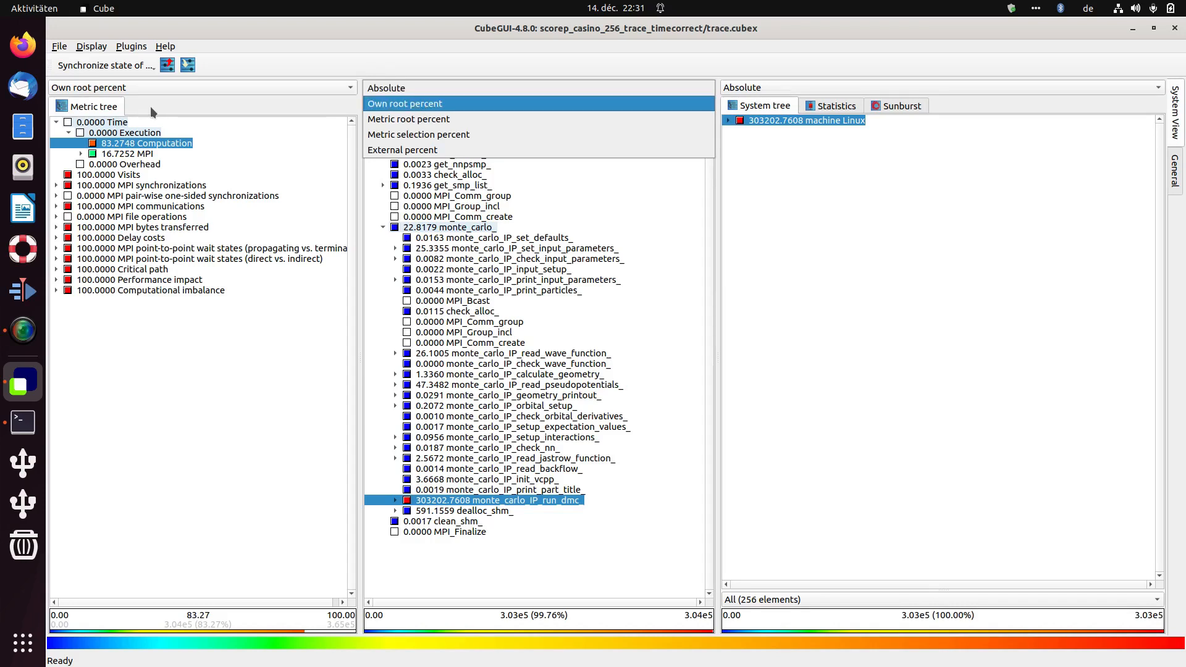
left_click(381, 109)
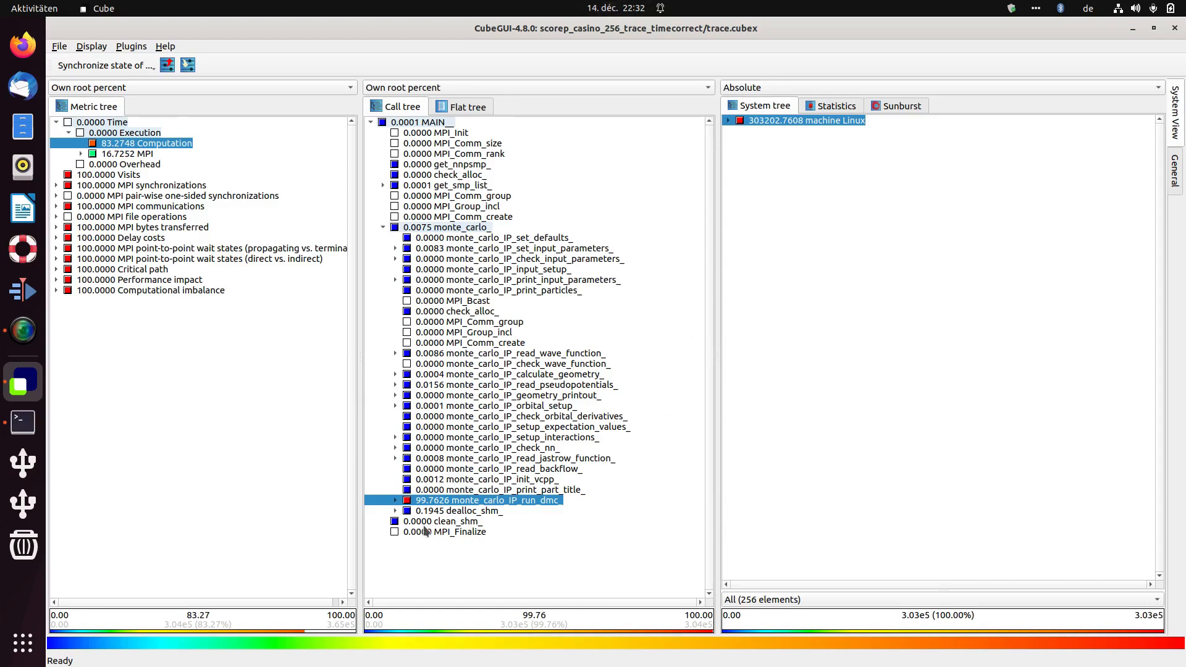
Show the call tree values as Metric root percent, and switch them to Metric selection percent
left_click(445, 88)
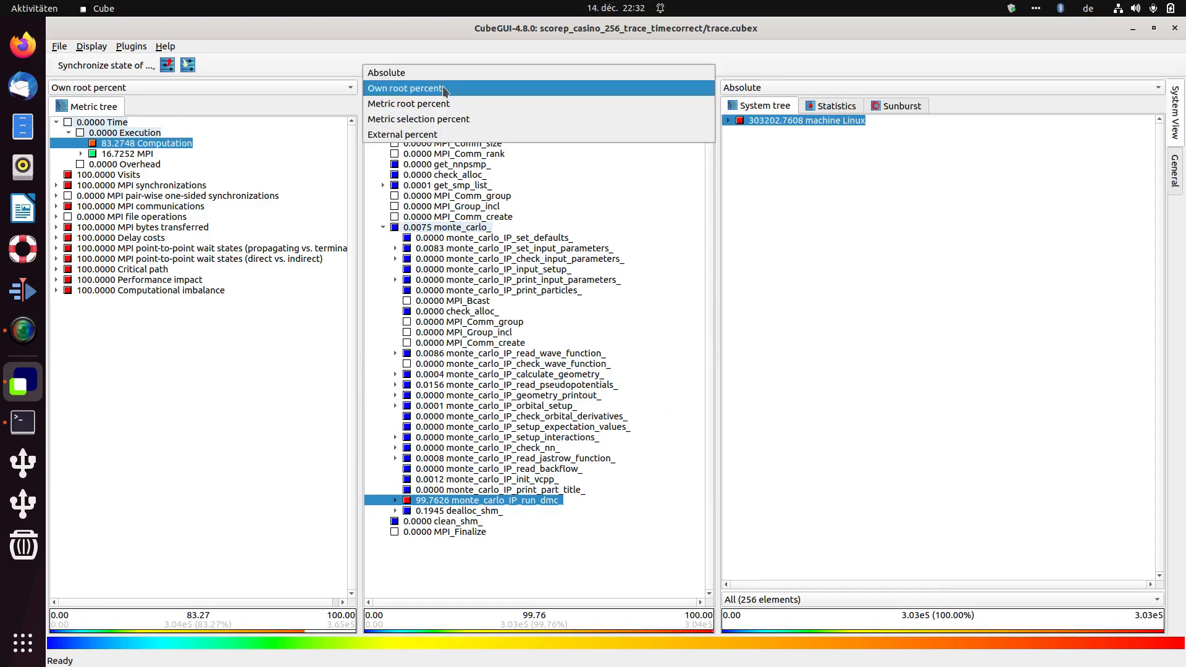
left_click(408, 105)
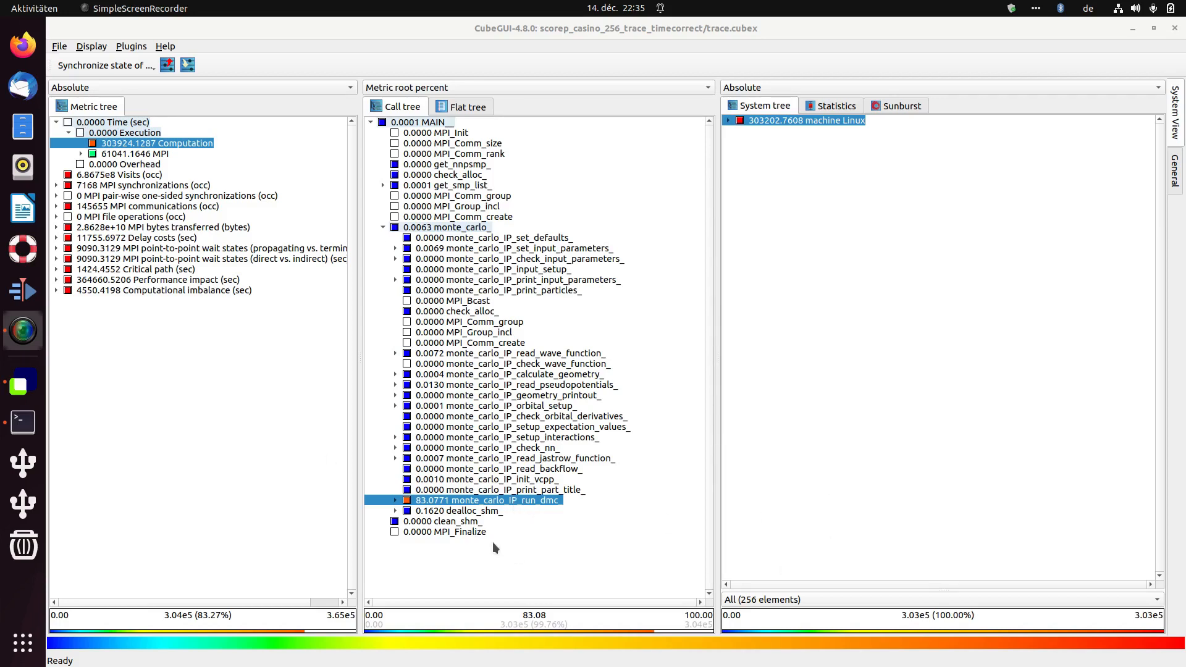
left_click(426, 89)
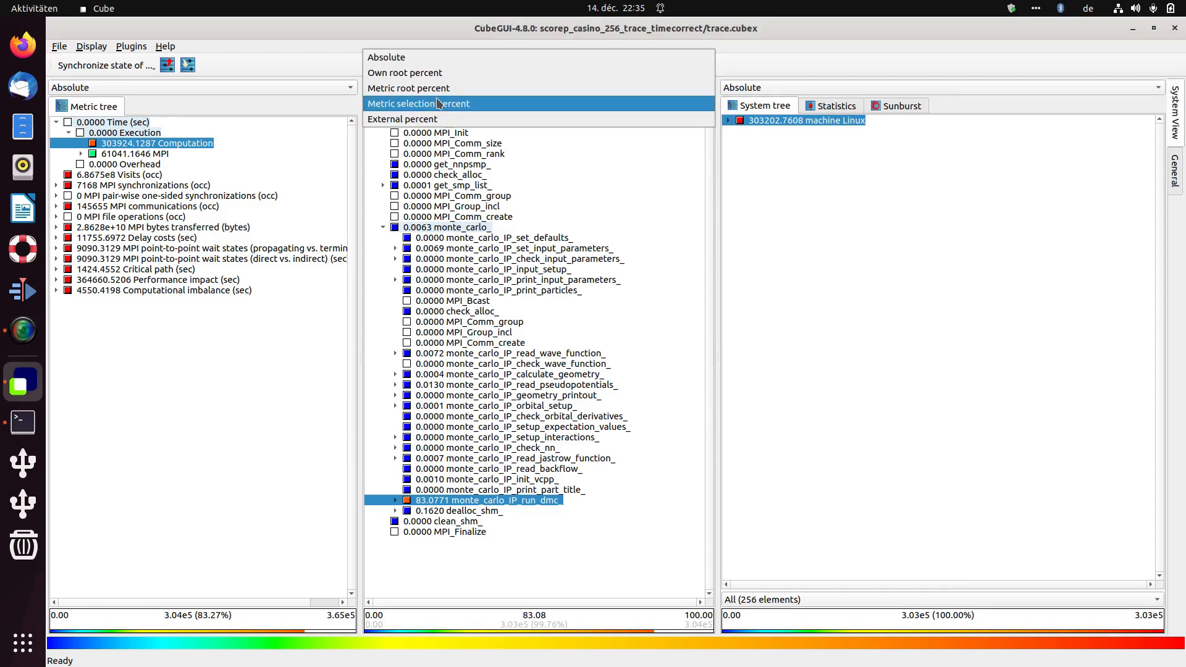
left_click(438, 103)
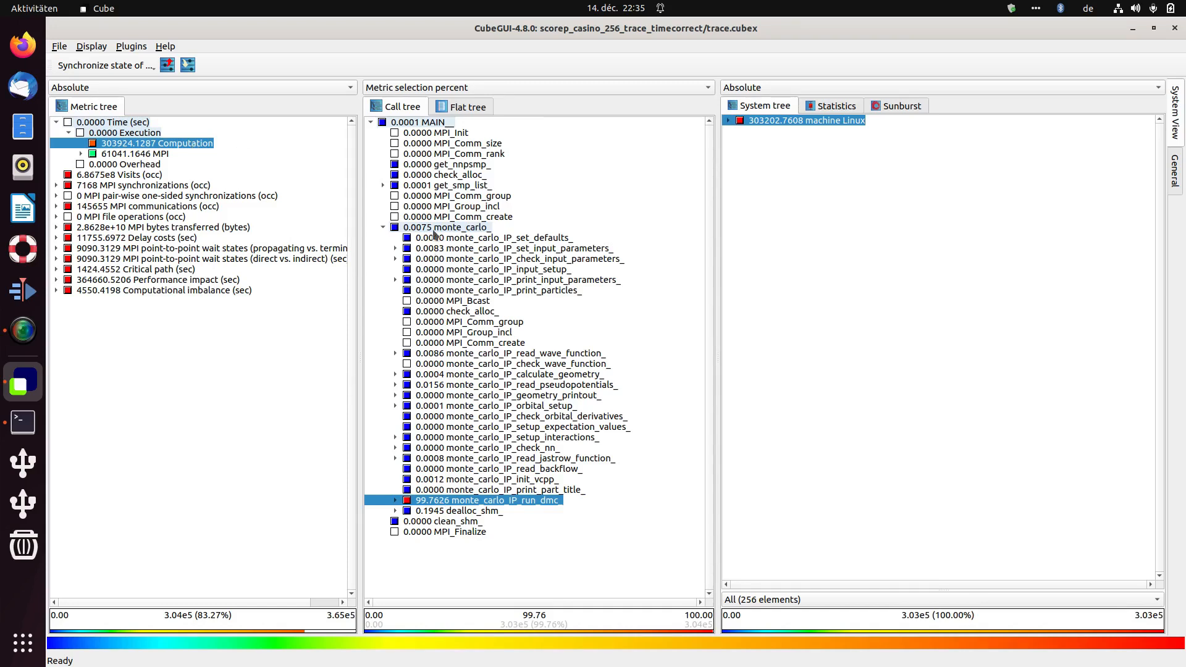
Compare the call tree in Own root percent with Metric selection percent, ending in Metric selection percent
left_click(429, 87)
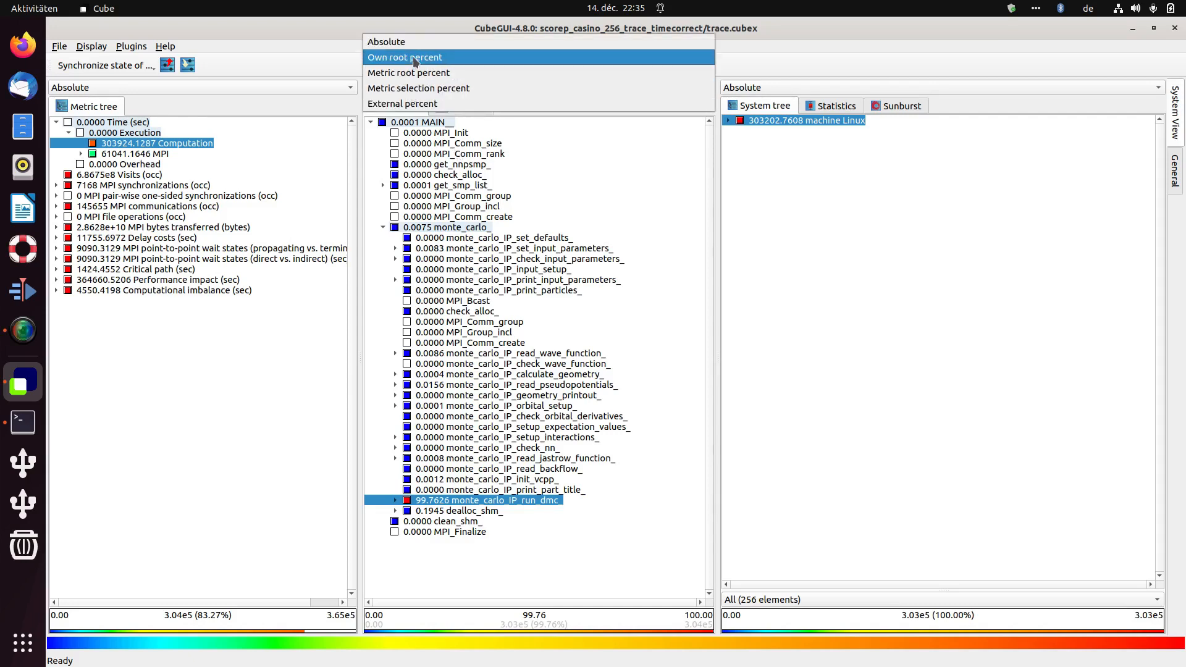
left_click(412, 57)
left_click(418, 91)
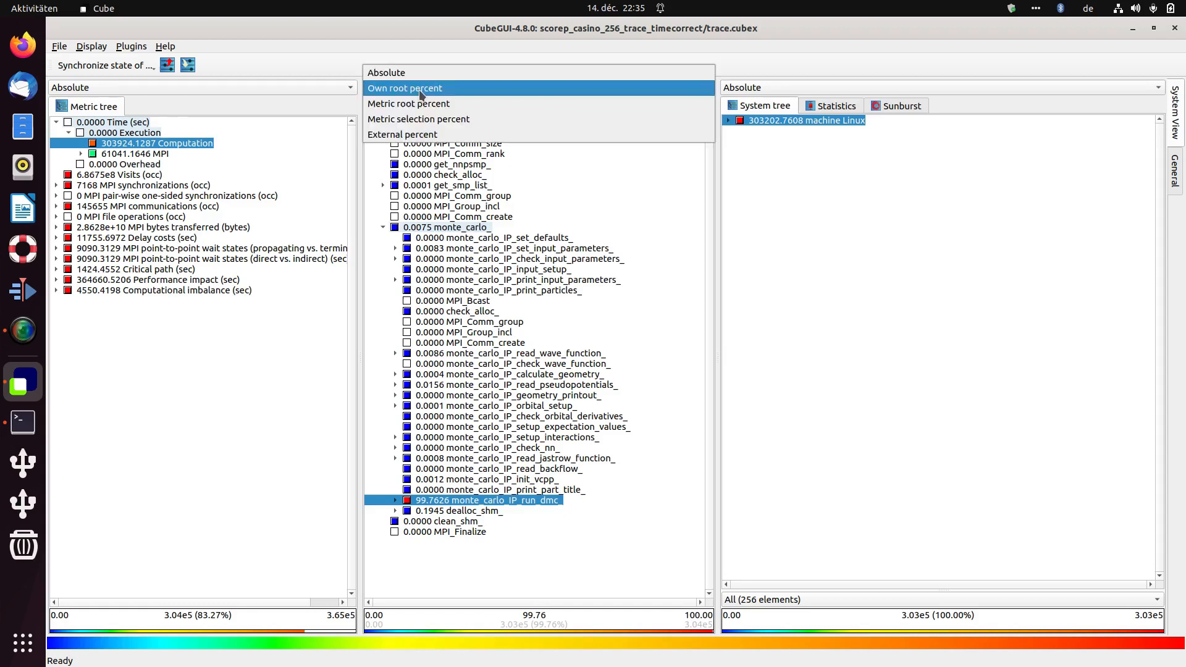
left_click(419, 120)
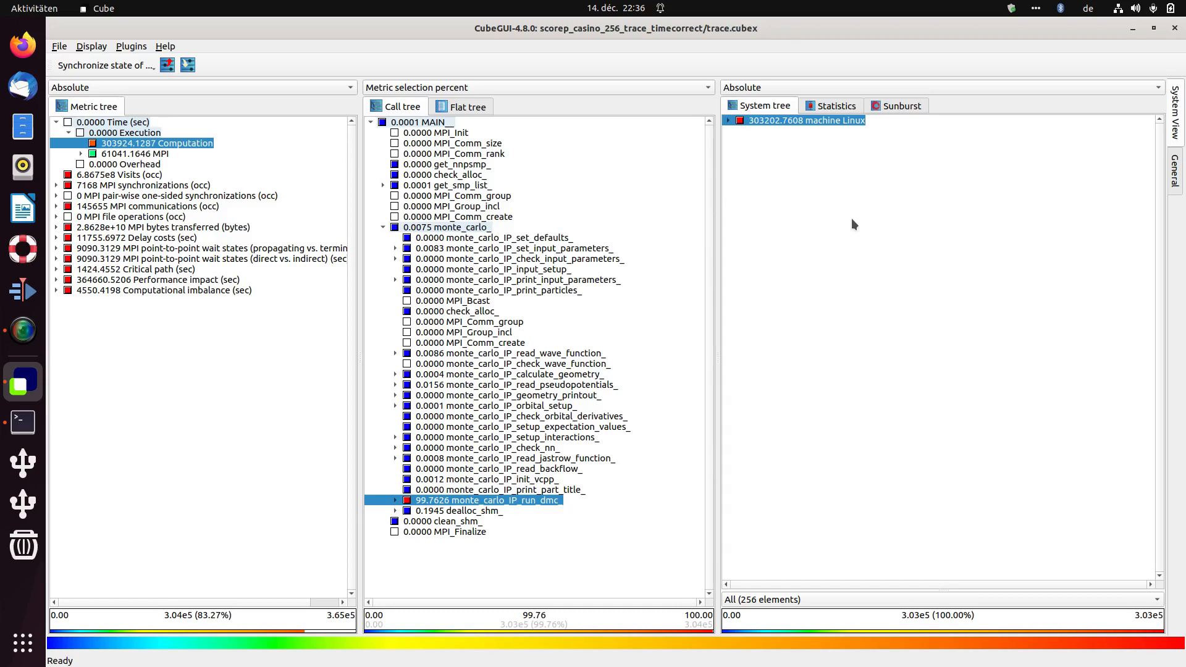
Expand machine Linux in the system tree to its MPI ranks, and show MPI Rank 0 in Own root percent
left_click(751, 88)
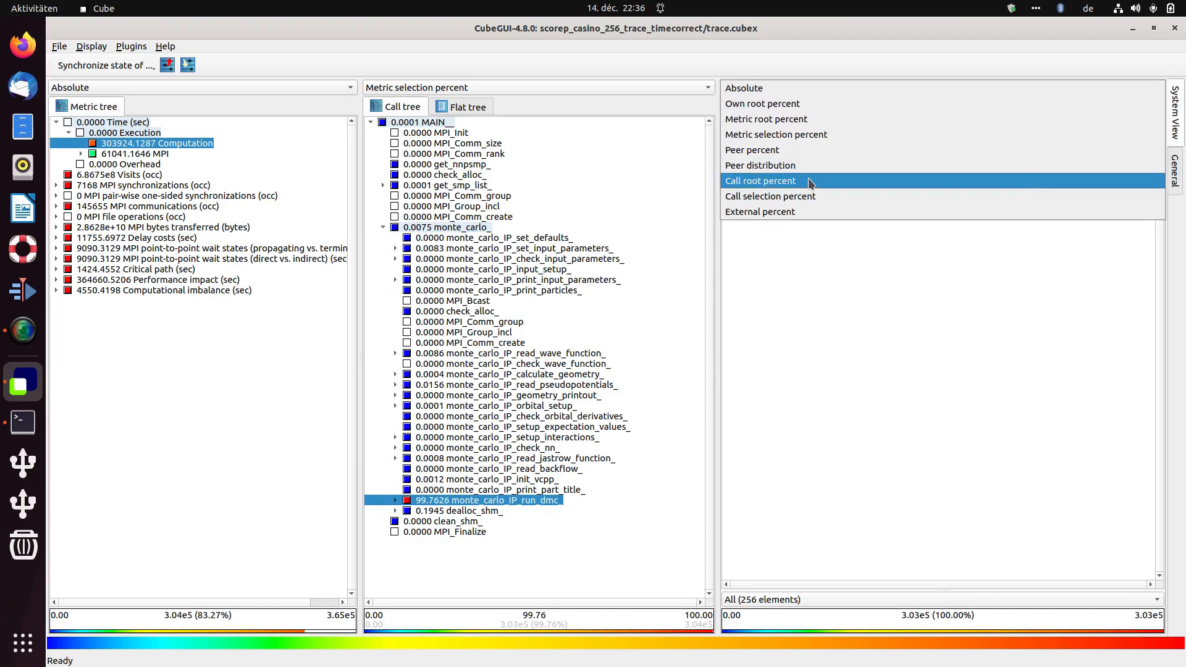
left_click(828, 297)
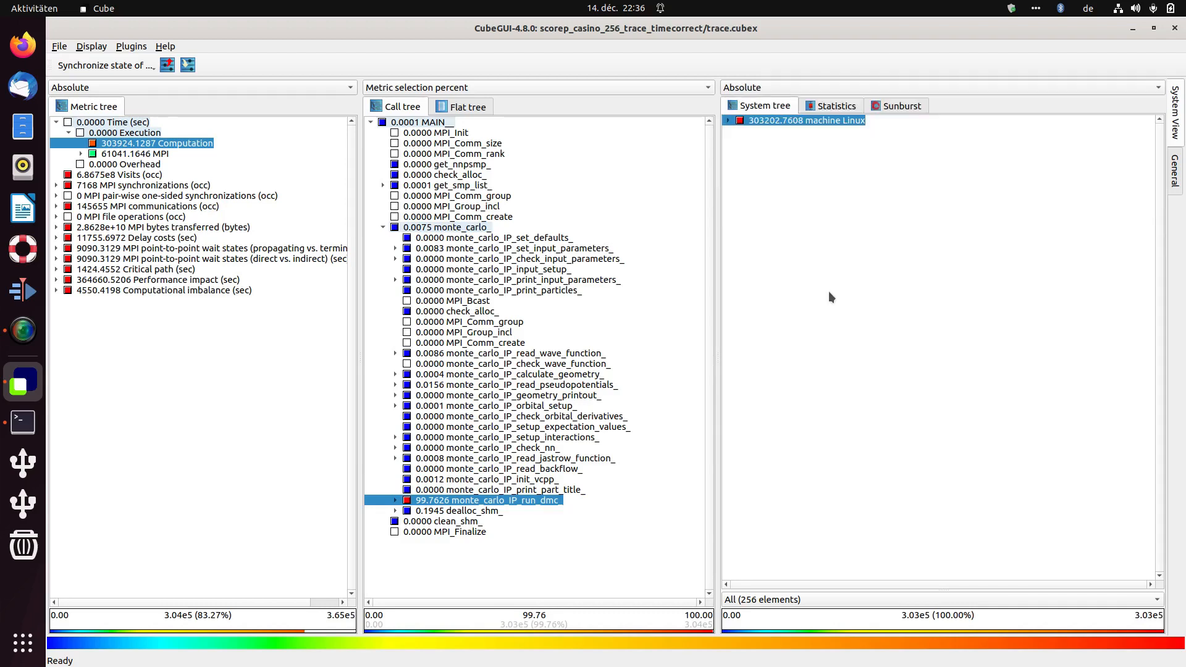
left_click(728, 121)
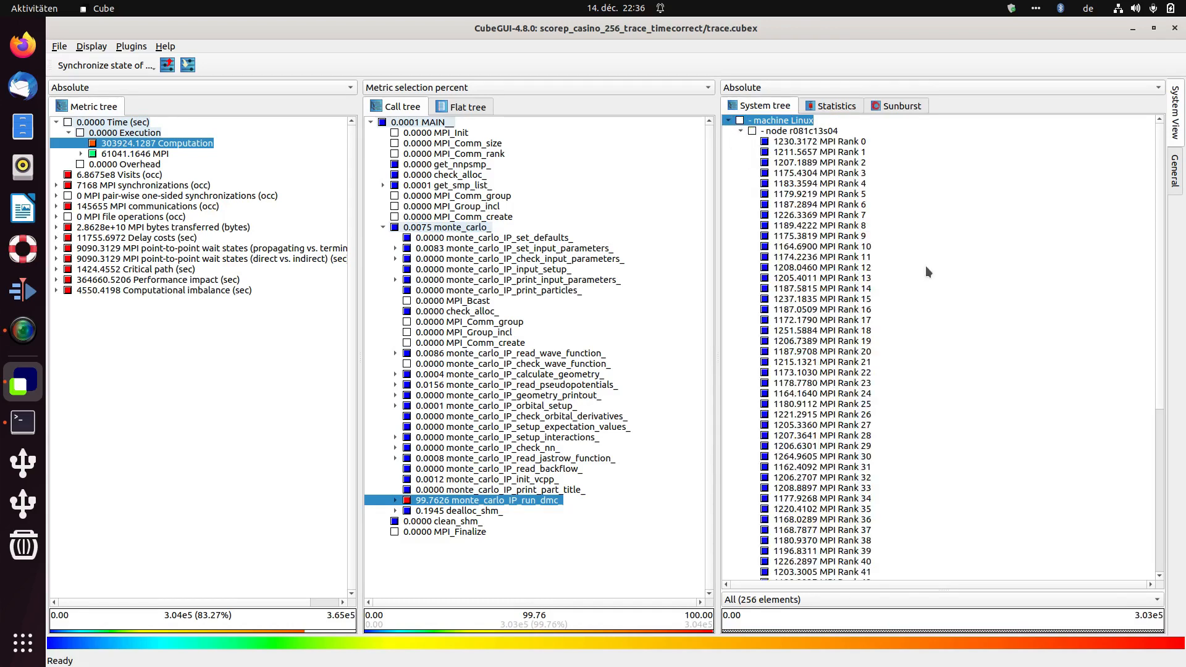
left_click(803, 87)
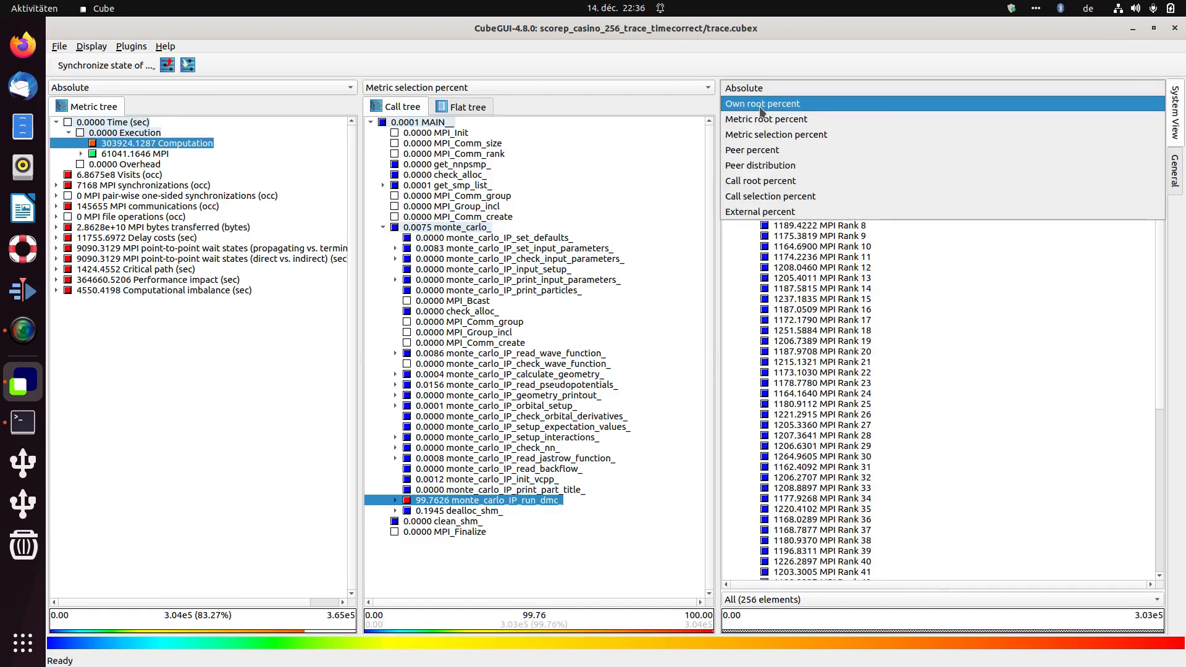
left_click(766, 104)
left_click(822, 144)
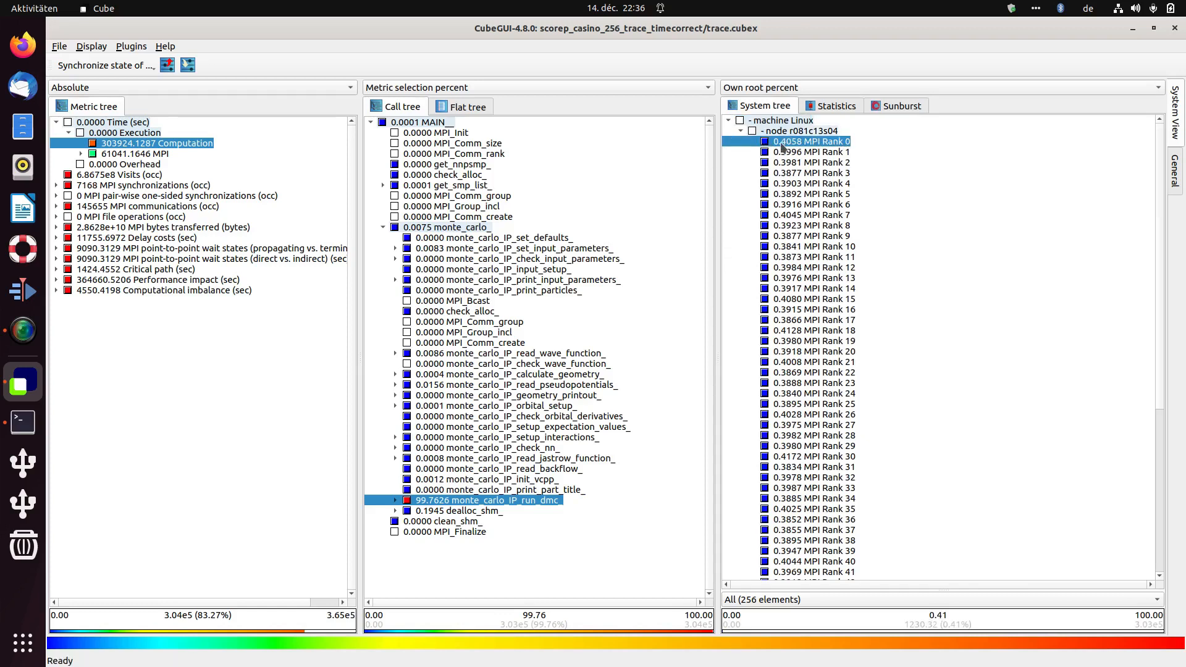
Collapse machine Linux to inspect its total share, and expand it again to select MPI Rank 0
left_click(727, 121)
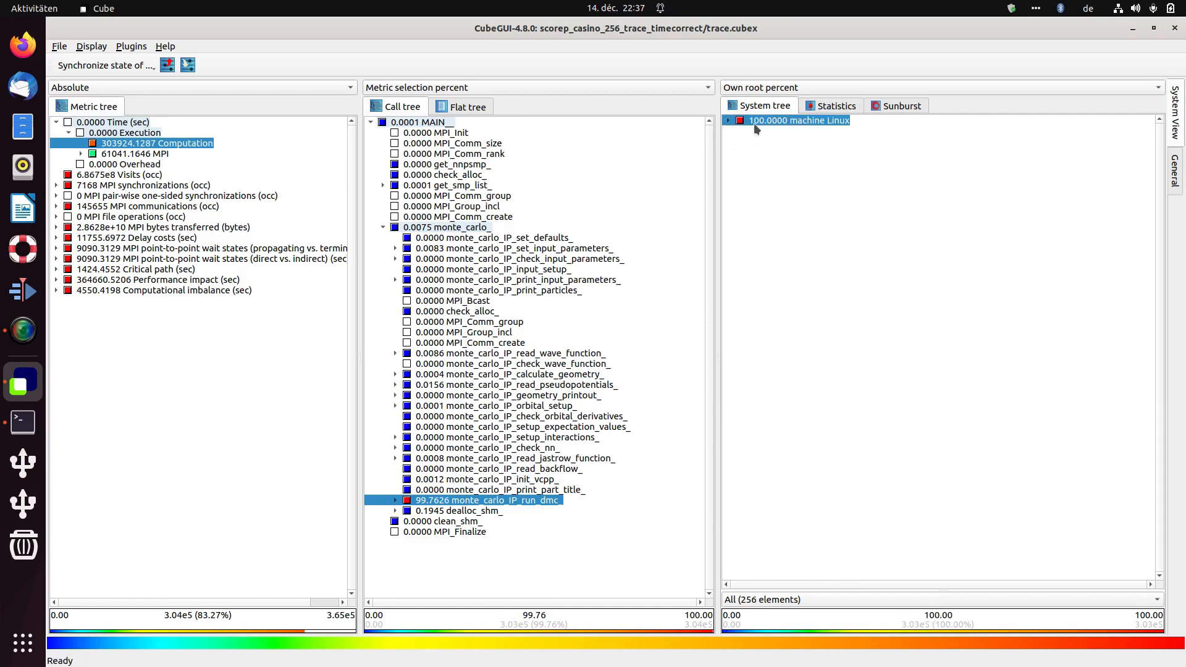
left_click(728, 121)
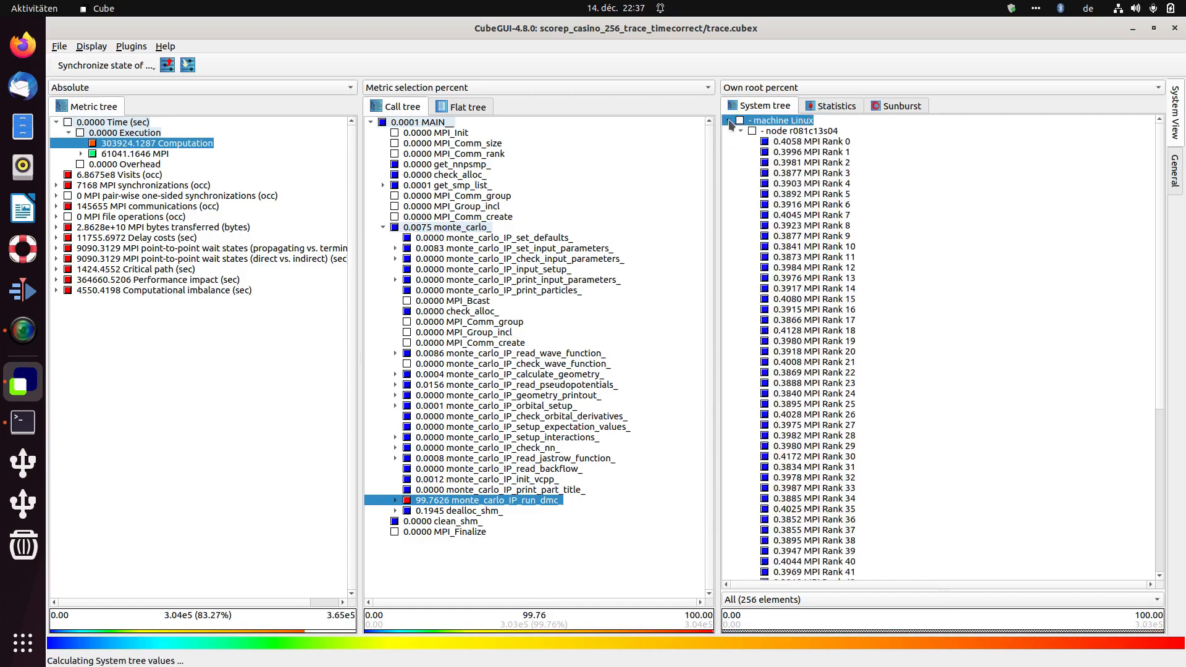
left_click(783, 142)
Show the system tree values as Metric root percent, and switch them to Metric selection percent
left_click(778, 88)
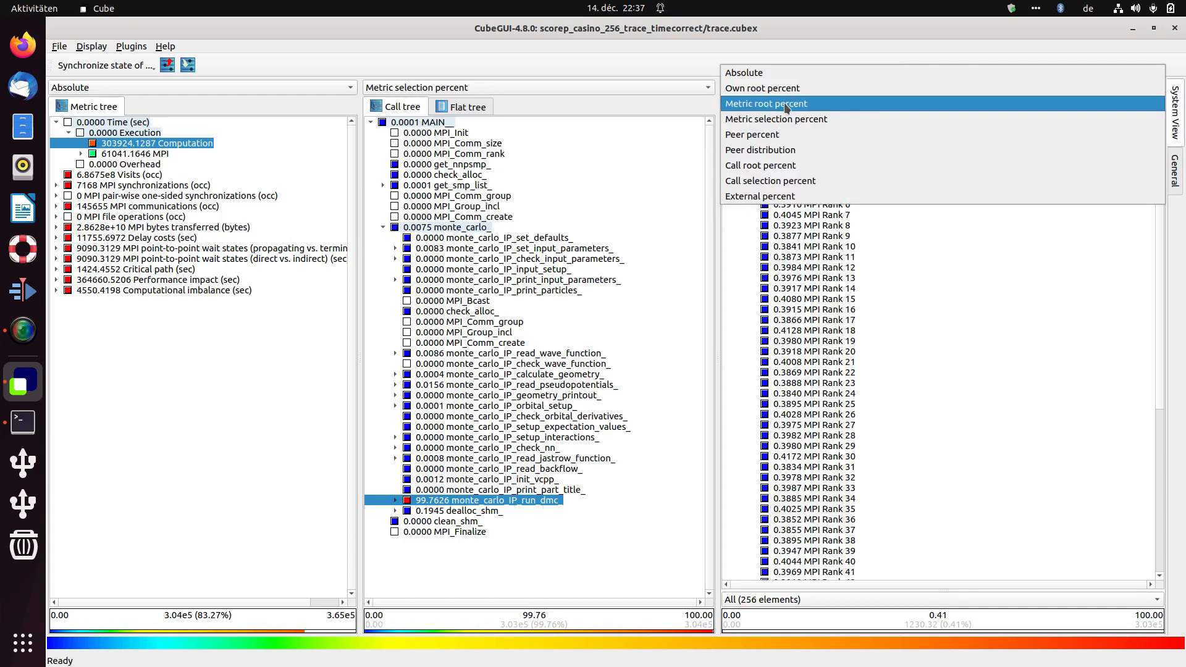
left_click(783, 103)
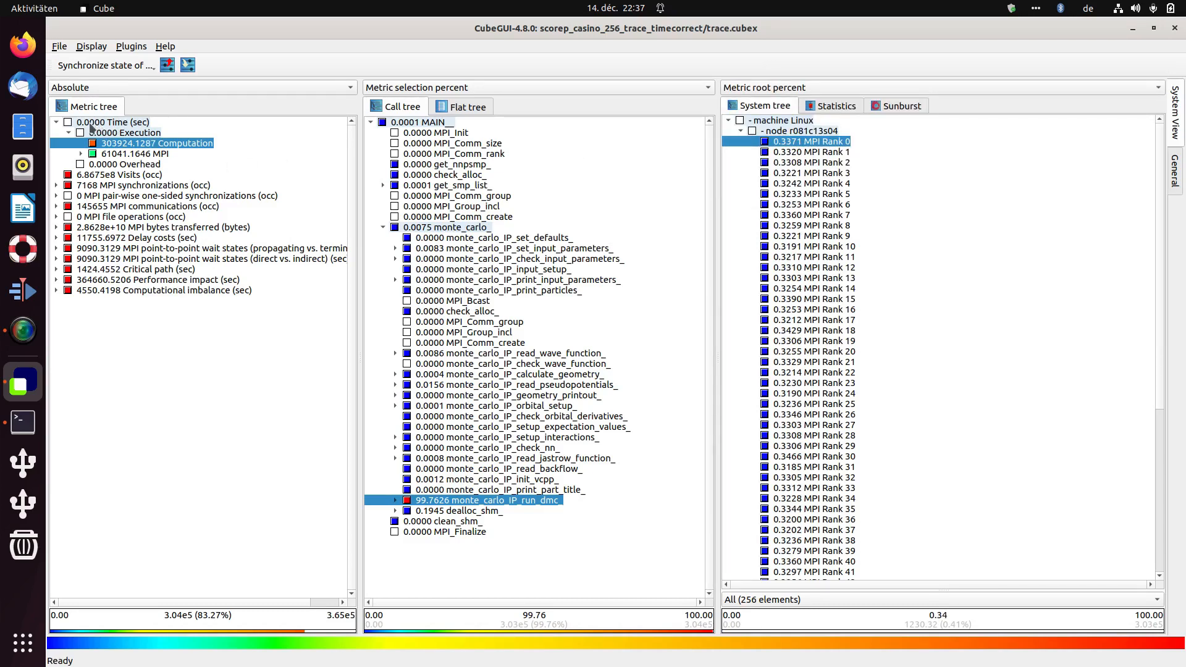
left_click(828, 88)
left_click(773, 106)
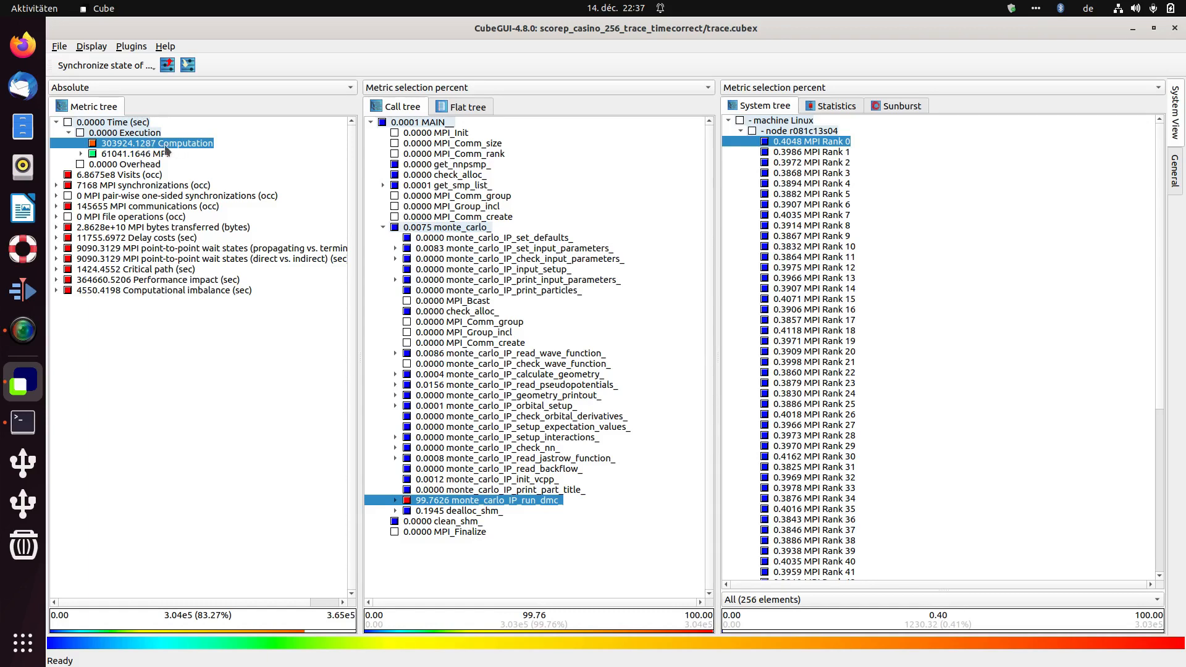
Compare the system tree in Call root percent with Metric selection percent, ending in Call root percent
left_click(792, 90)
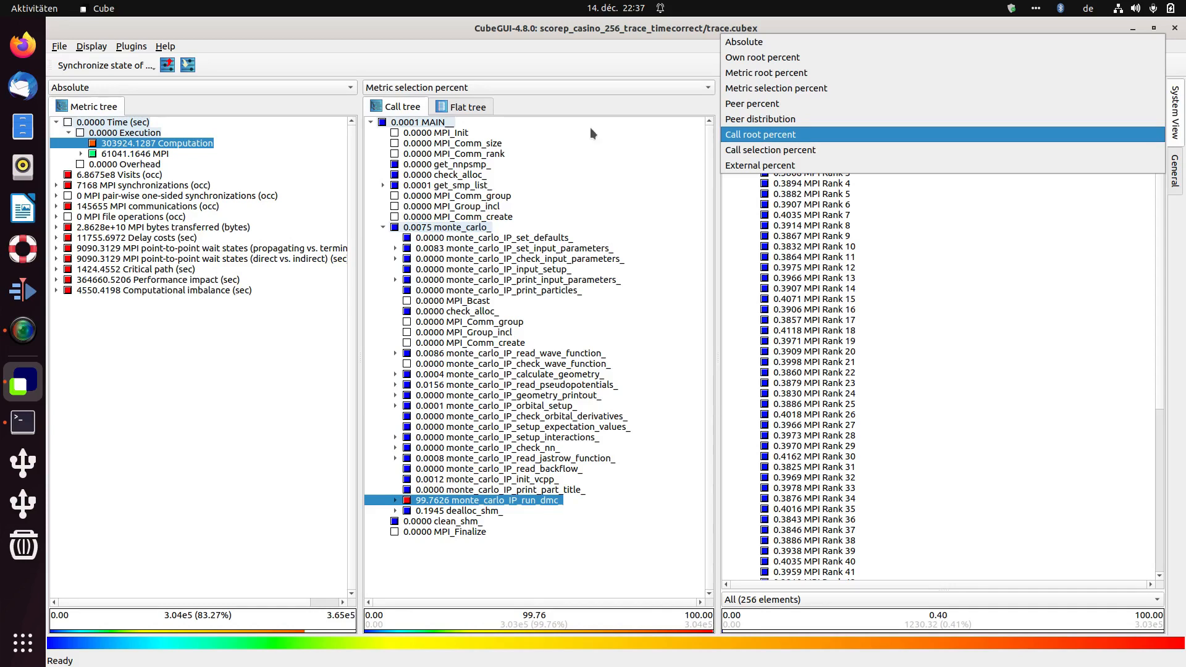
left_click(749, 136)
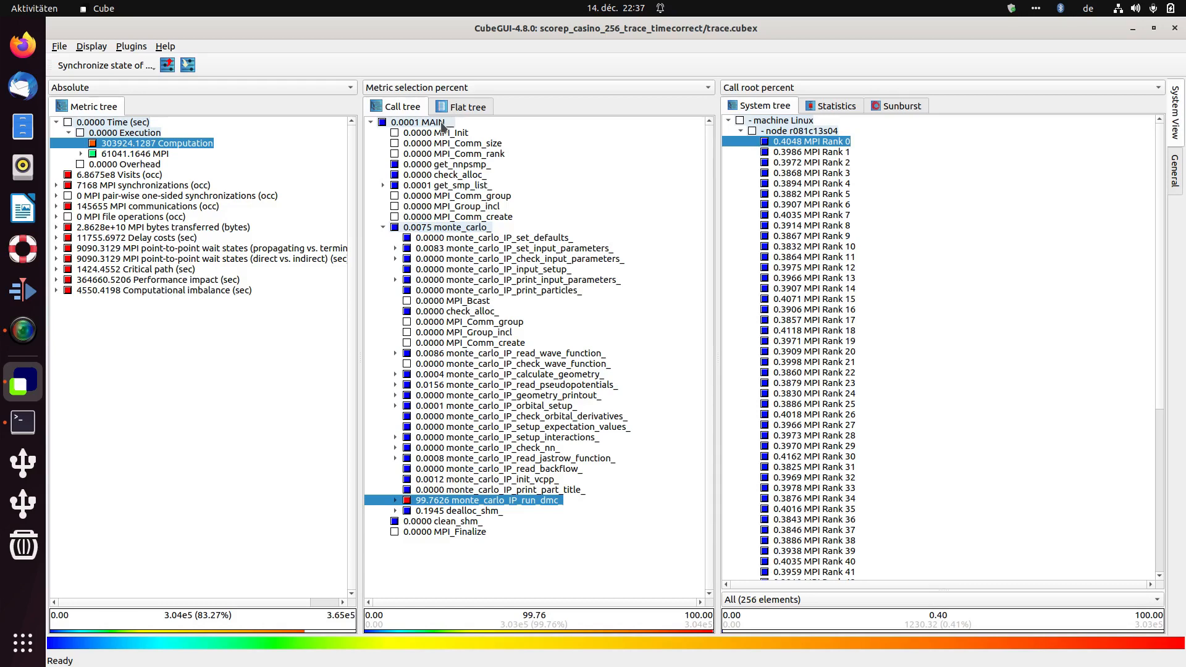
left_click(781, 93)
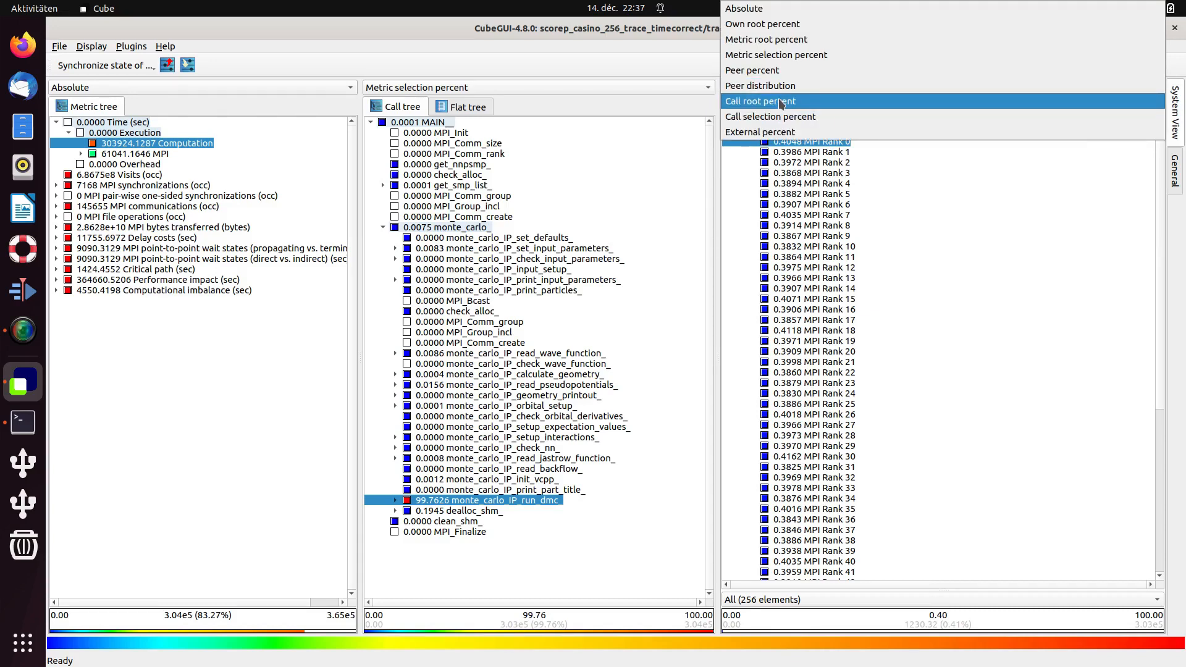
left_click(781, 56)
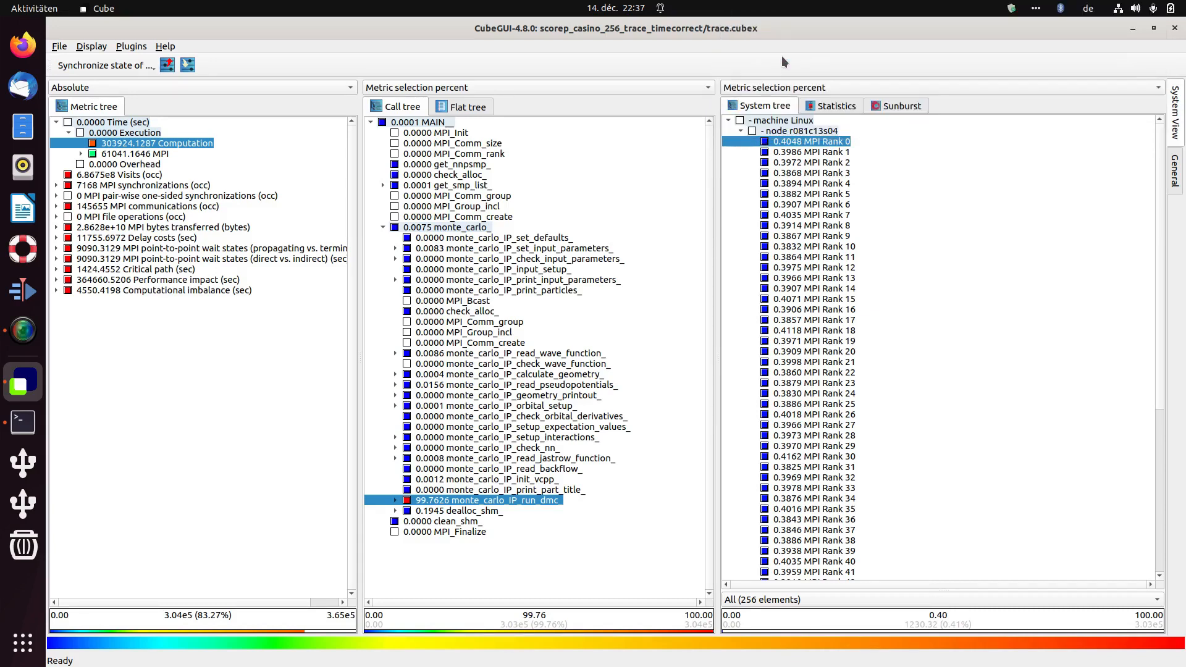
left_click(762, 87)
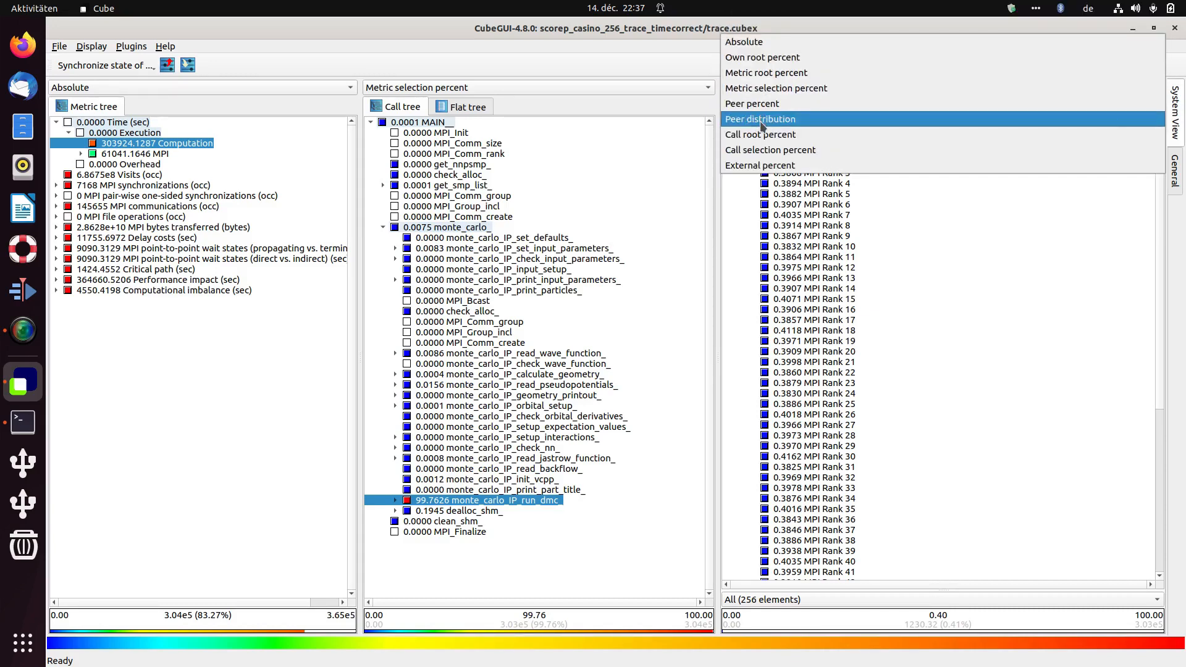
left_click(760, 133)
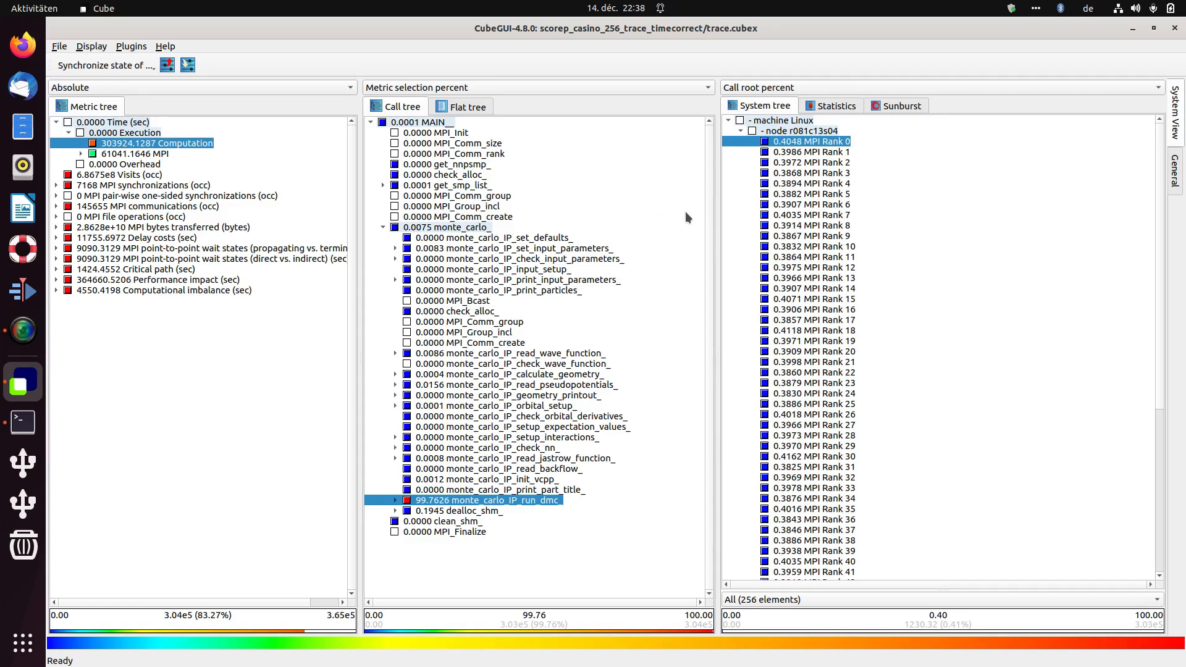
Show the system tree values as Call selection percent, relative to the selected monte_carlo_IP_run_dmc_ call path
left_click(807, 84)
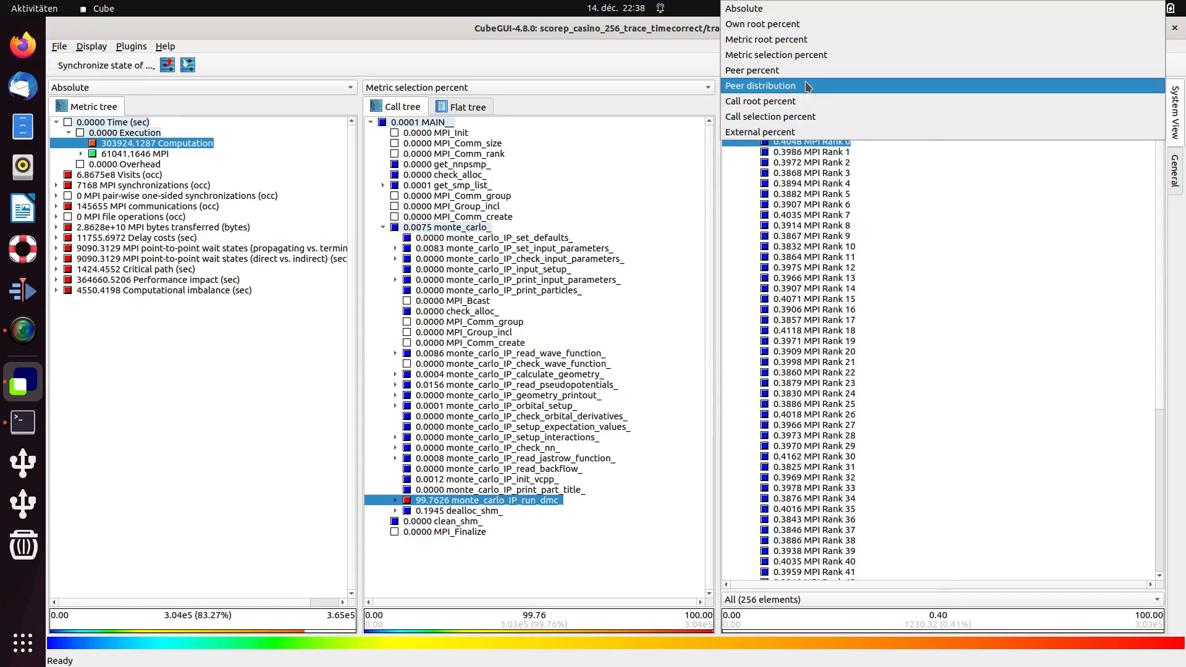
left_click(783, 119)
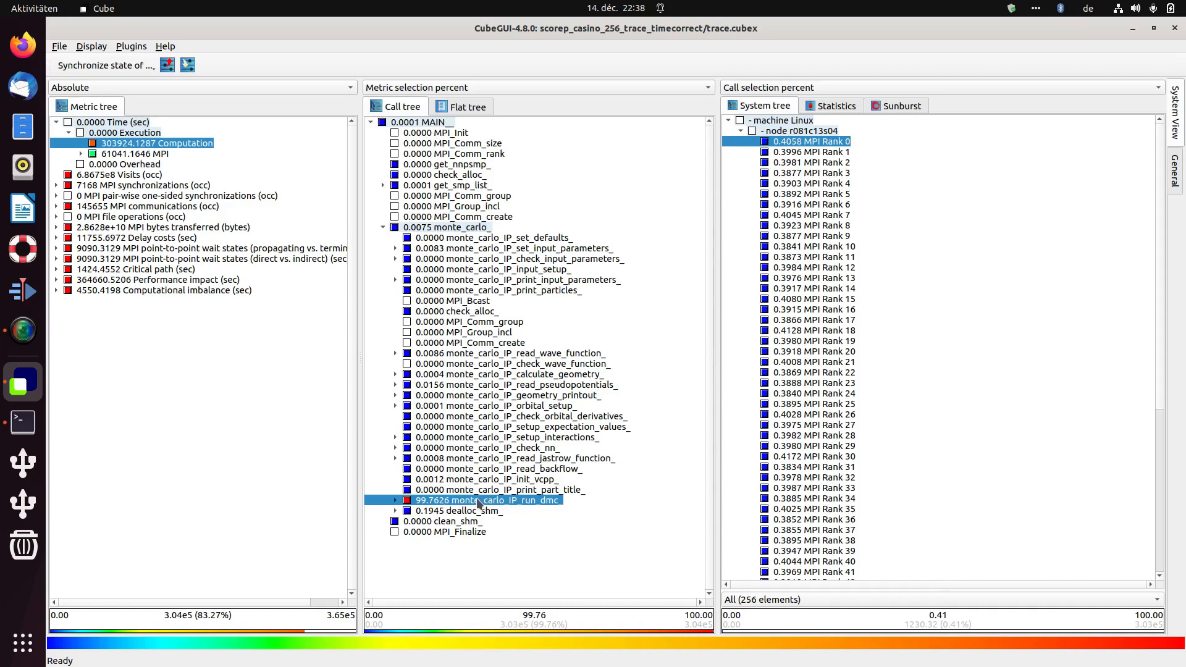
left_click(791, 90)
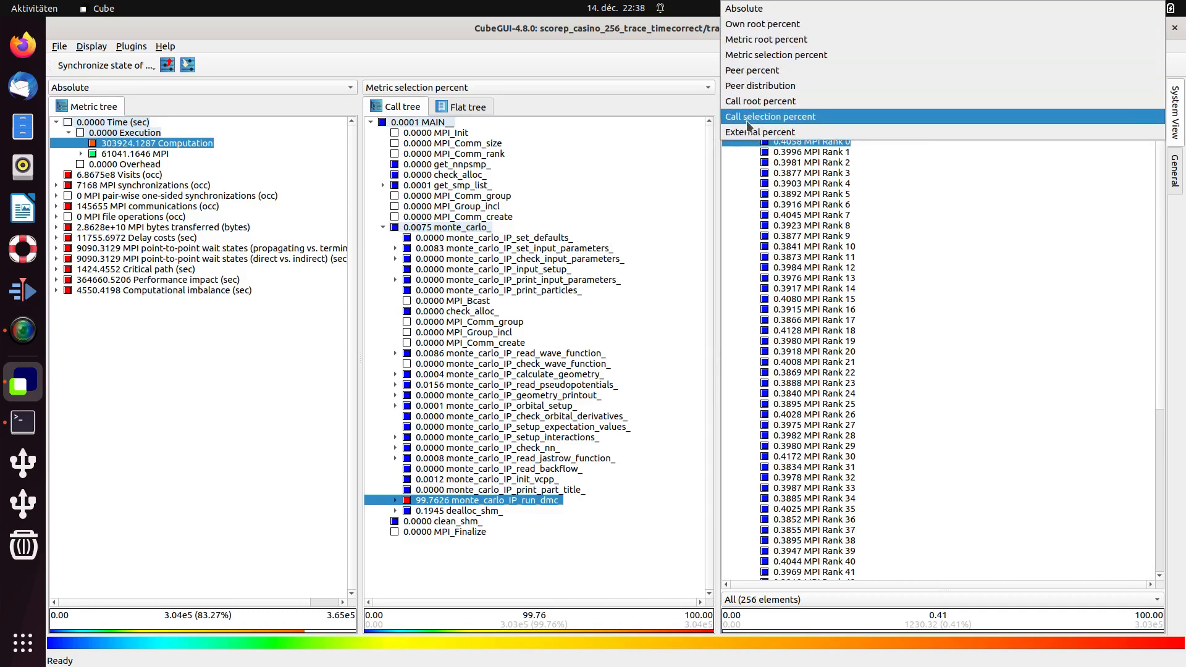
left_click(794, 235)
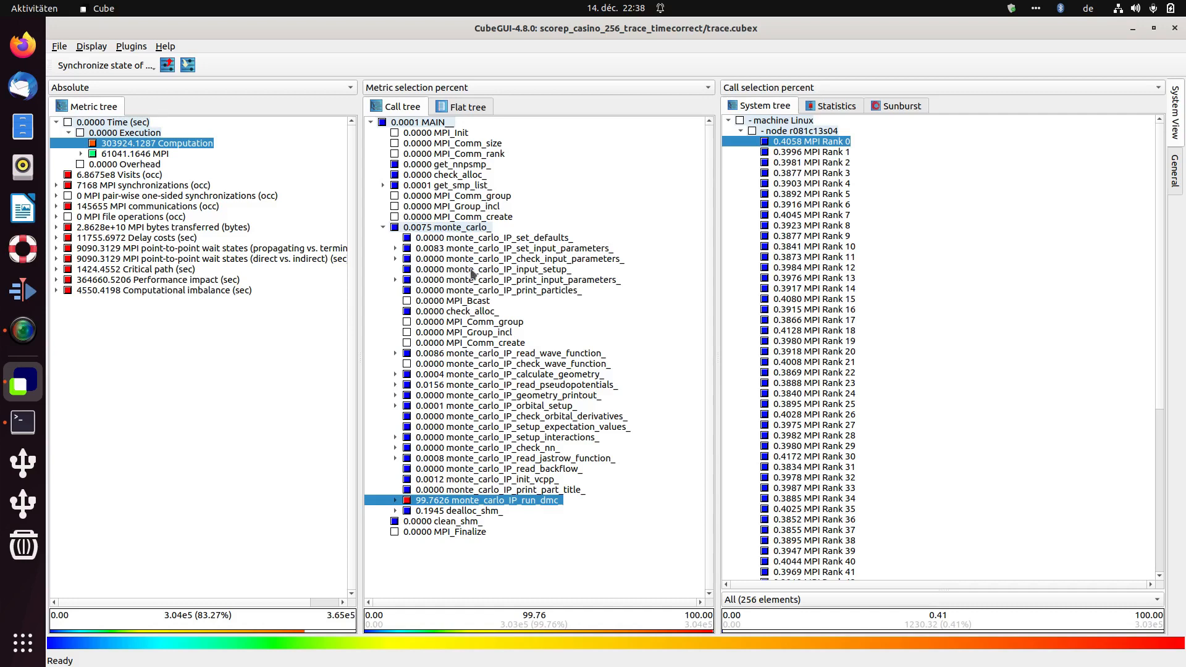
left_click(807, 87)
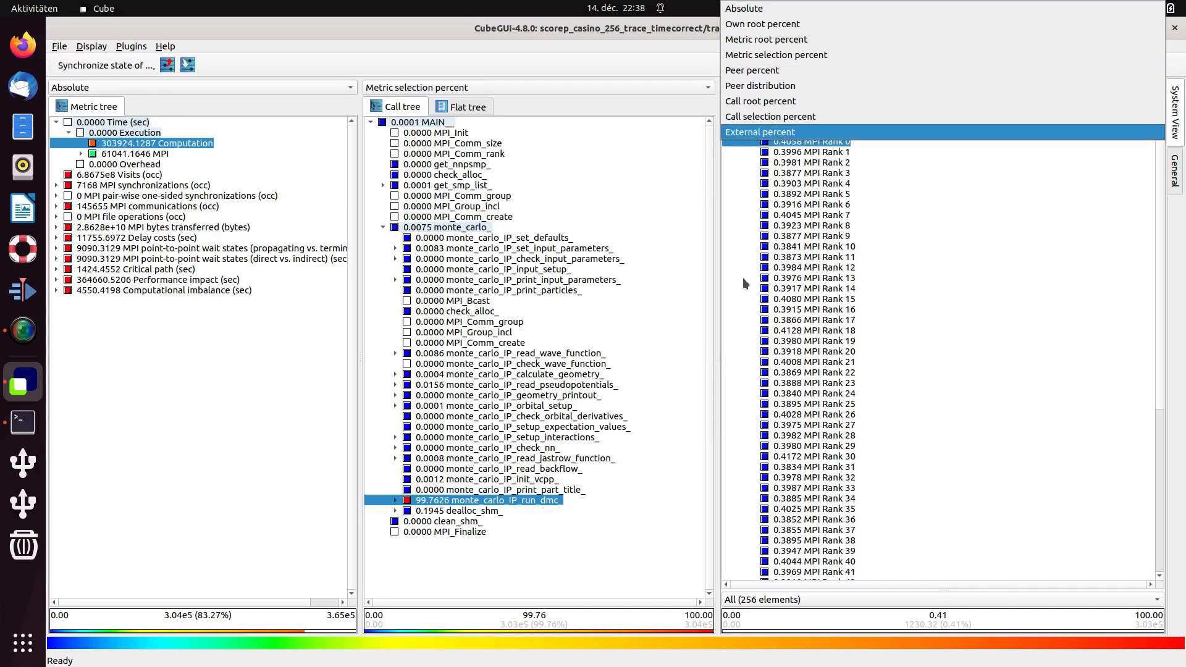
left_click(777, 280)
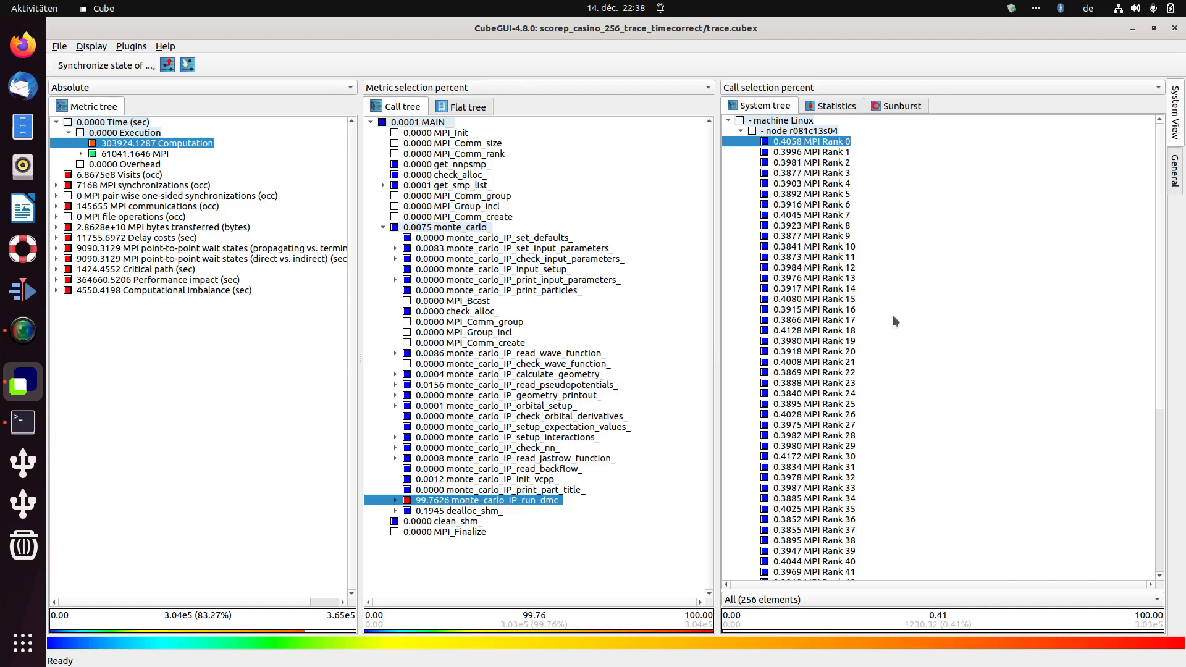
Switch the system tree to Peer percent and expand all of its nodes
left_click(793, 87)
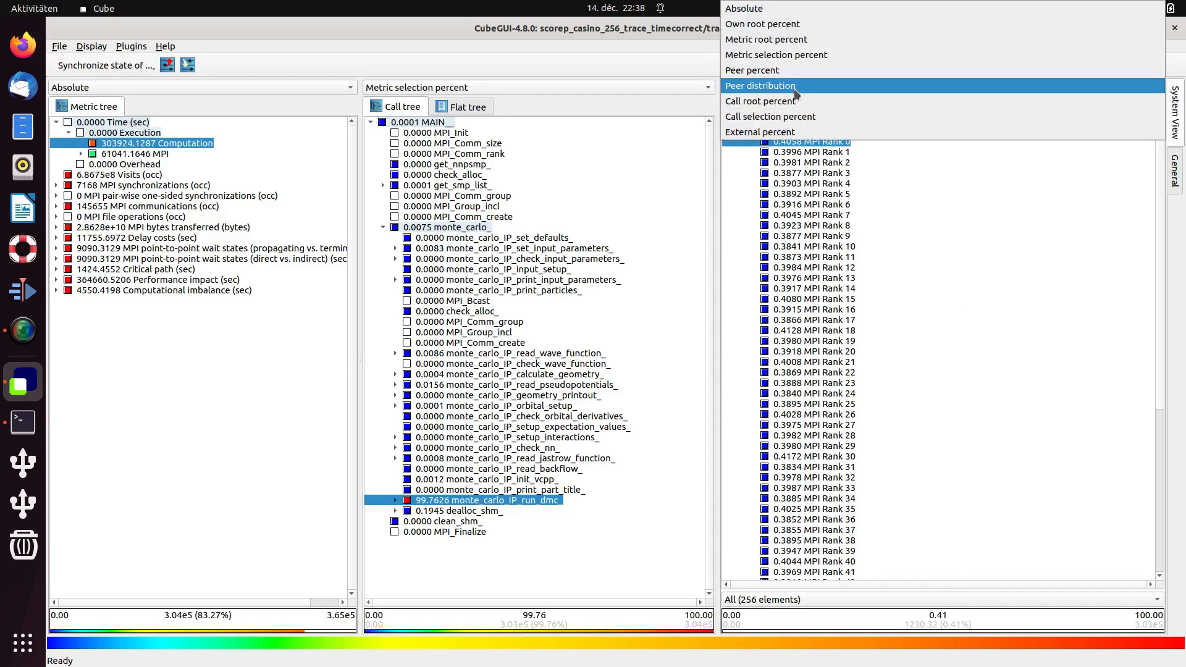
left_click(794, 72)
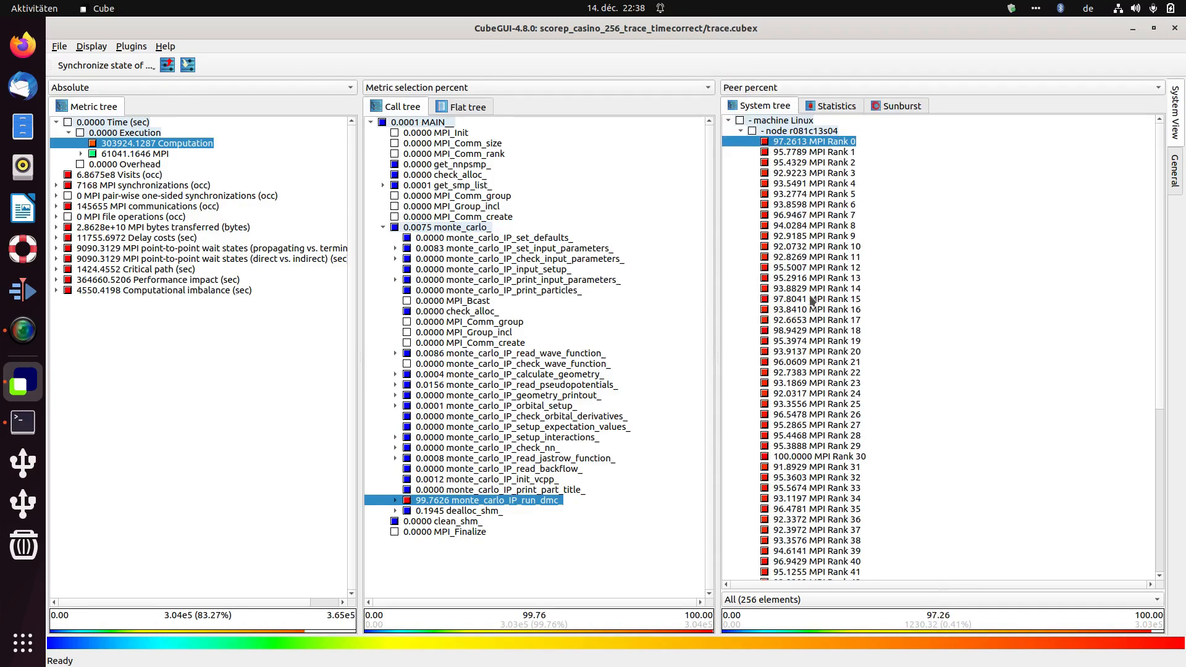
right_click(802, 251)
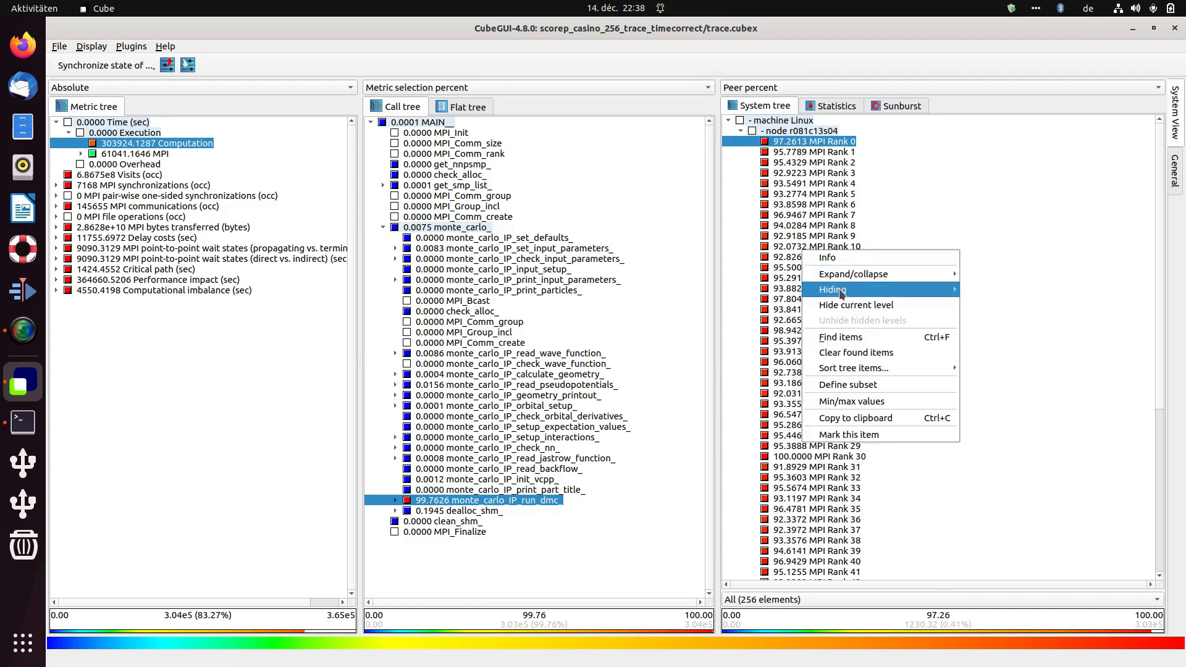
mouse_move(852, 275)
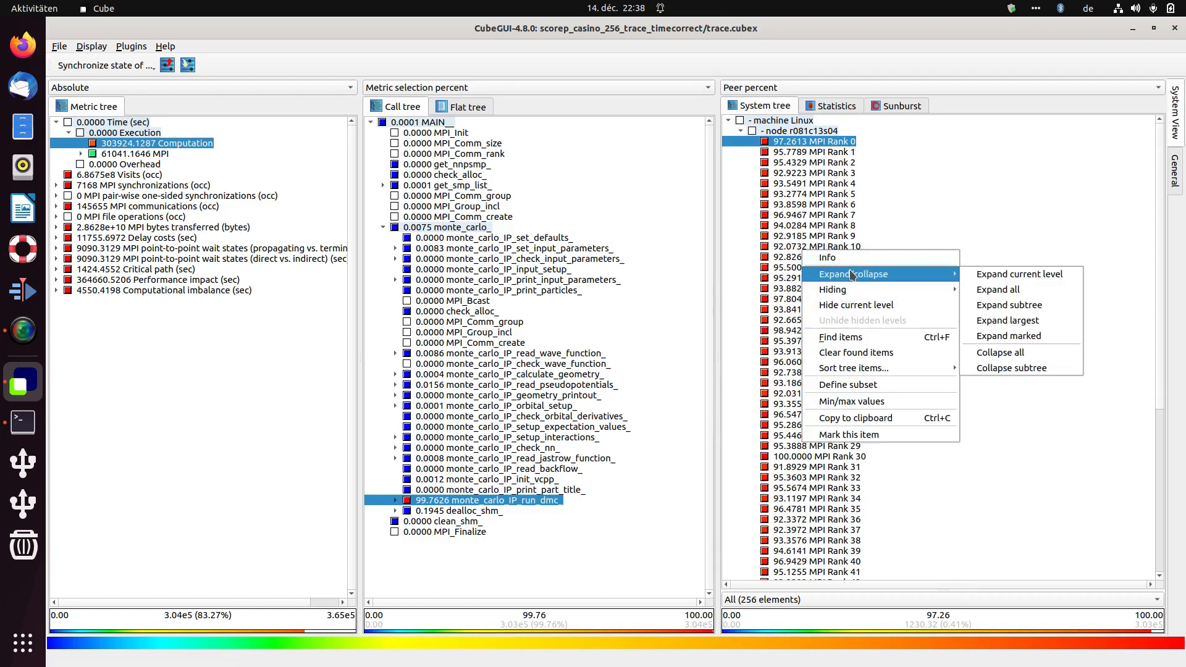
left_click(1016, 291)
Look through the ranks' Peer percent values in the system tree and select MPI Rank 30
scroll(831, 272, "down", 12)
scroll(831, 271, "down", 6)
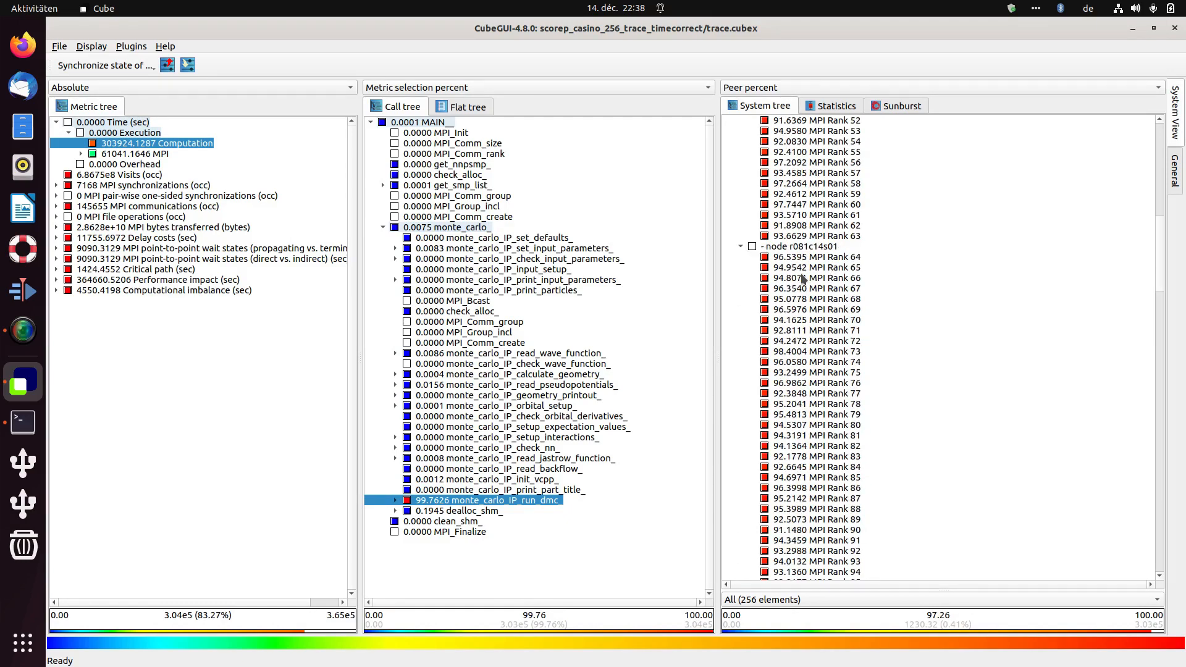
scroll(803, 288, "down", 6)
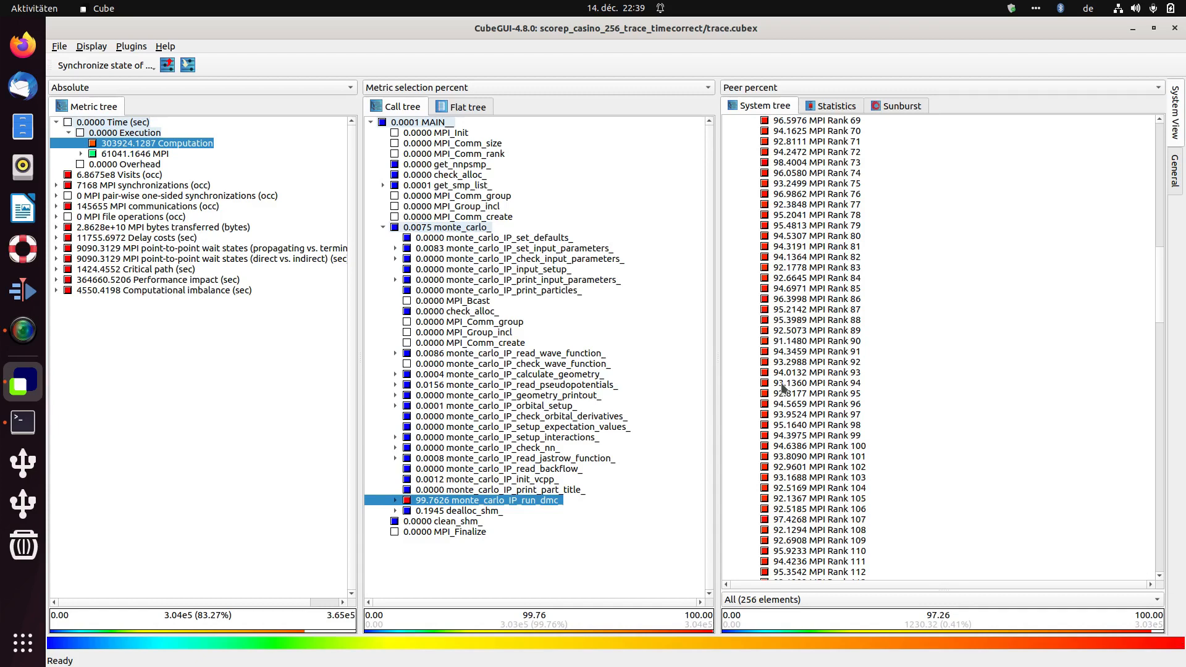
scroll(830, 271, "up", 20)
scroll(826, 261, "down", 4)
left_click(817, 269)
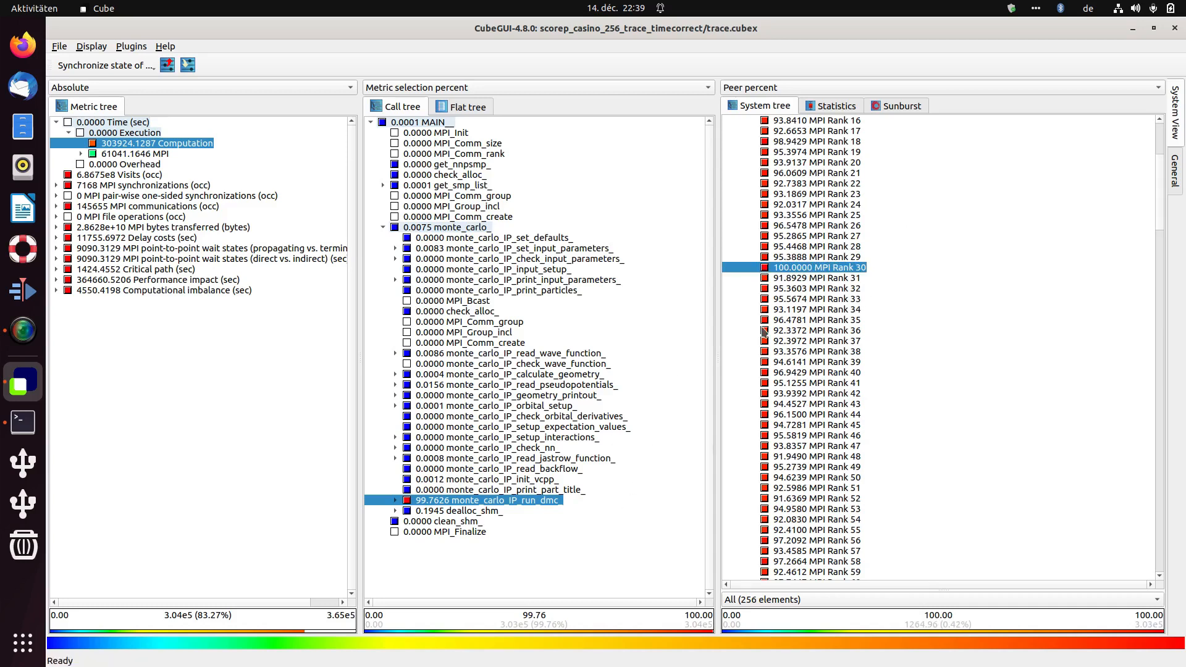
Examine the Peer percent values of the remaining MPI ranks down to MPI Rank 255
scroll(912, 283, "down", 18)
scroll(908, 333, "down", 20)
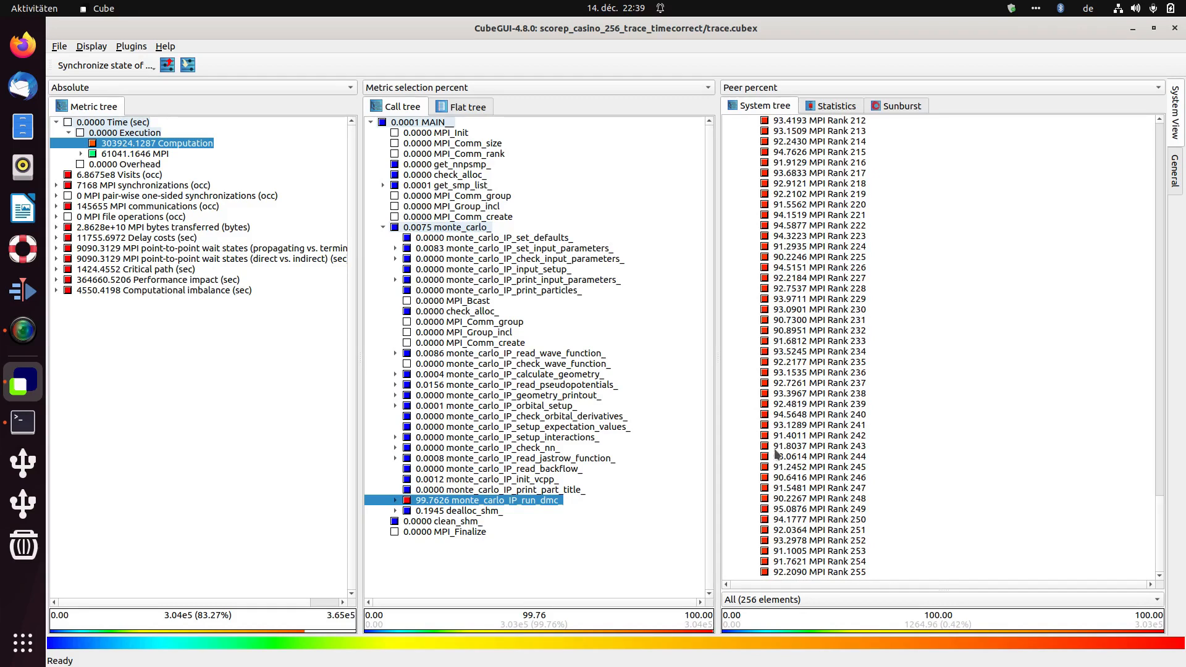
scroll(780, 327, "up", 6)
scroll(780, 337, "up", 20)
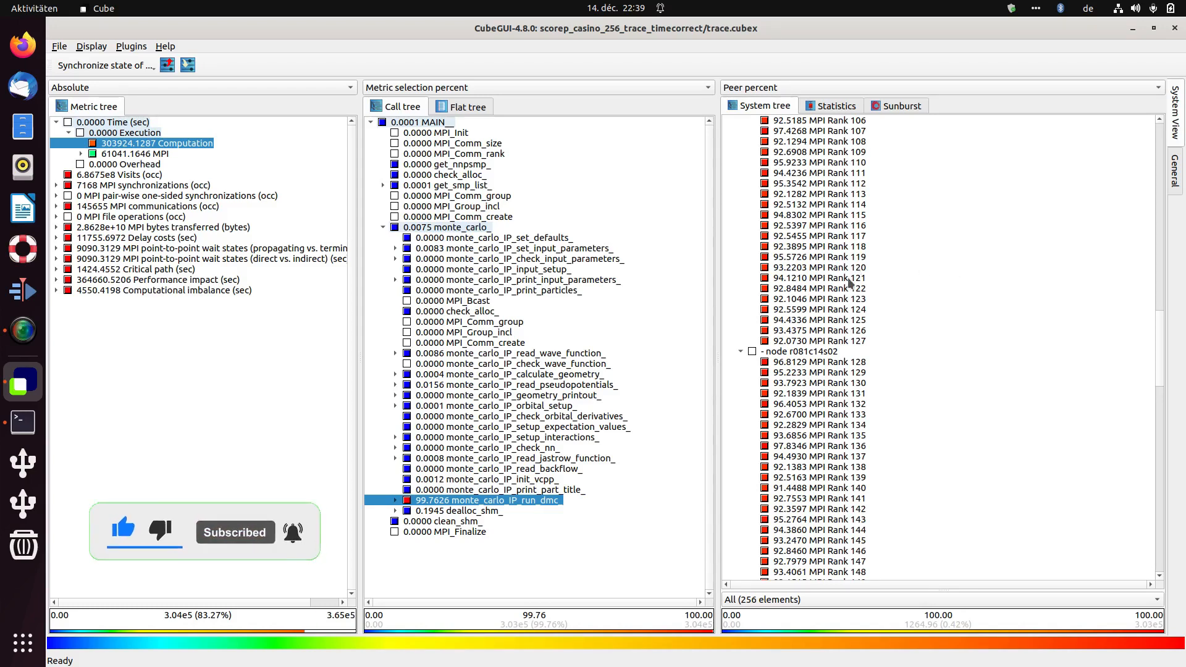
scroll(854, 287, "down", 20)
scroll(855, 287, "down", 12)
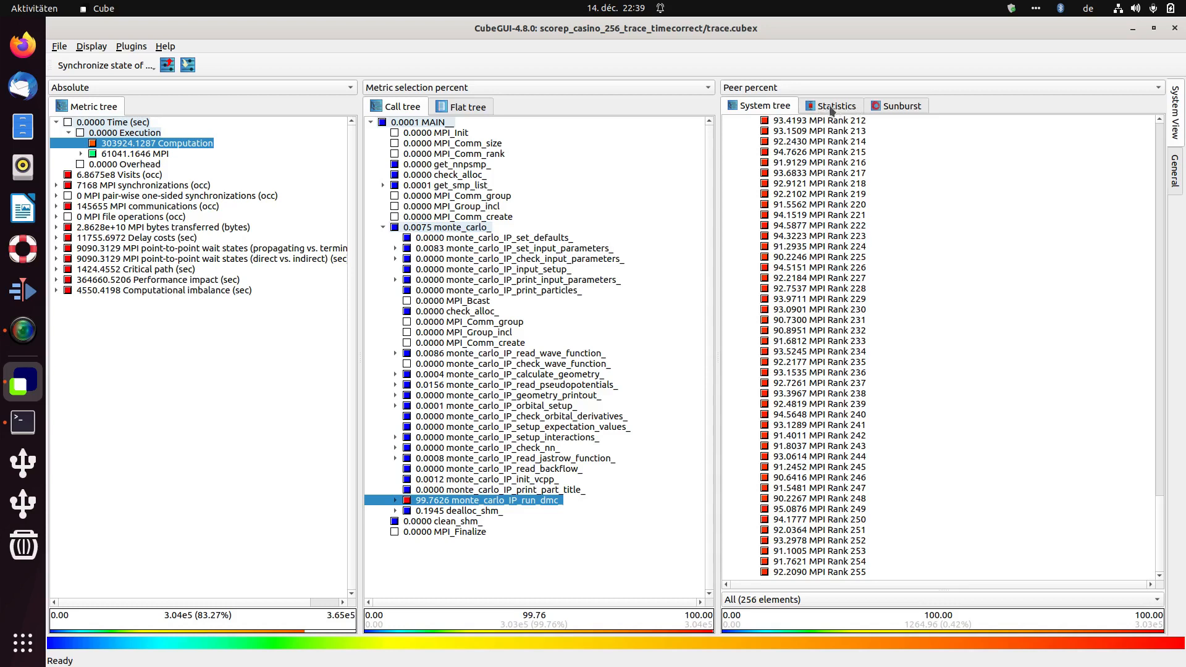
Switch the system values to Absolute and show their statistics as a box plot
left_click(790, 82)
left_click(766, 27)
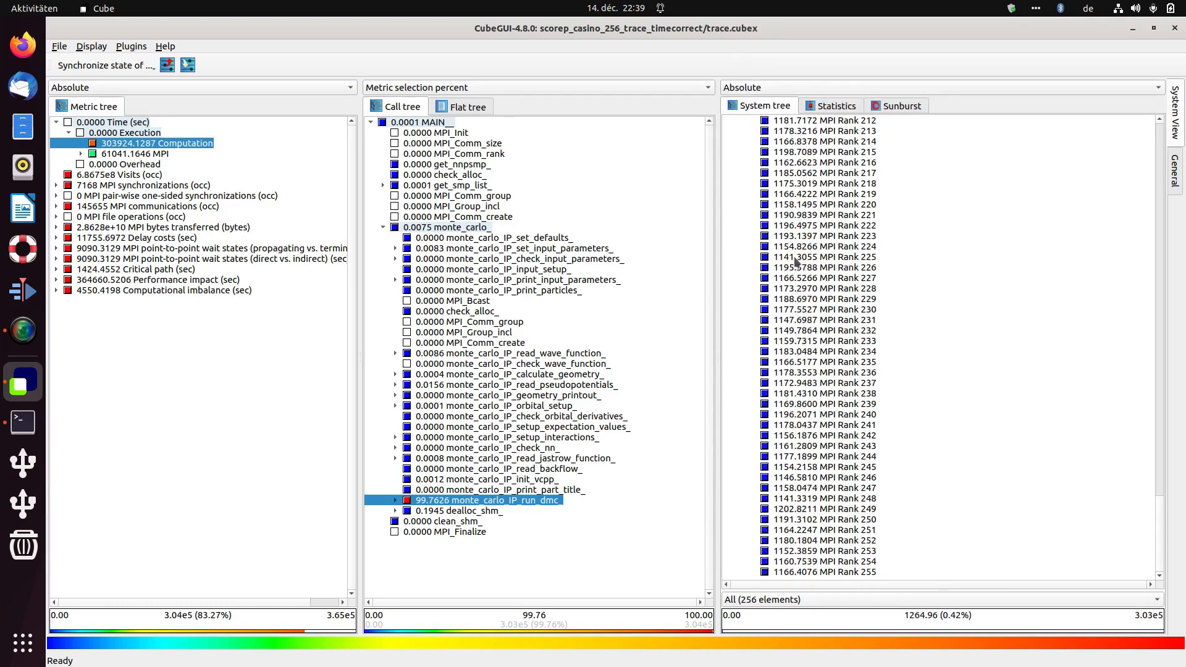
left_click(832, 107)
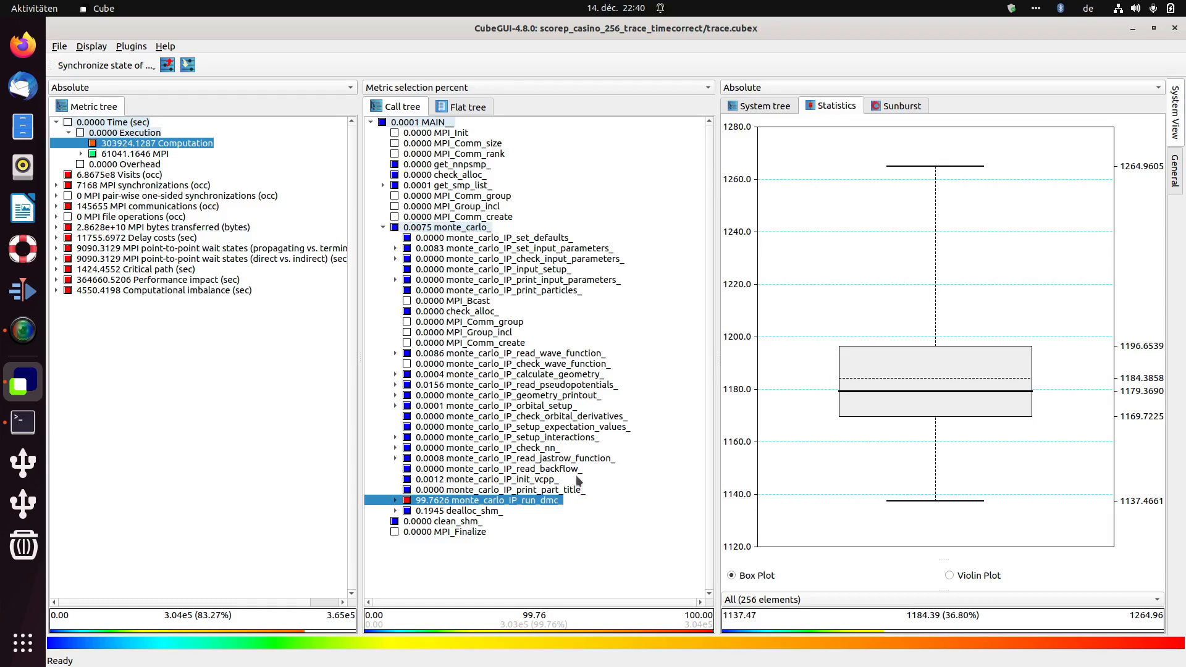
Show the statistics box plot in Peer percent and compare it with the rank values in the system tree
left_click(790, 87)
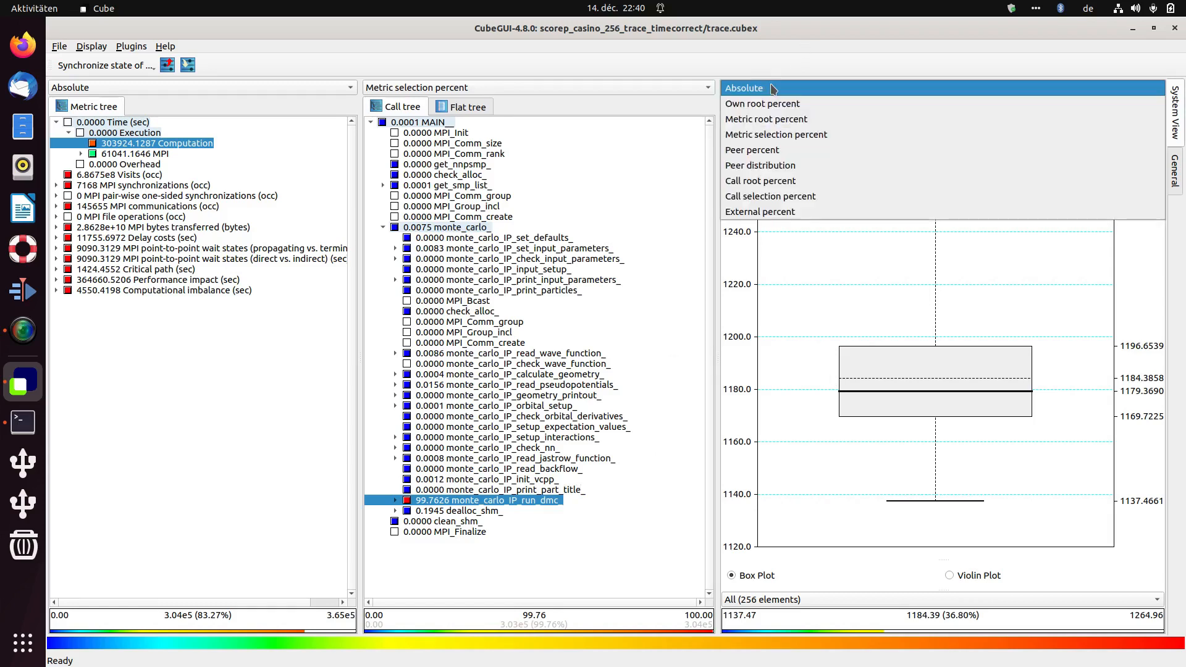
left_click(772, 150)
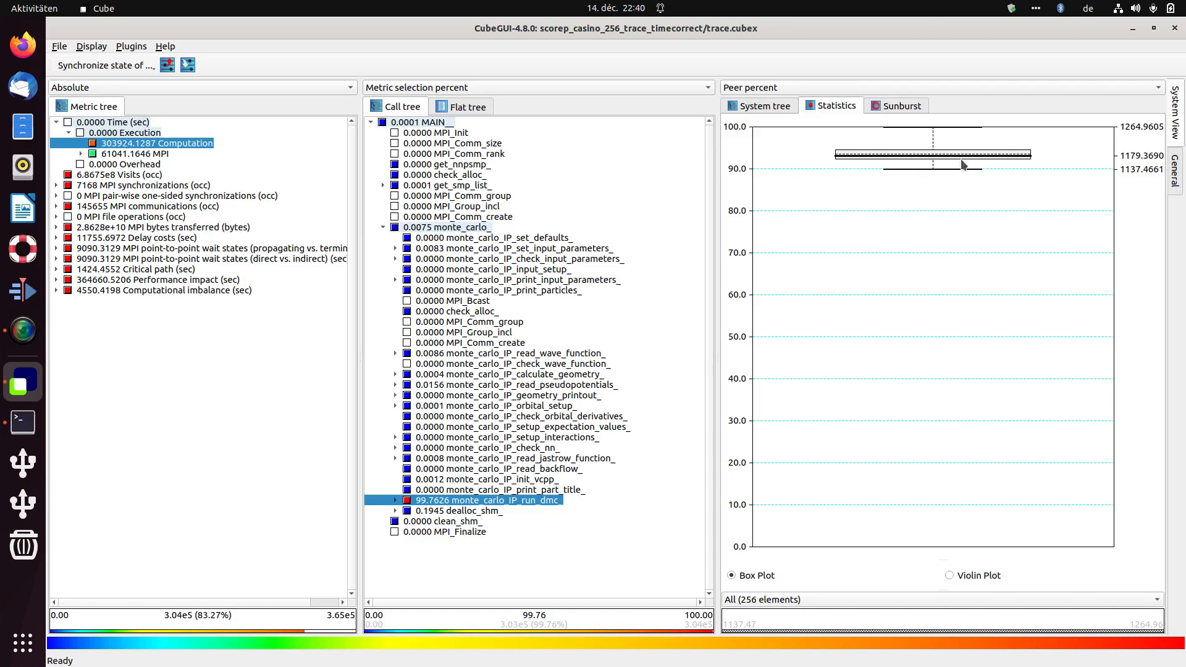
left_click(781, 105)
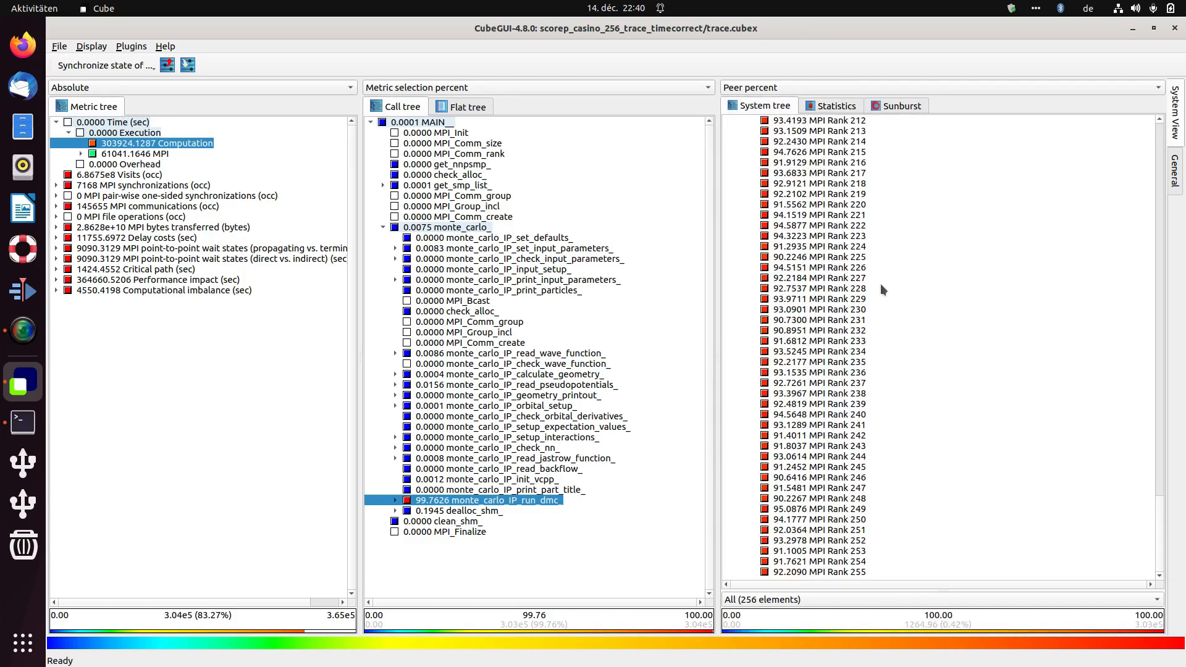
left_click(831, 107)
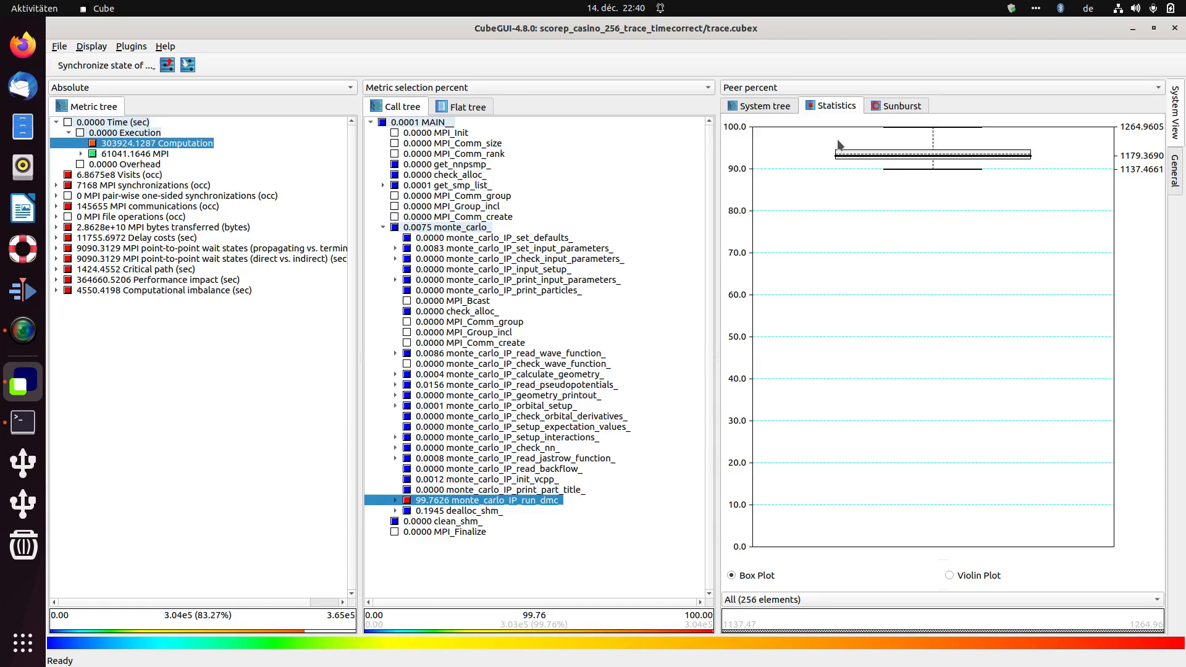
left_click(780, 110)
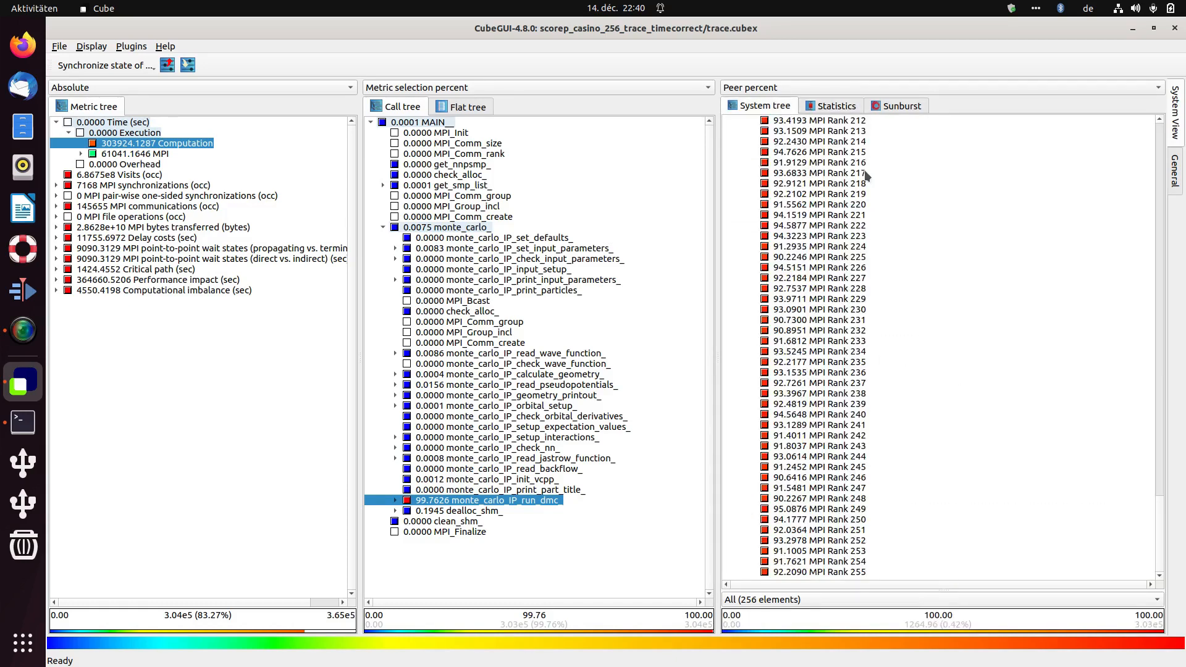
Switch the system tree to Peer distribution and select MPI Rank 30, the rank with the highest value
left_click(788, 89)
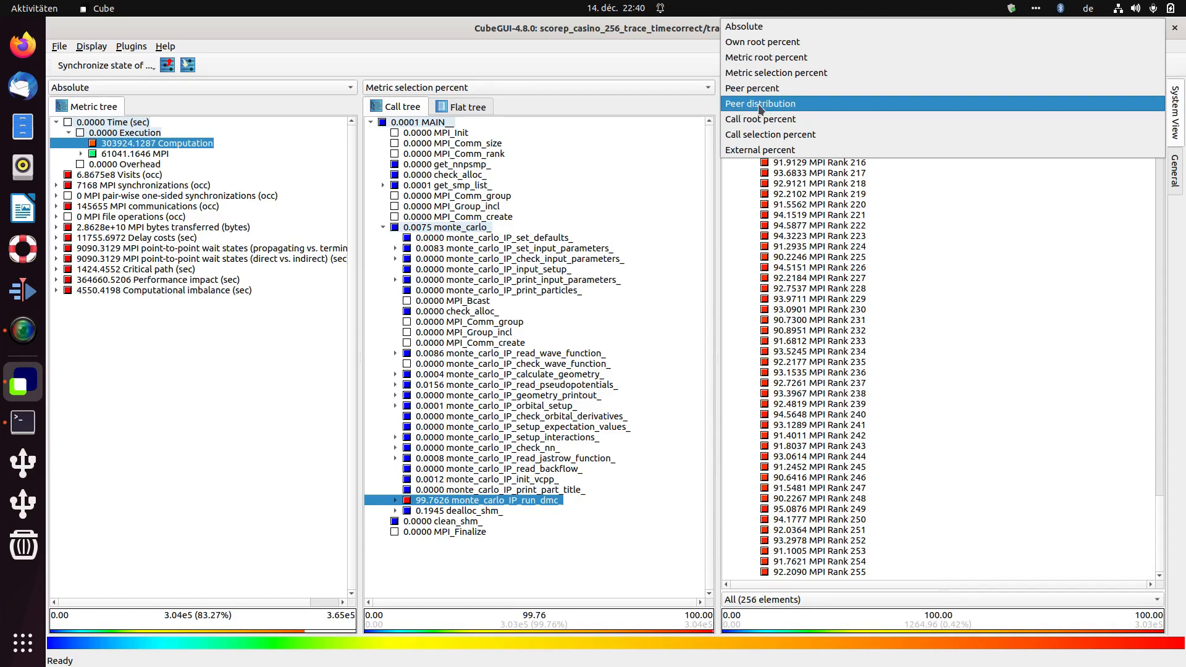
left_click(760, 104)
scroll(829, 297, "up", 10)
scroll(829, 296, "up", 20)
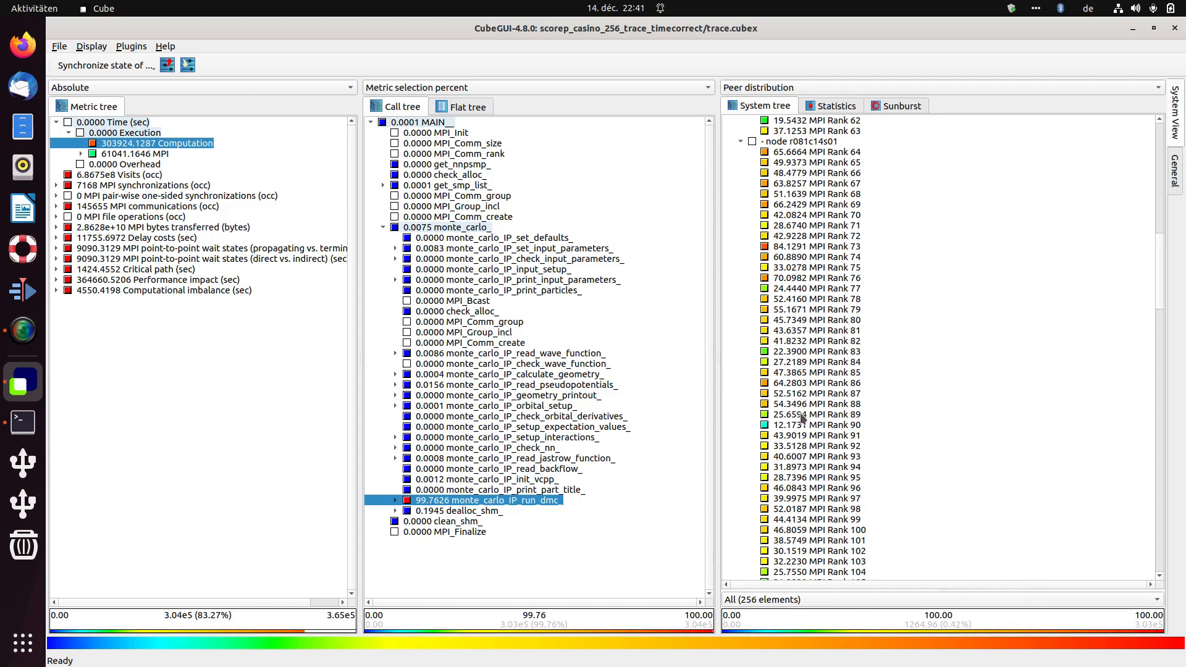
scroll(800, 372, "up", 10)
scroll(801, 372, "up", 9)
left_click(801, 382)
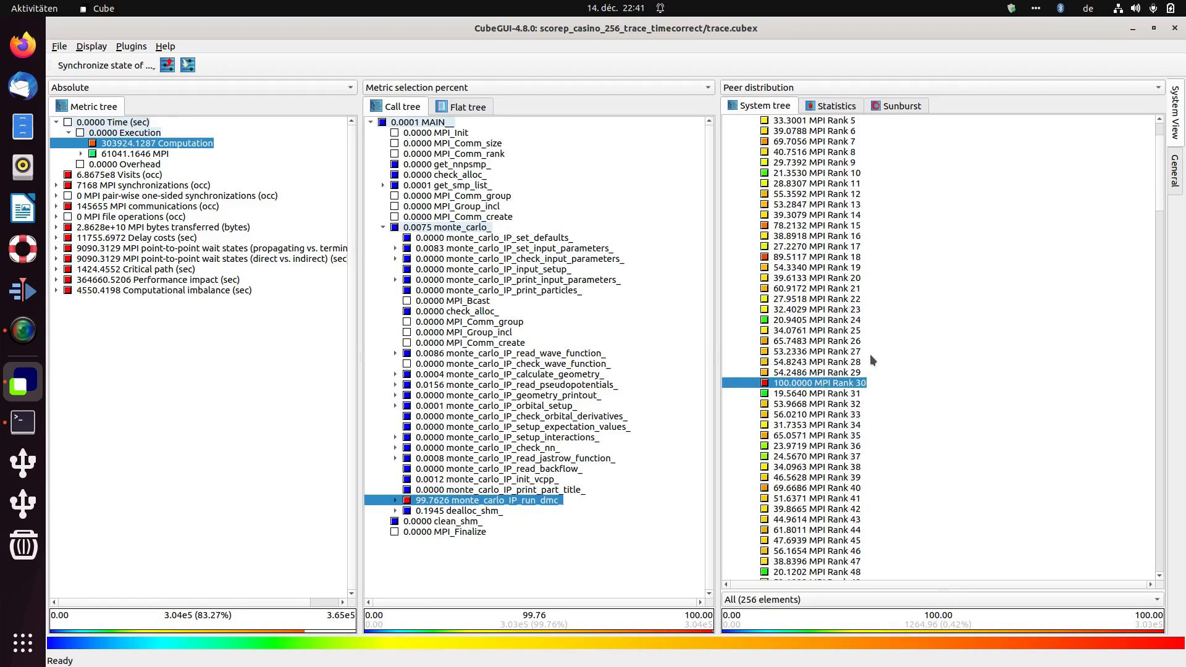
Find the rank with the lowest Peer distribution value and select MPI Rank 160
scroll(870, 354, "down", 20)
scroll(865, 370, "down", 20)
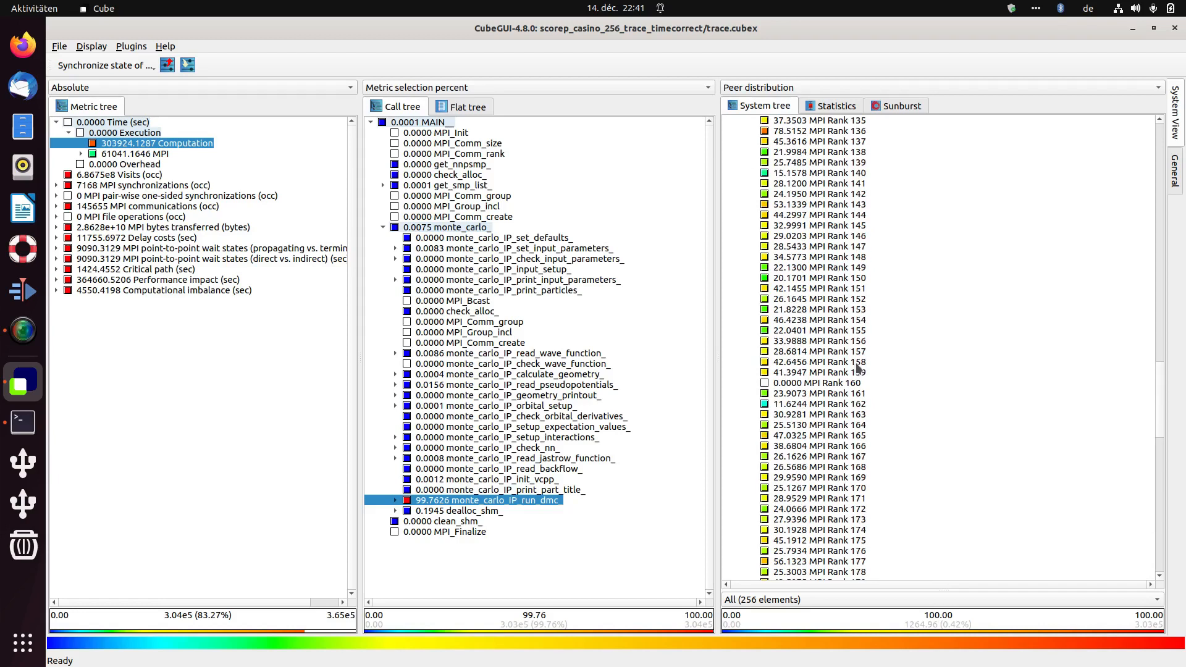
left_click(799, 356)
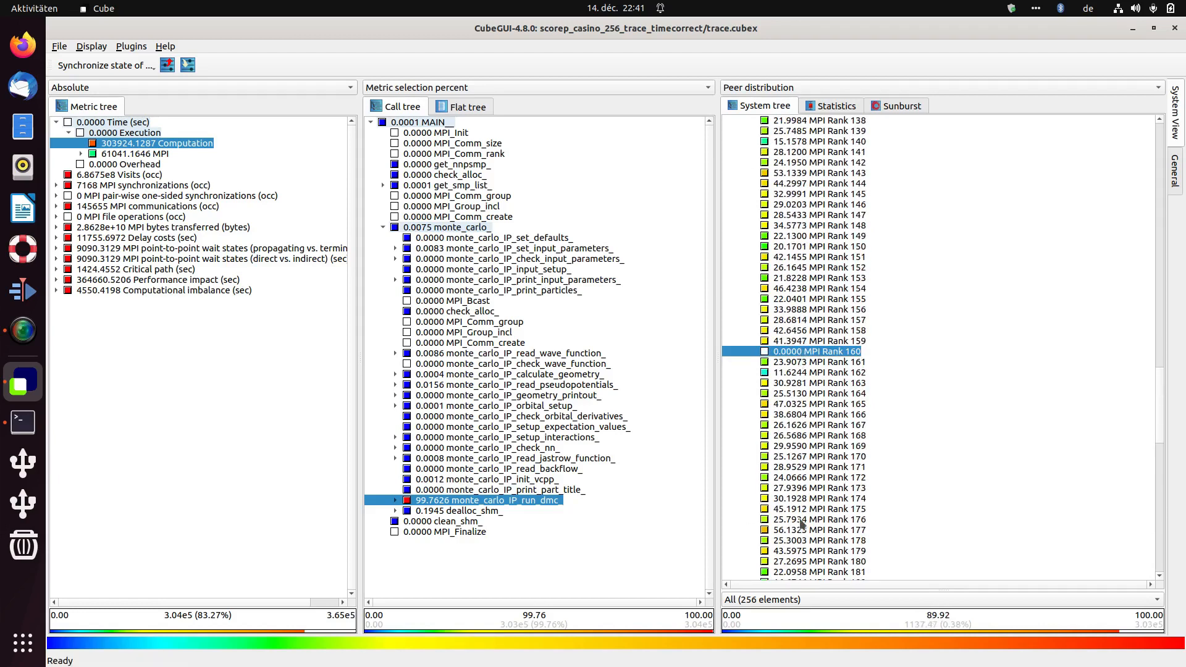
View the Peer distribution statistics as a box plot and as a violin plot, and return to the system tree
left_click(841, 107)
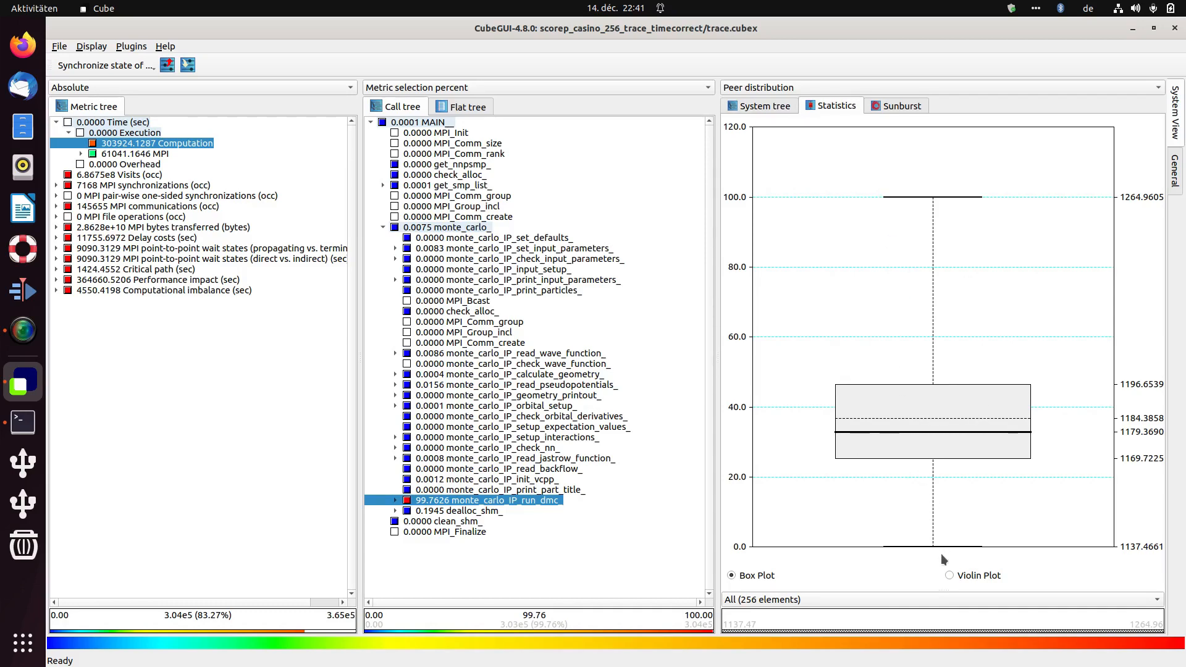
left_click(960, 575)
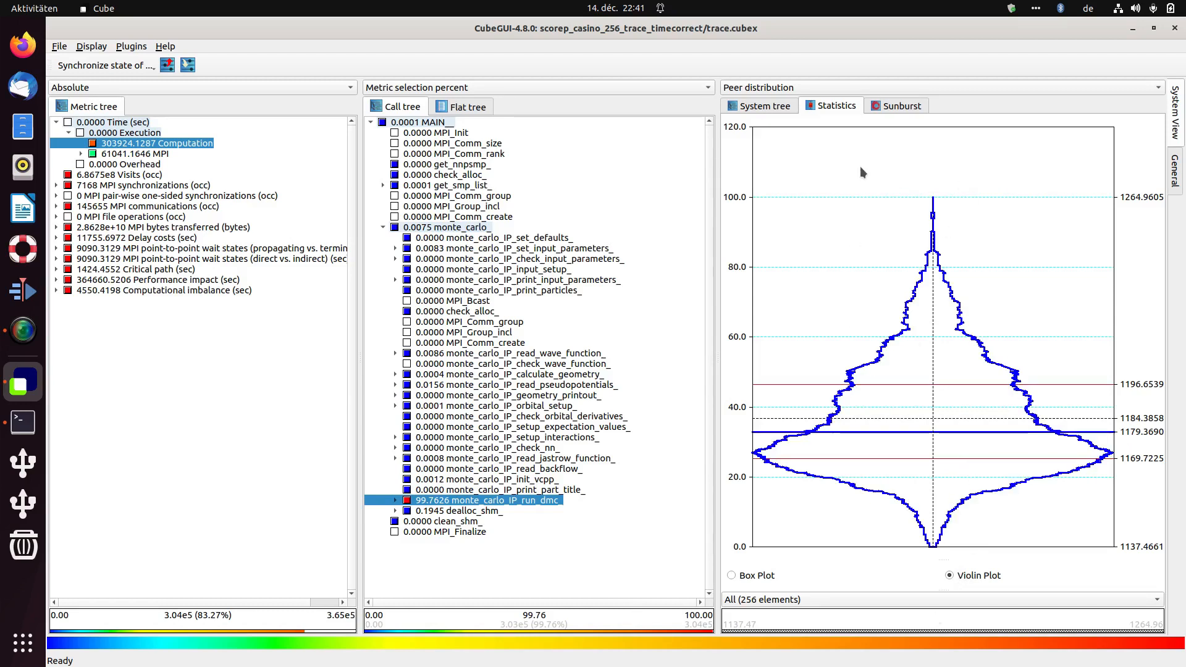
left_click(772, 106)
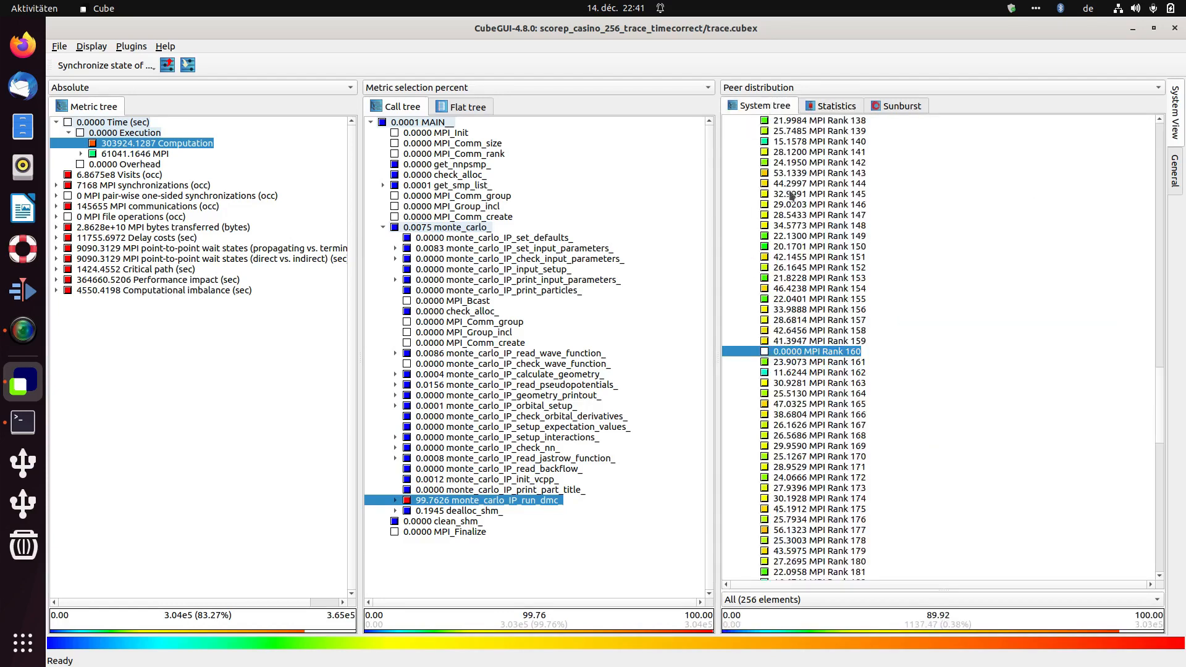
left_click(795, 88)
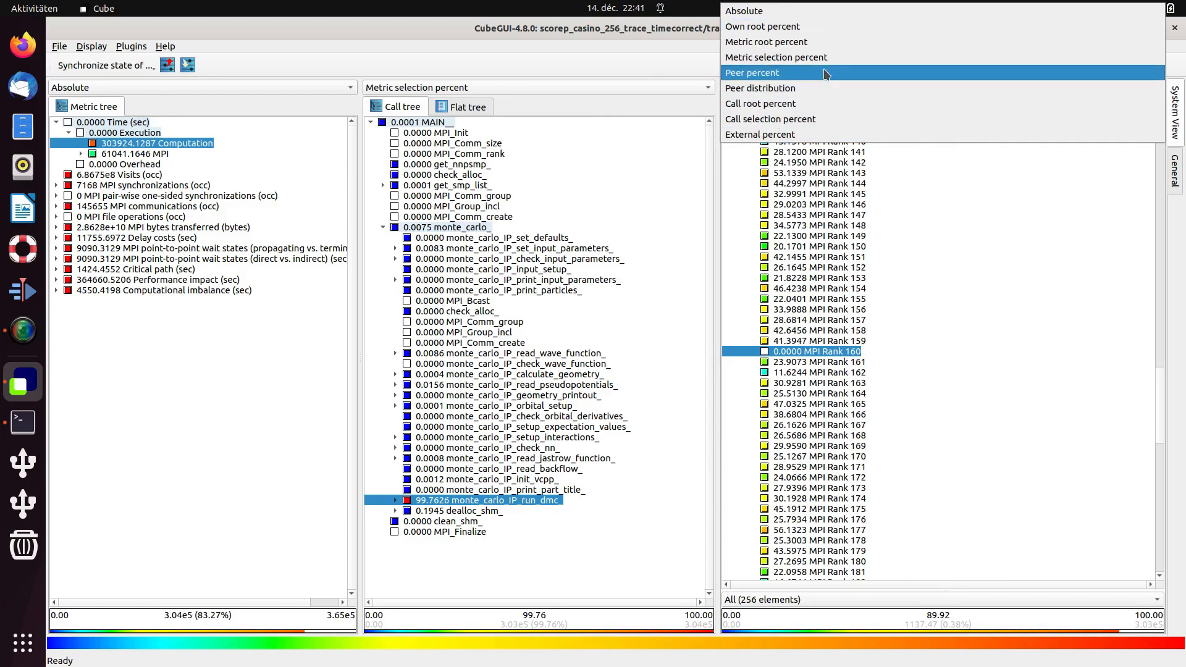
left_click(822, 227)
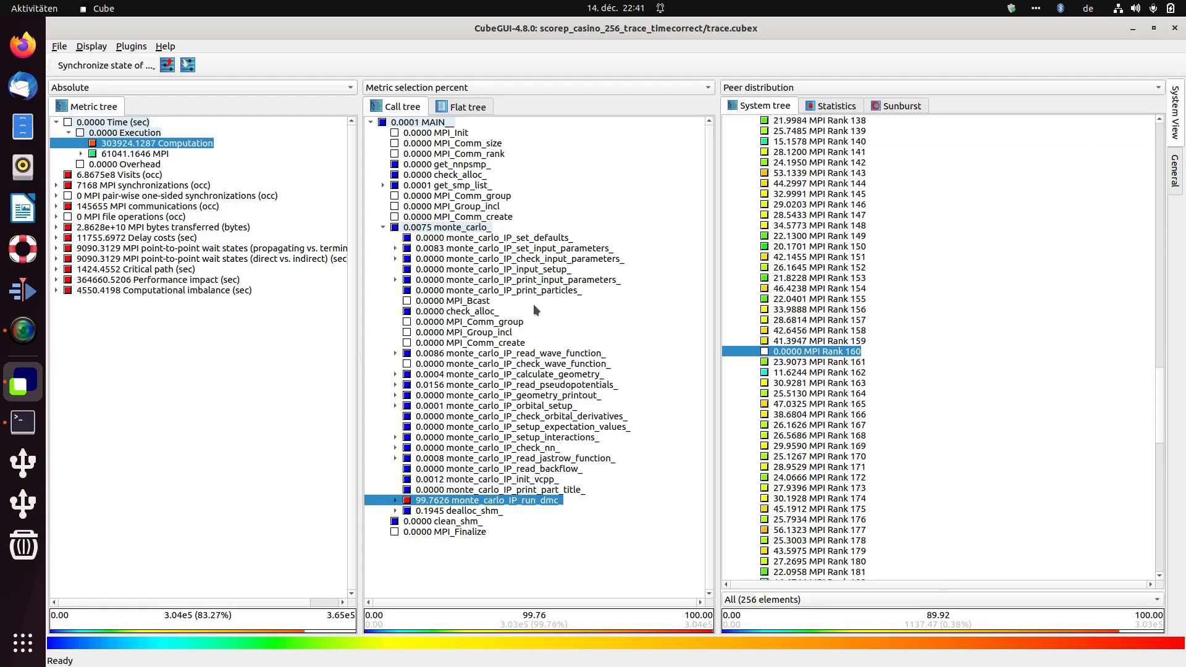
Set the system tree and call tree values back to Absolute, keeping Absolute for the metric tree
left_click(831, 92)
left_click(746, 9)
left_click(504, 89)
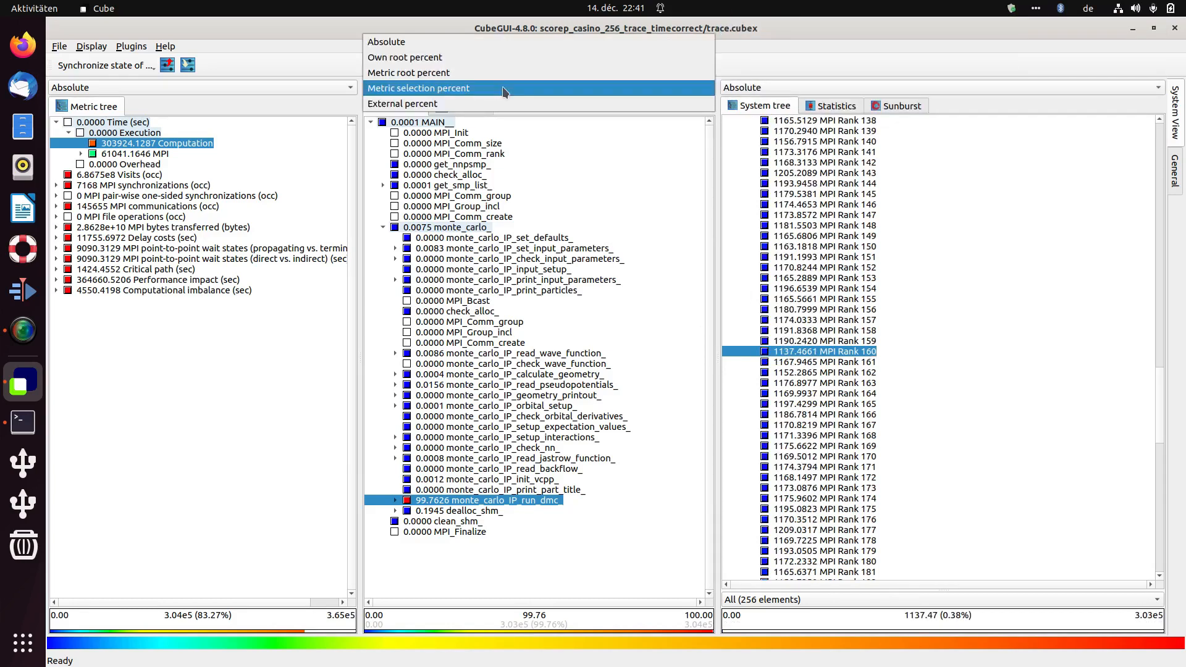
left_click(457, 42)
left_click(164, 88)
left_click(163, 91)
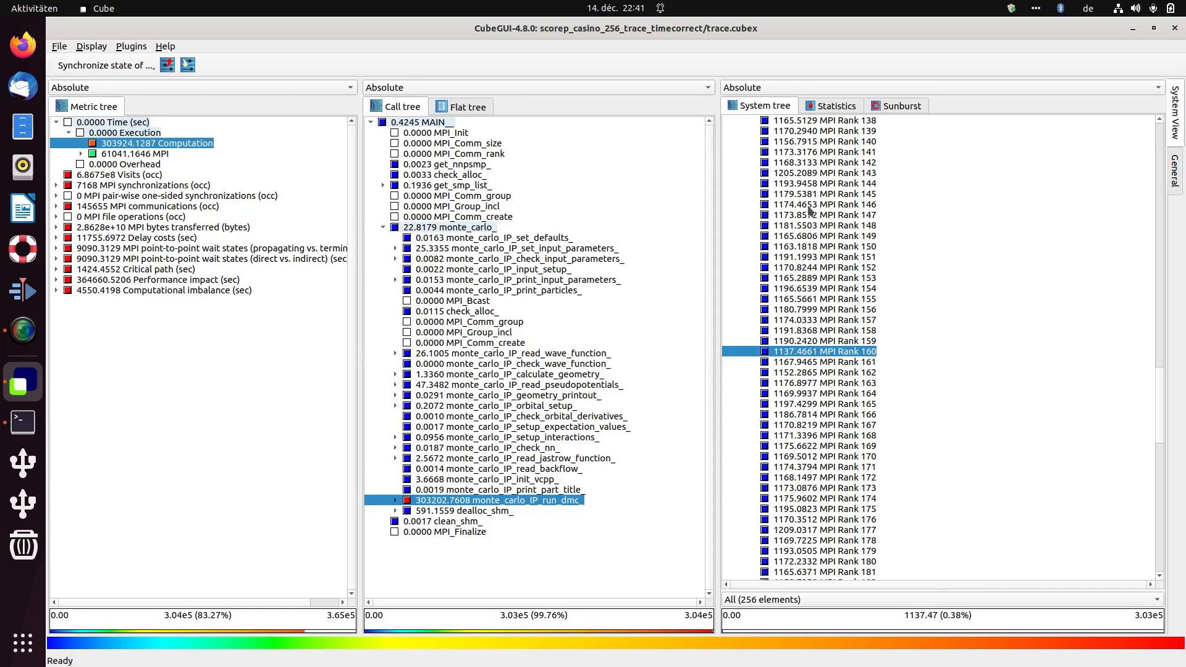
left_click(792, 85)
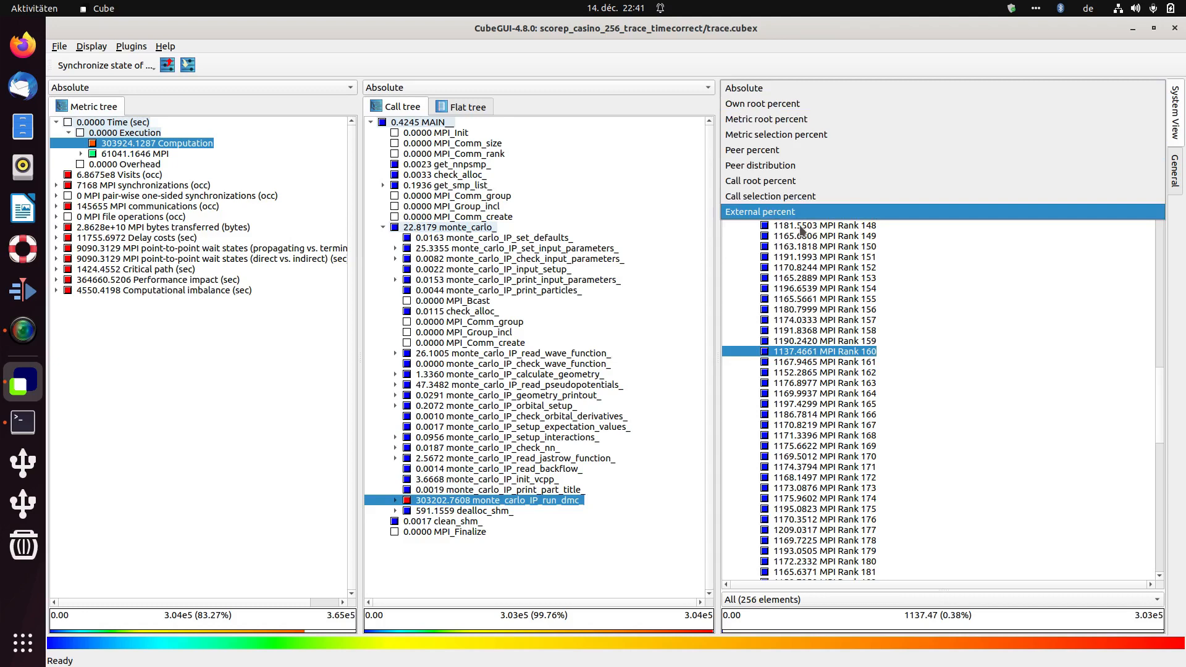
left_click(508, 572)
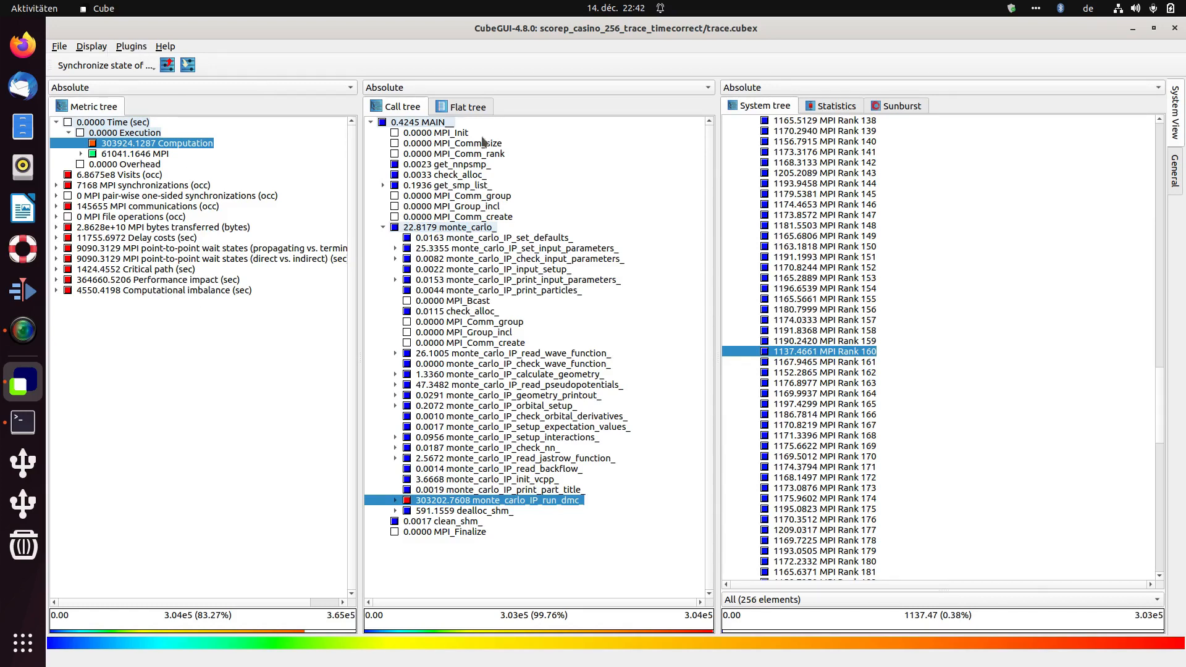
Change the dimension order of the trees to System Metric Call
left_click(92, 46)
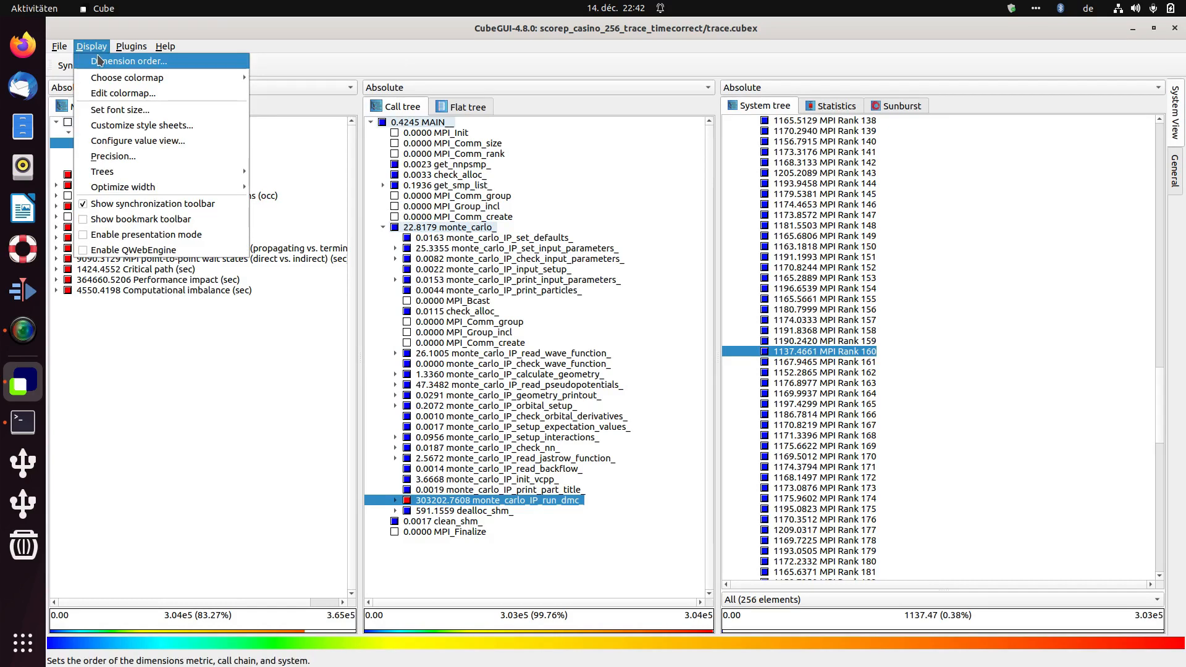
left_click(100, 62)
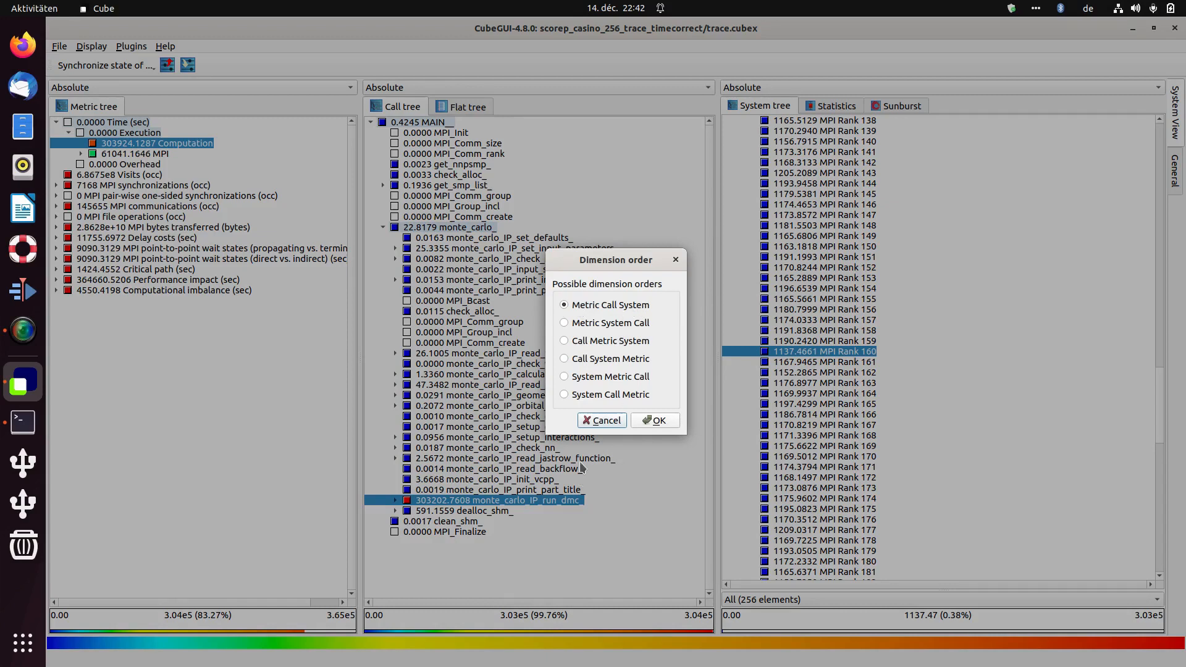
left_click(610, 378)
left_click(653, 421)
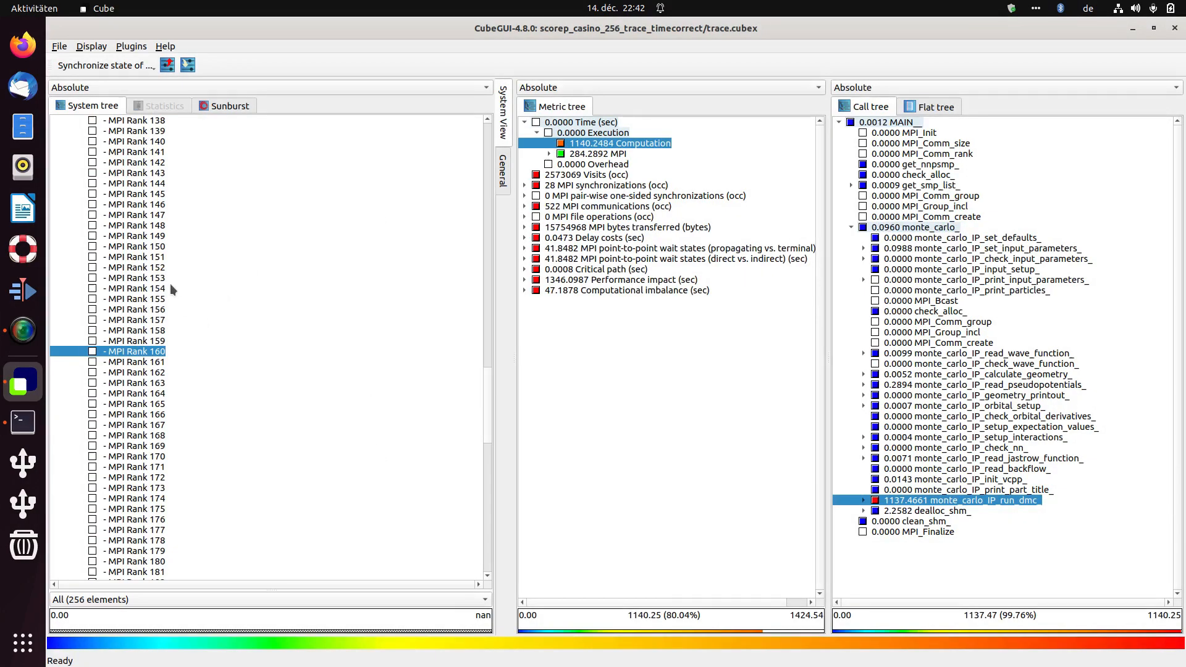
Select MPI Rank 80 in the system tree to see the metric and call tree values of that rank only
scroll(153, 302, "up", 15)
scroll(153, 281, "up", 8)
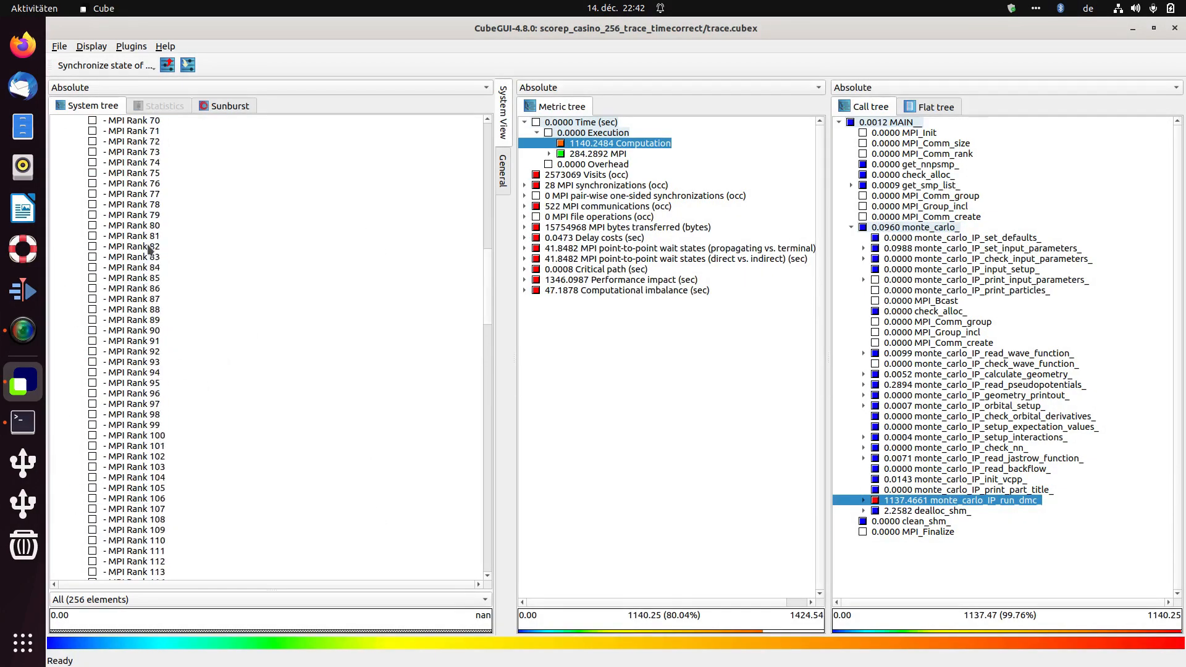
left_click(148, 226)
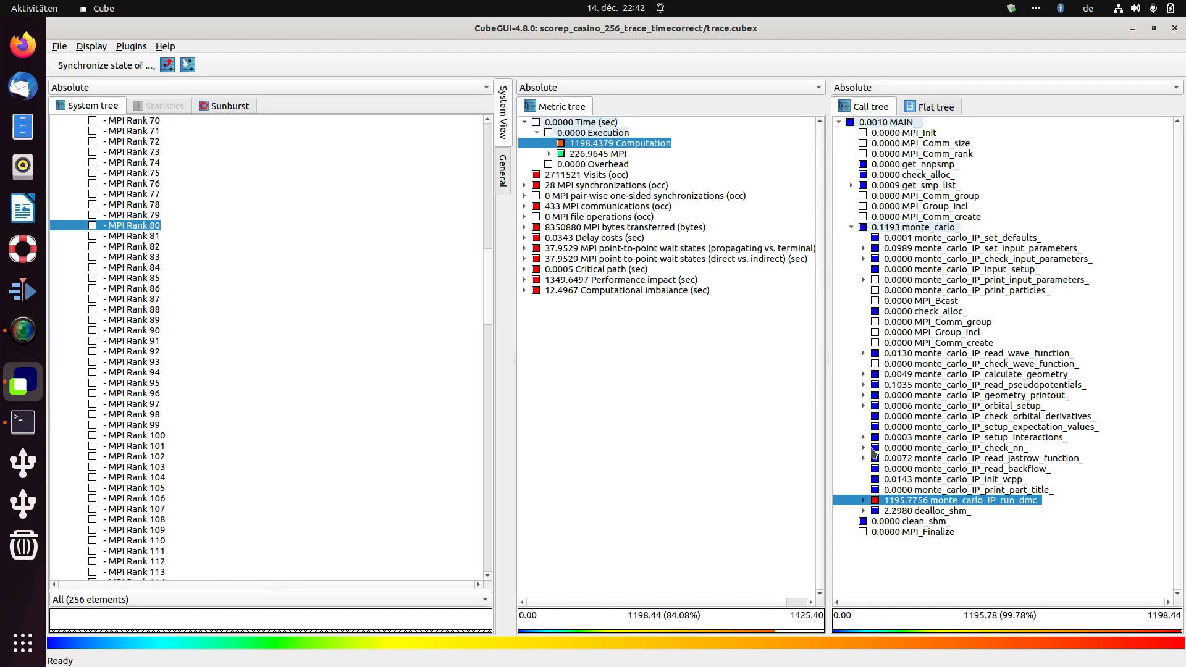
Try the Call root percent, Metric root percent and Metric selection percent value modes on the system tree
left_click(205, 89)
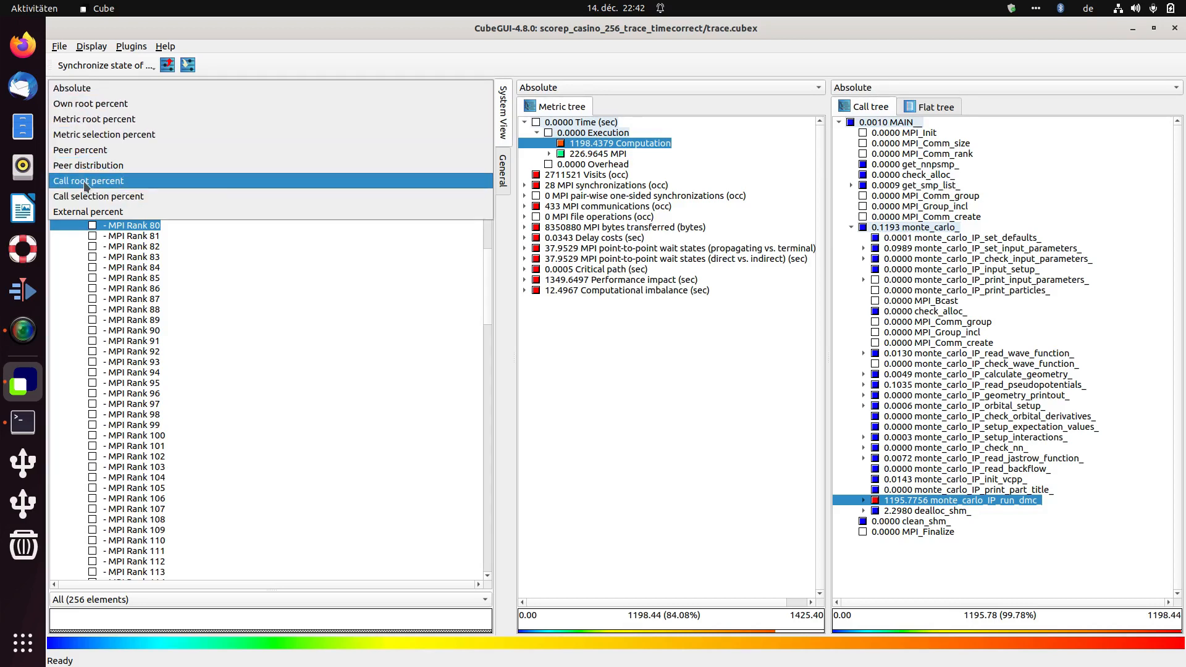
left_click(87, 181)
left_click(130, 91)
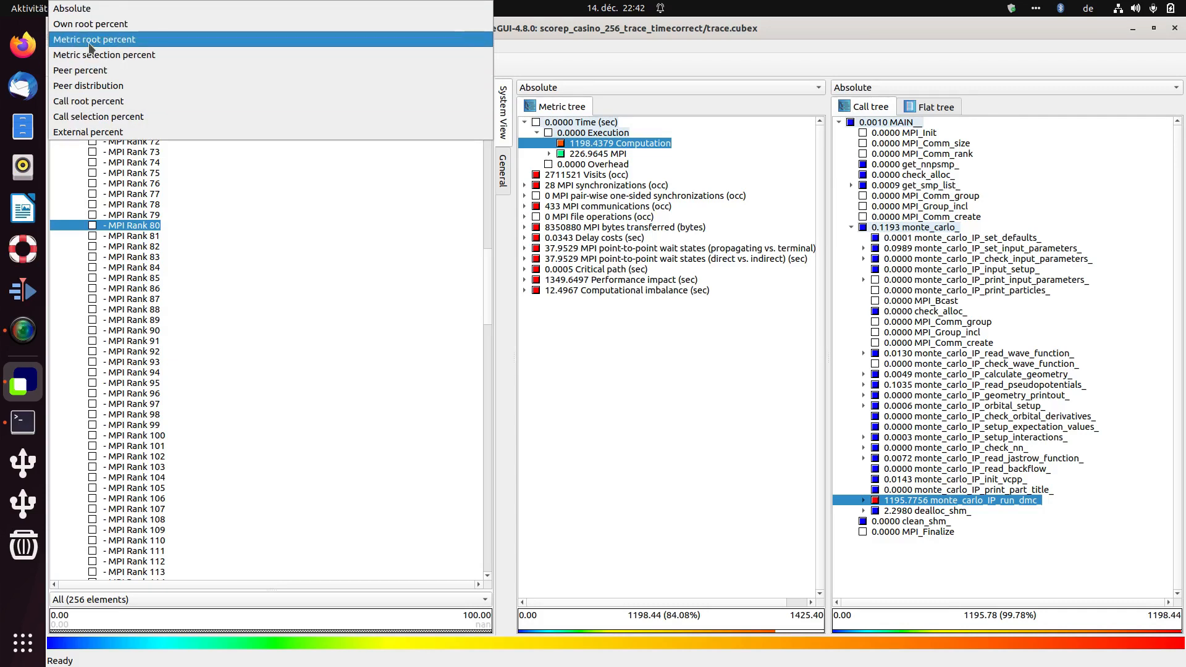
left_click(91, 47)
left_click(99, 92)
left_click(134, 240)
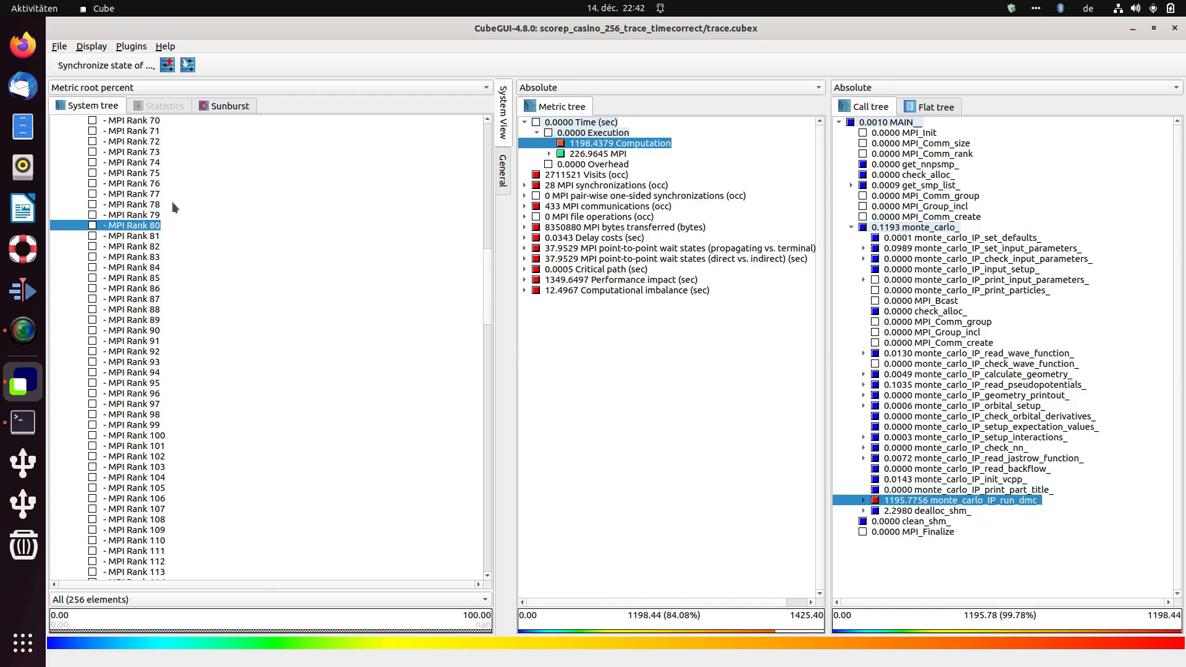
left_click(118, 88)
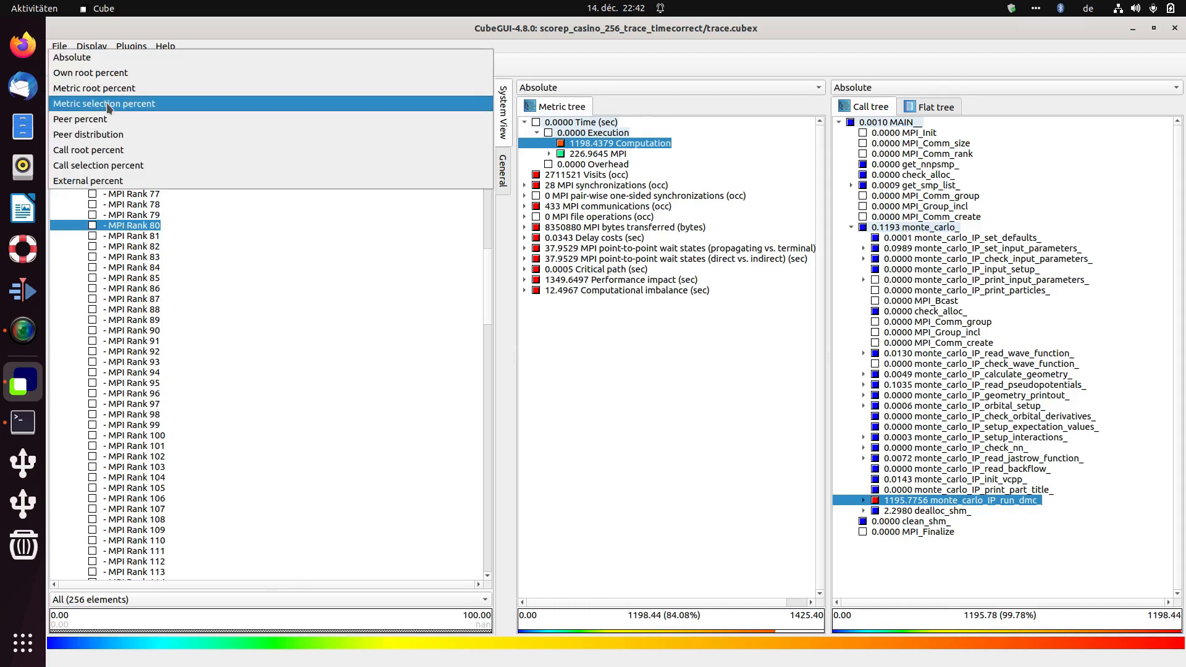
left_click(108, 103)
left_click(112, 89)
left_click(110, 75)
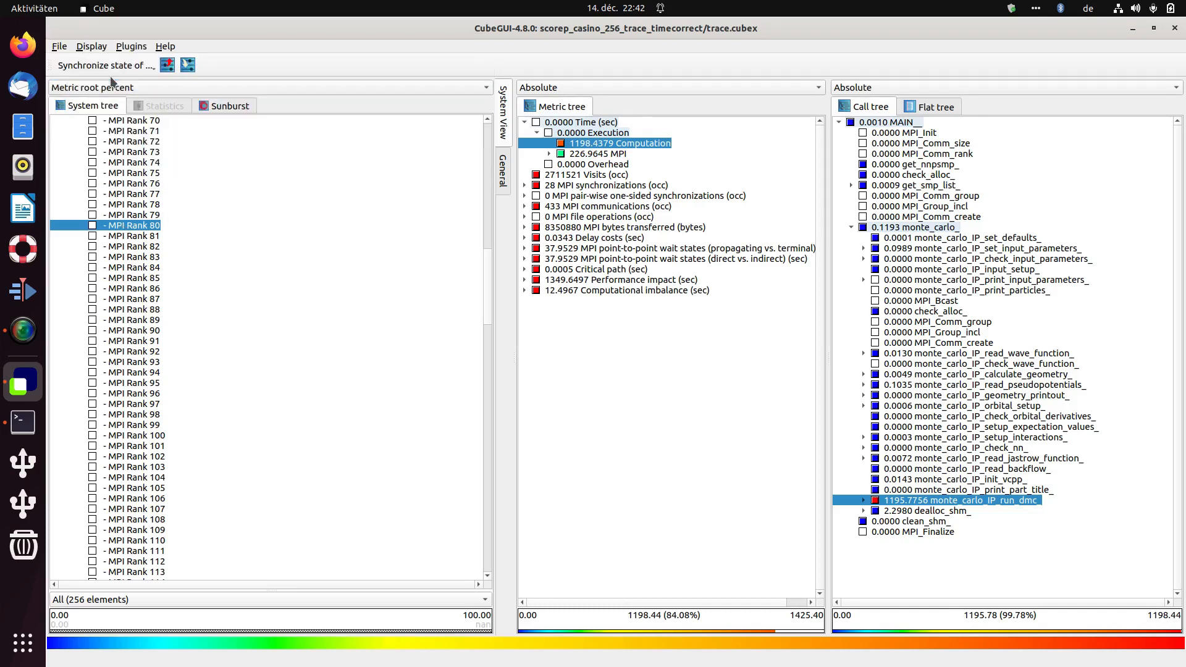
Set the system tree and metric tree values to Own root percent, leaving the Time metric expanded
left_click(105, 87)
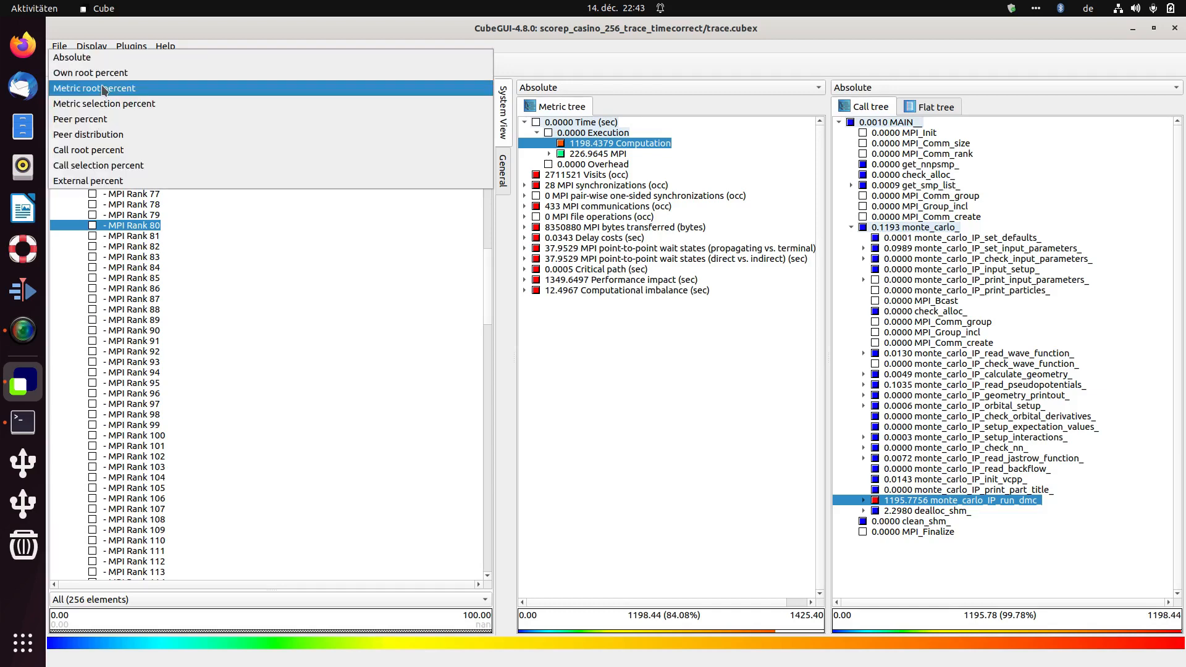
left_click(107, 71)
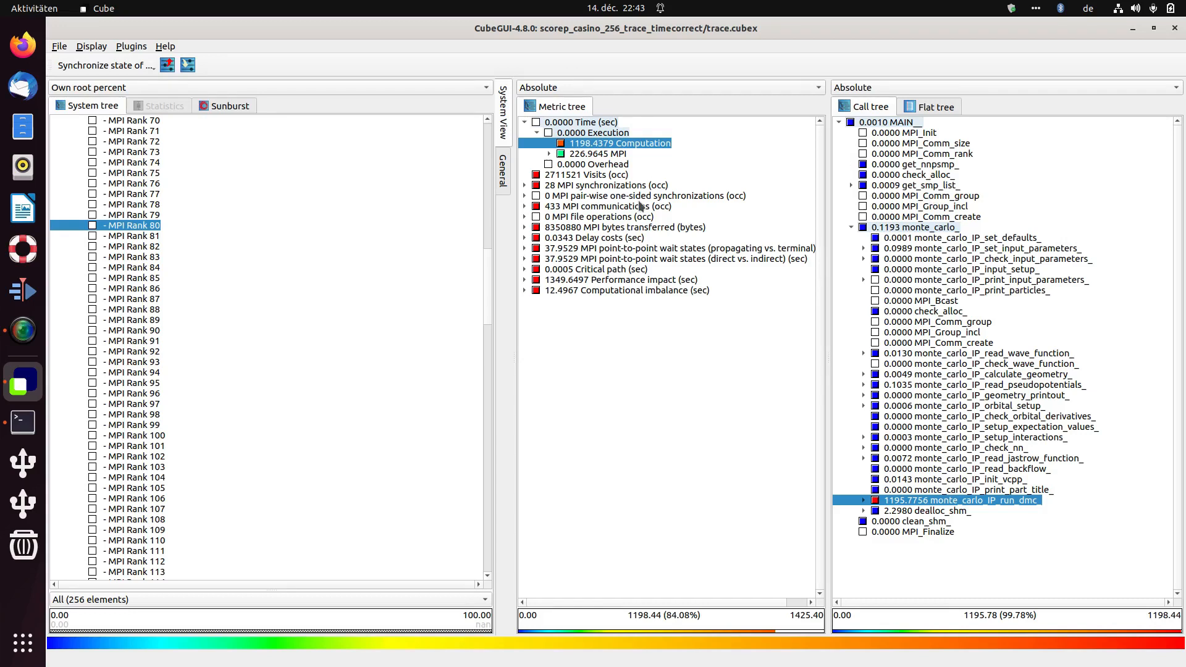
left_click(529, 123)
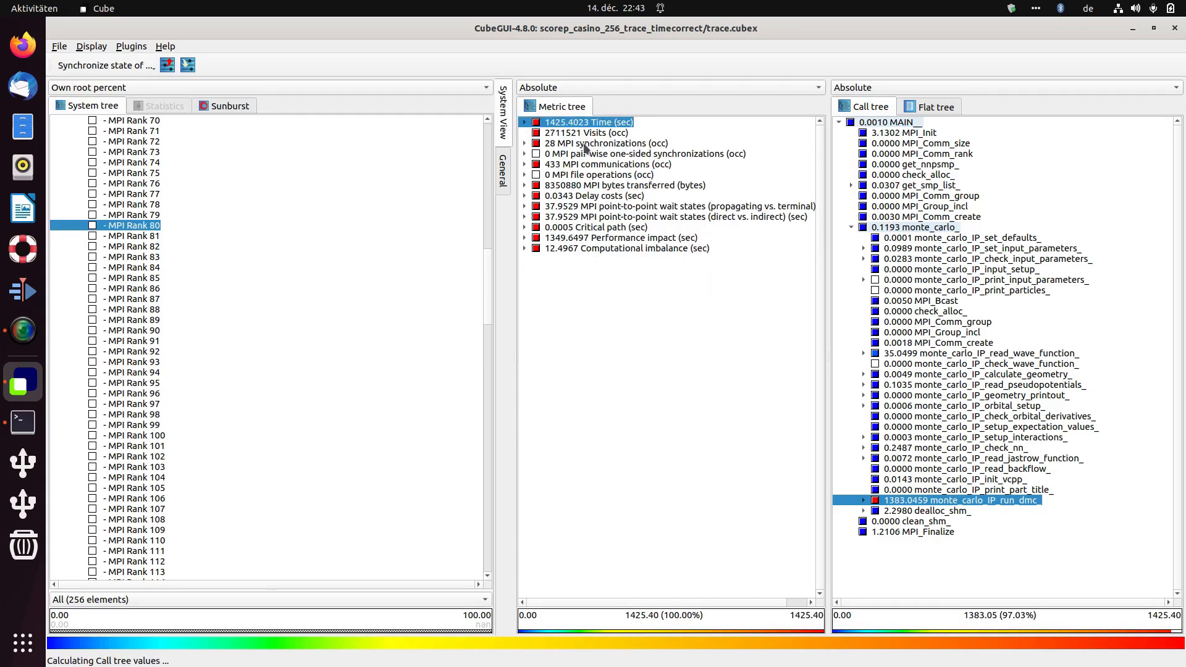
left_click(568, 87)
left_click(568, 100)
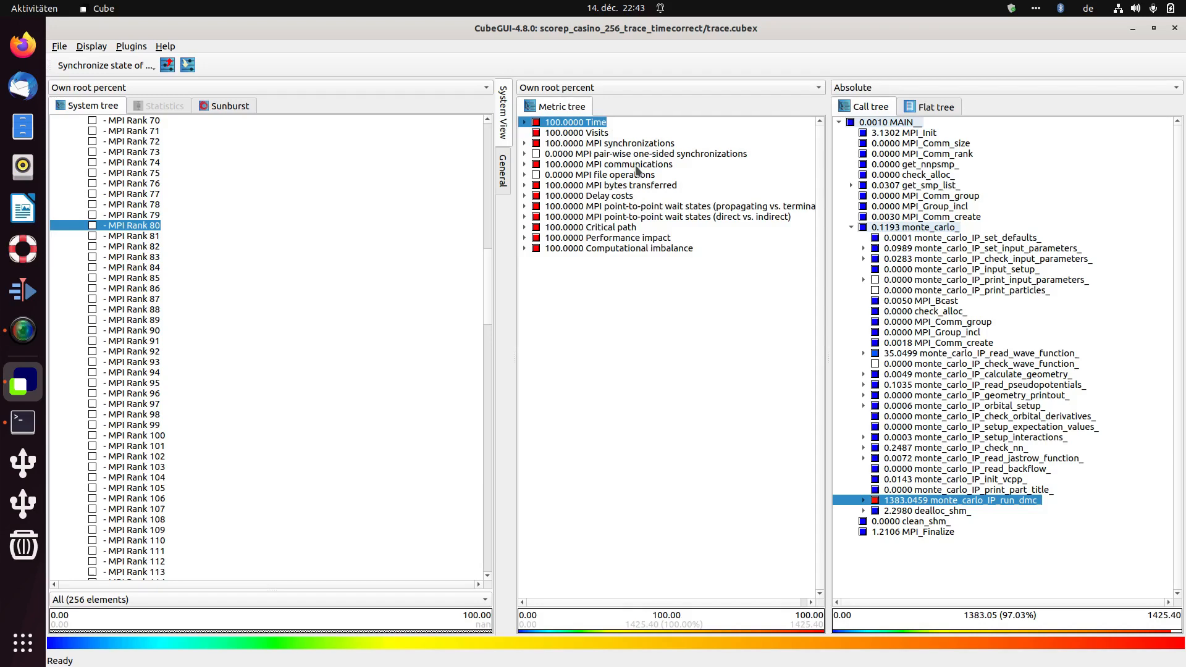
left_click(529, 122)
With the MPI metric selected, set the call tree values to Metric root percent and select monte_carlo_IP_run_dmc_
left_click(595, 154)
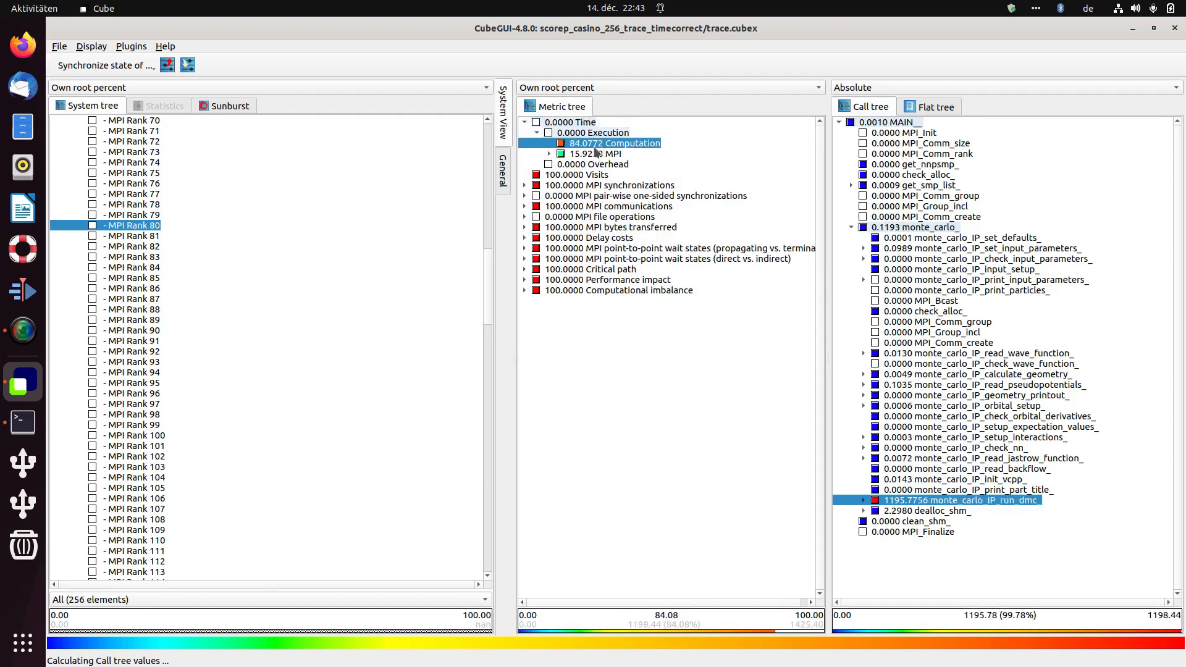
left_click(924, 157)
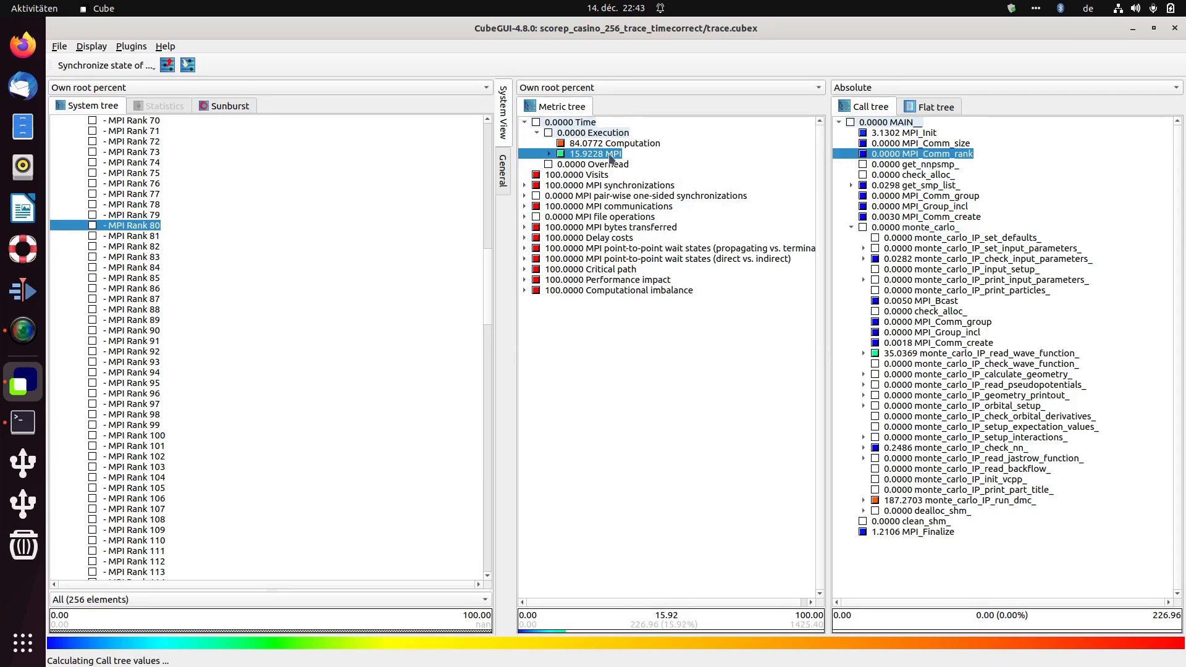
left_click(895, 92)
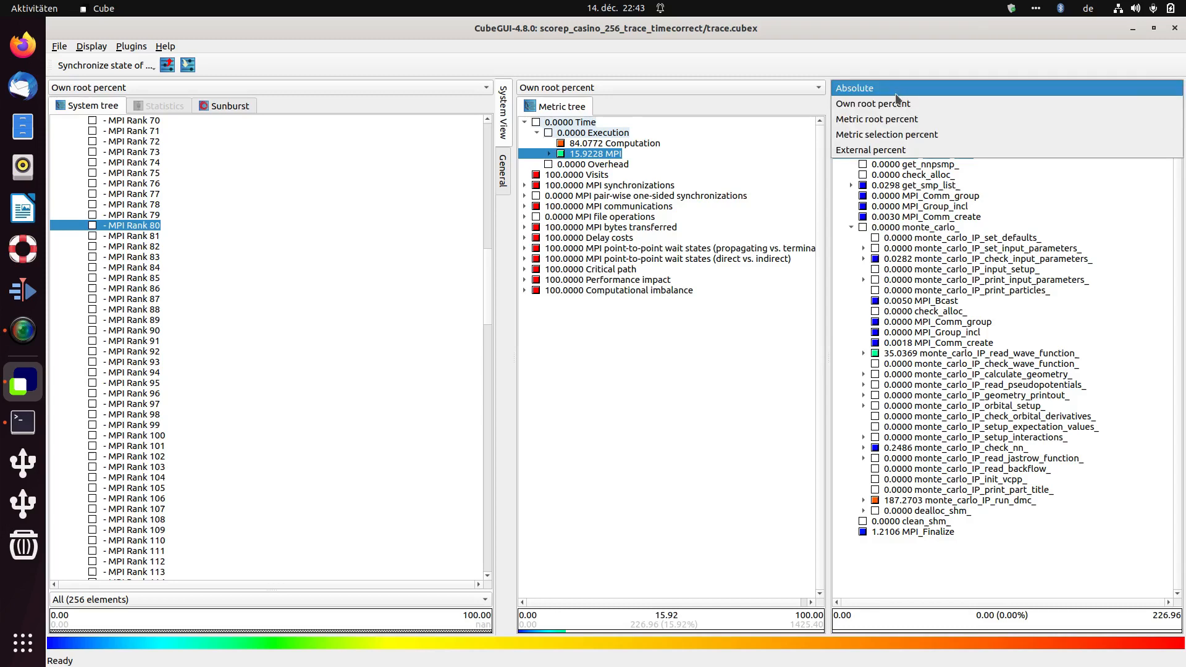
left_click(942, 120)
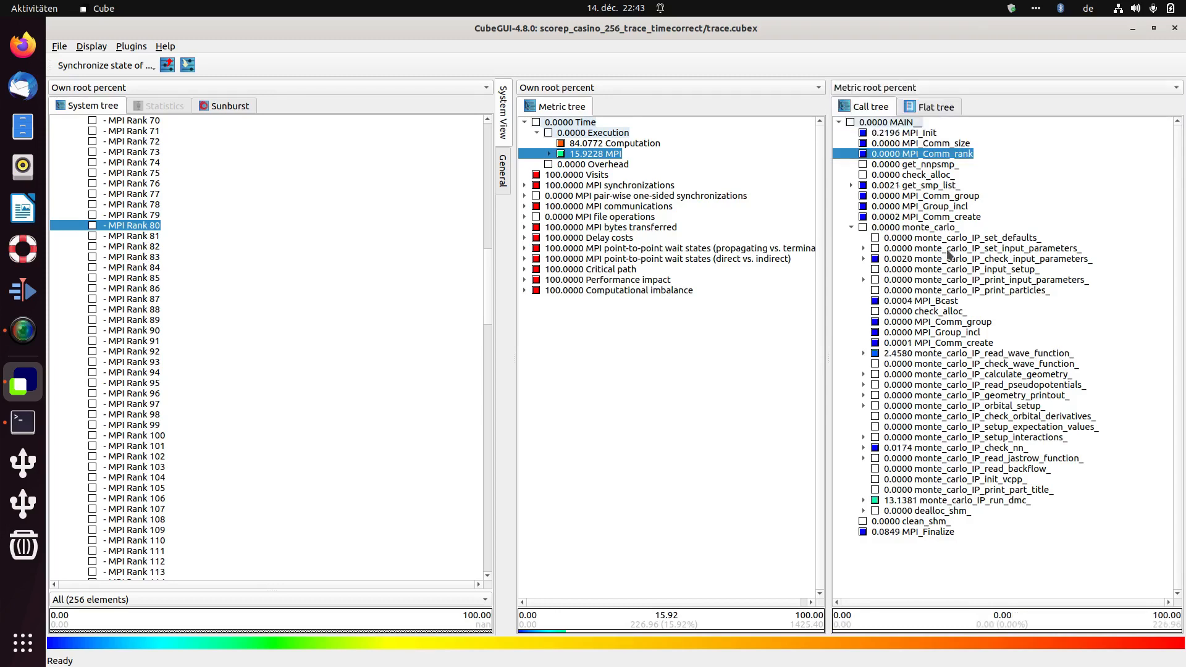
left_click(915, 501)
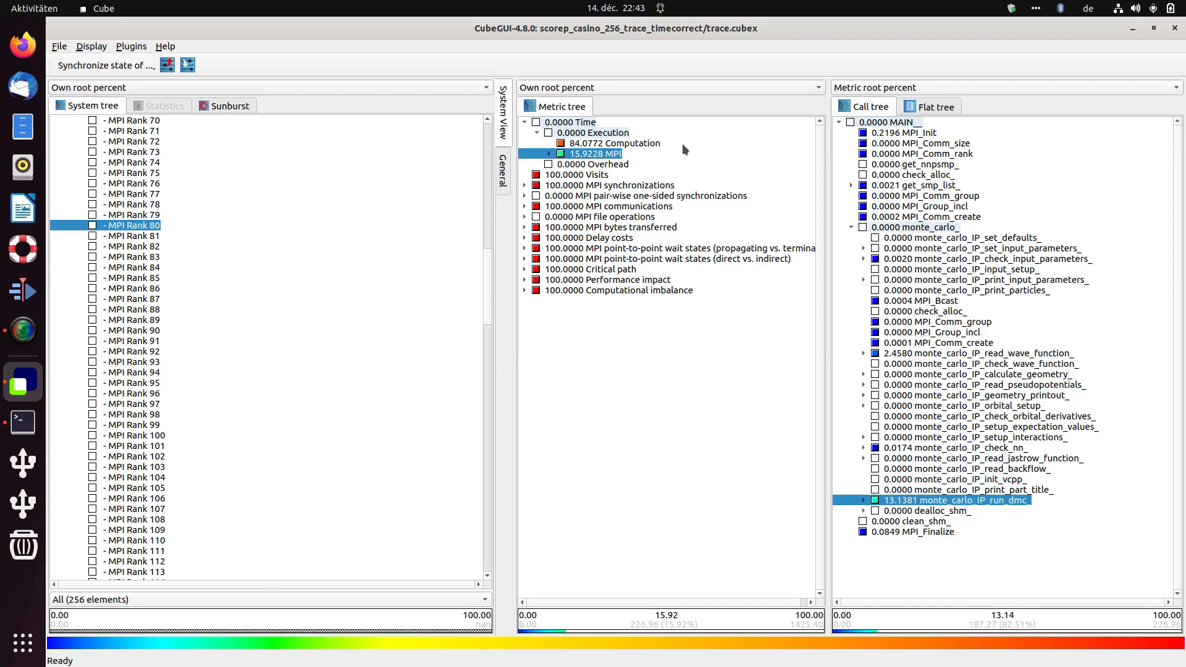
Compare the call tree's Metric root percent values for the Computation metric and the Time metric
left_click(616, 143)
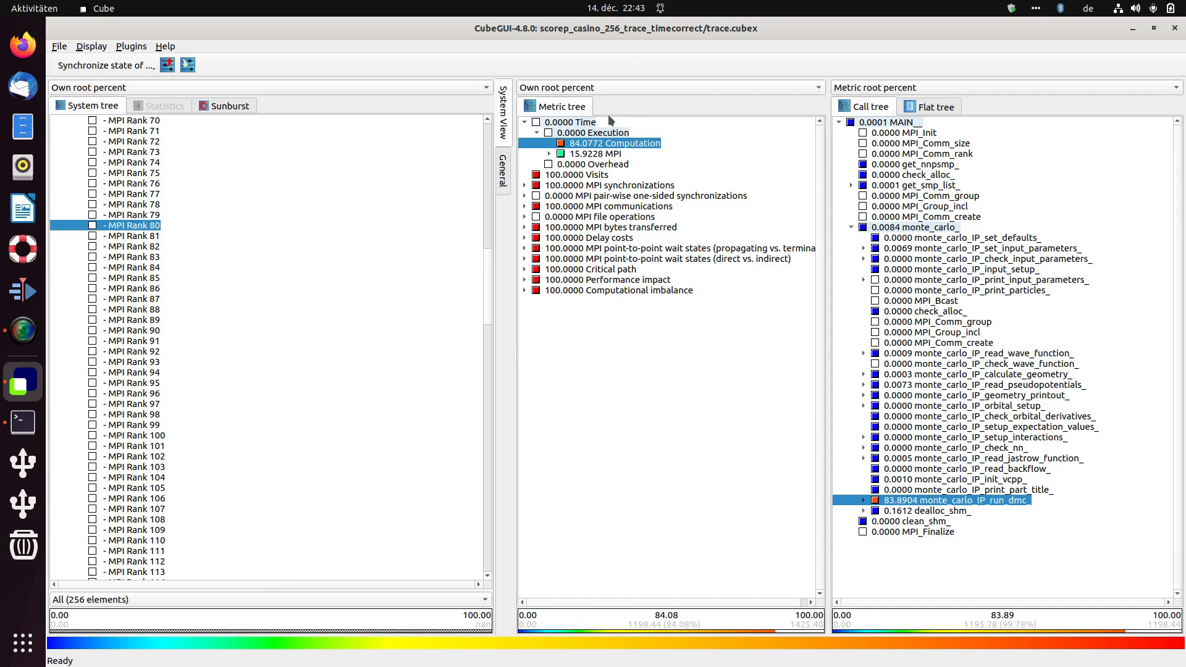
left_click(574, 124)
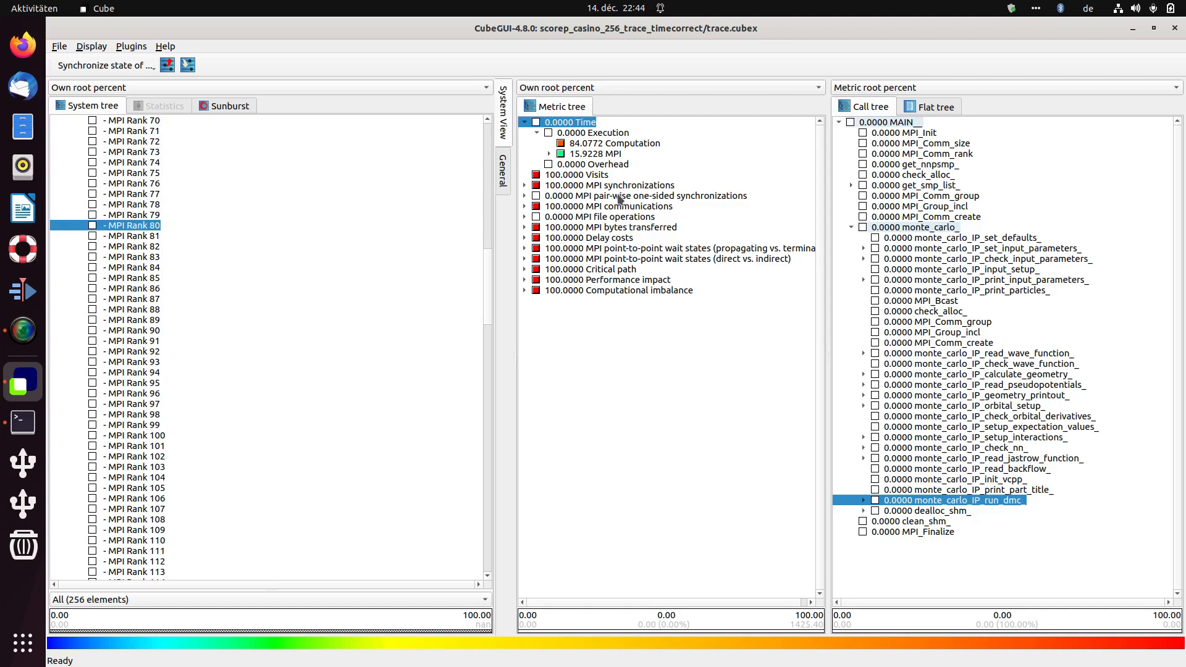
Restore the dimension order to Metric Call System and select the Computation metric
left_click(90, 49)
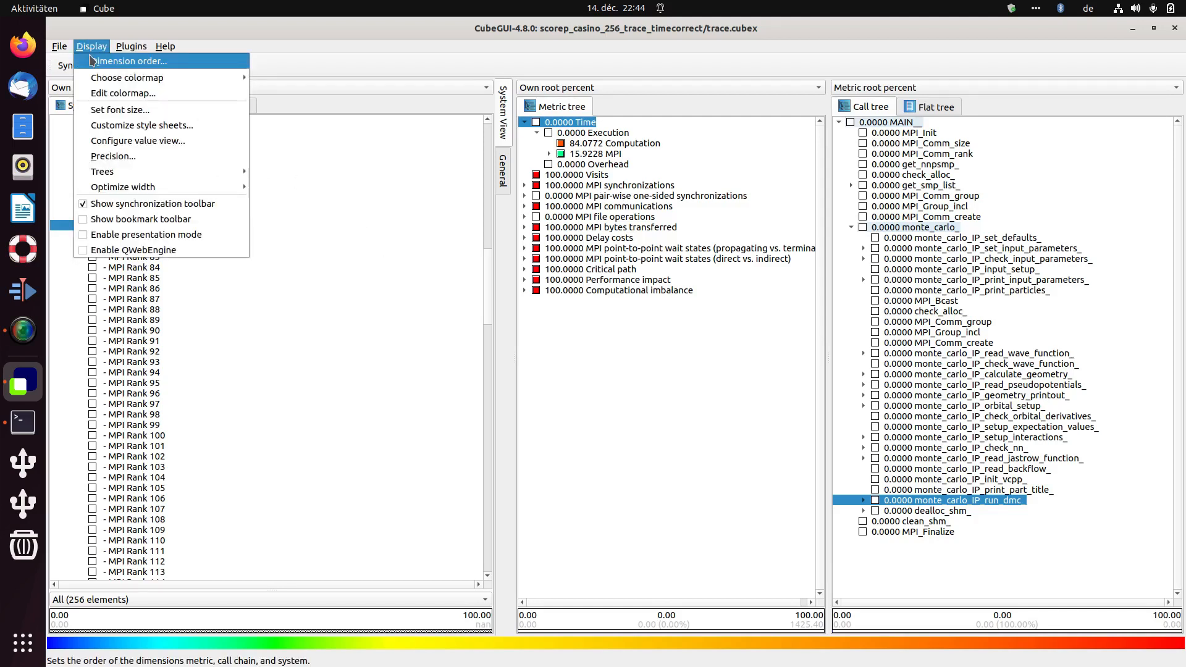
left_click(168, 63)
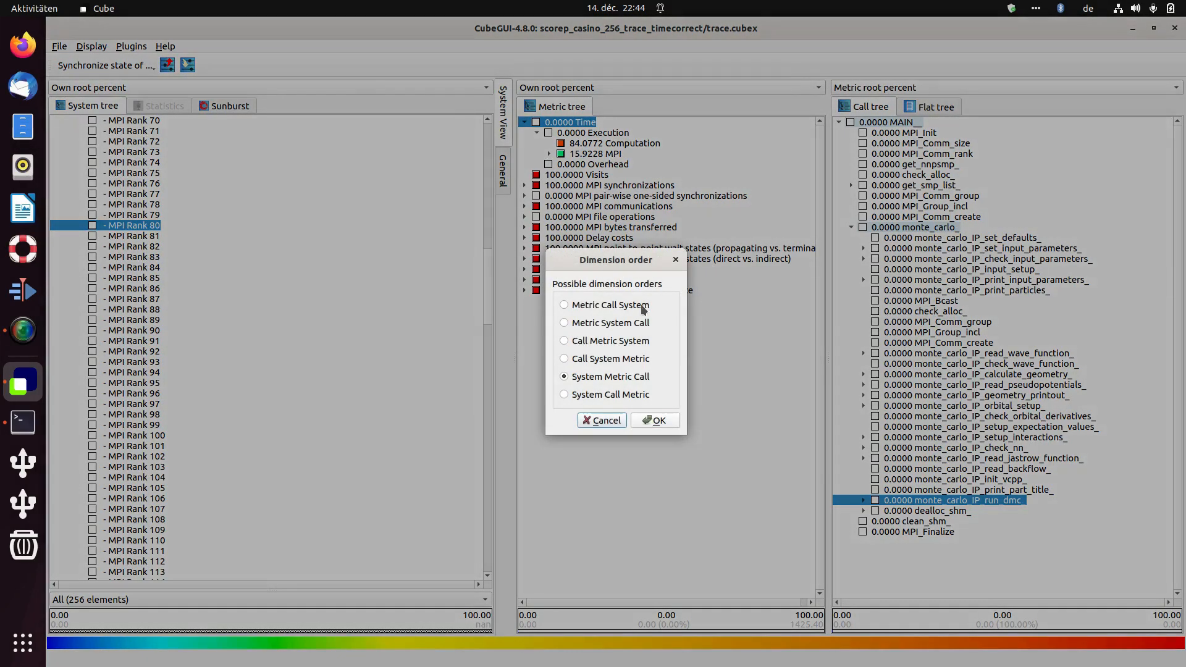
left_click(665, 424)
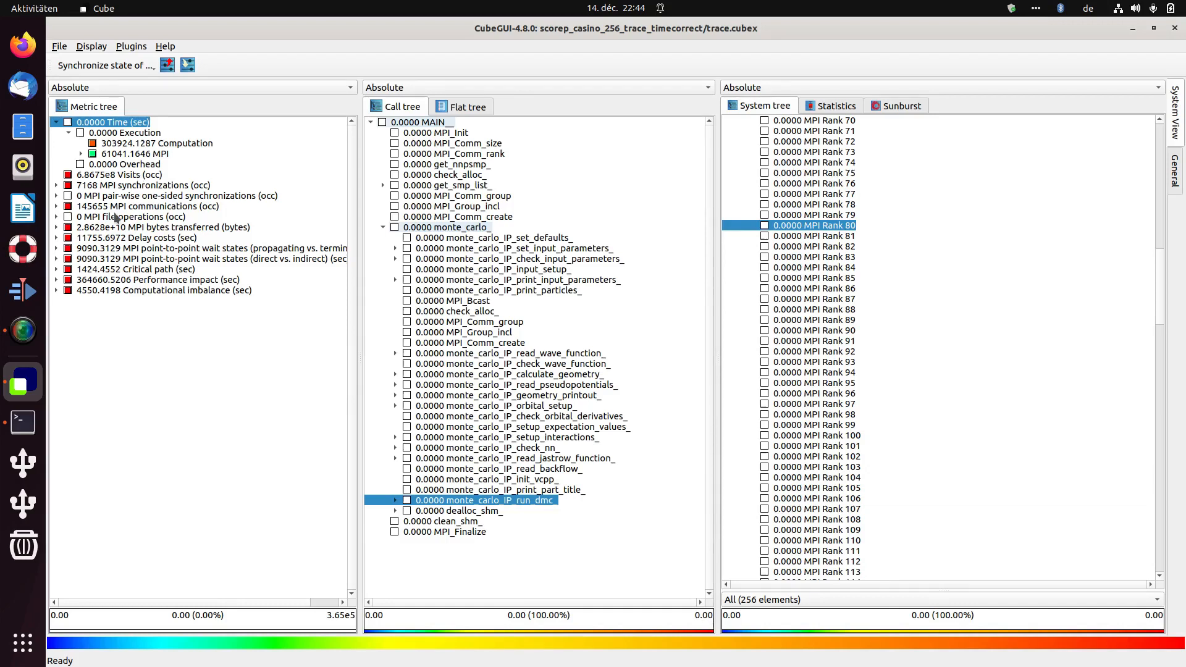
left_click(175, 144)
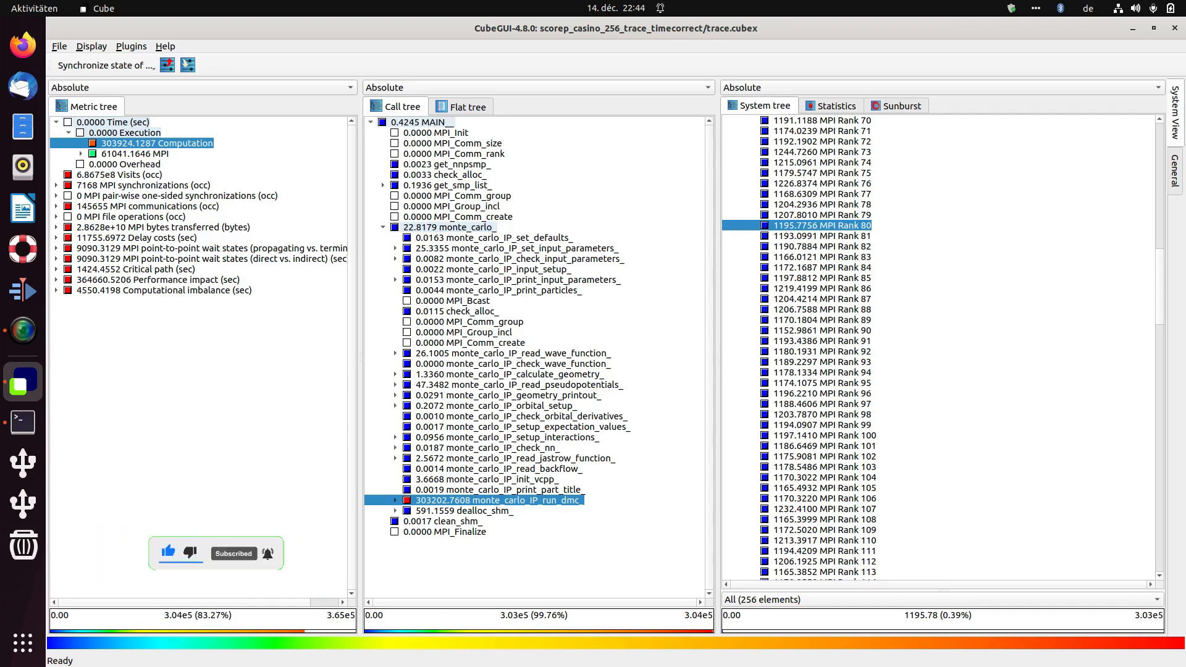
left_click(101, 46)
mouse_move(68, 46)
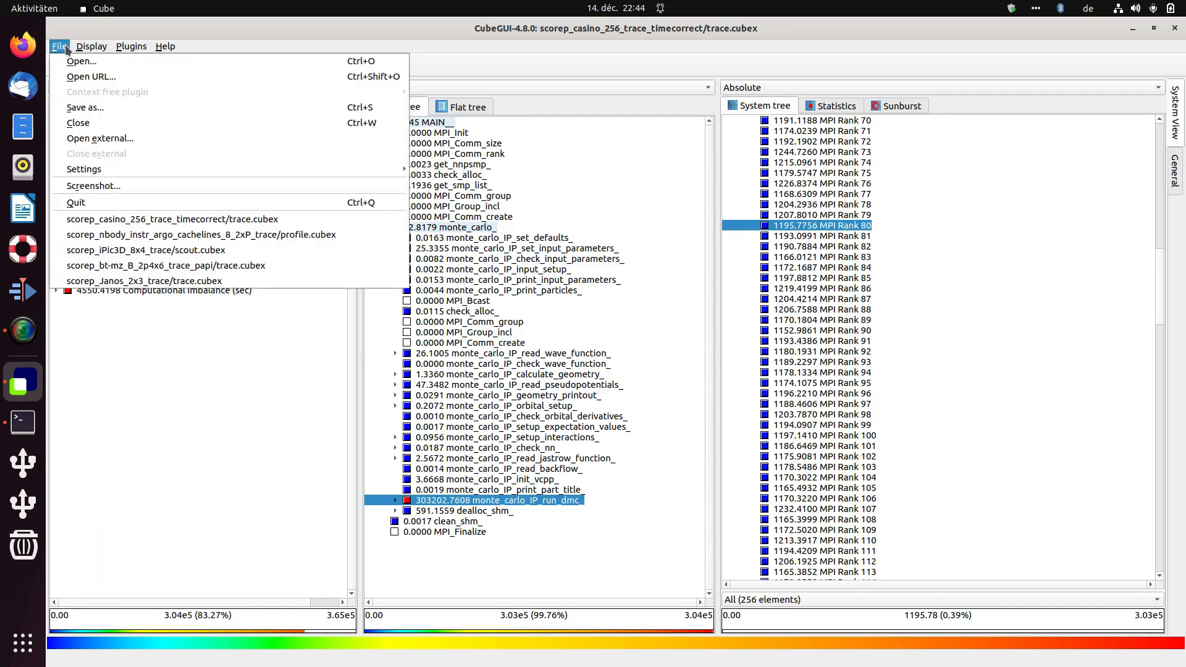
left_click(144, 416)
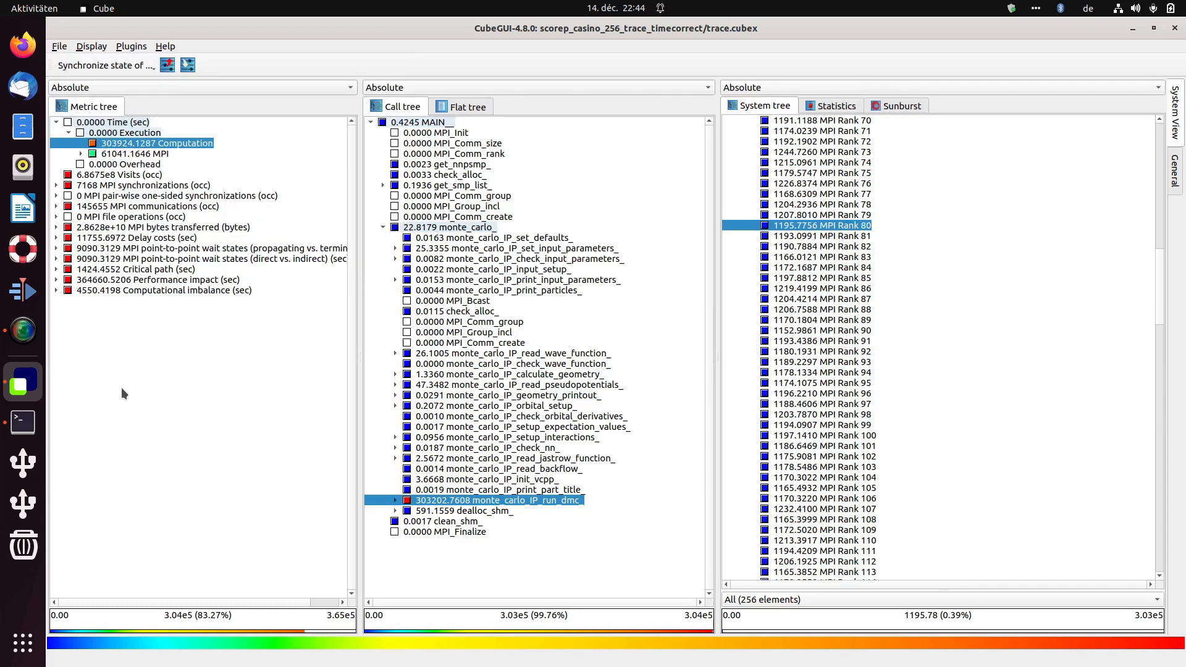
left_click(102, 93)
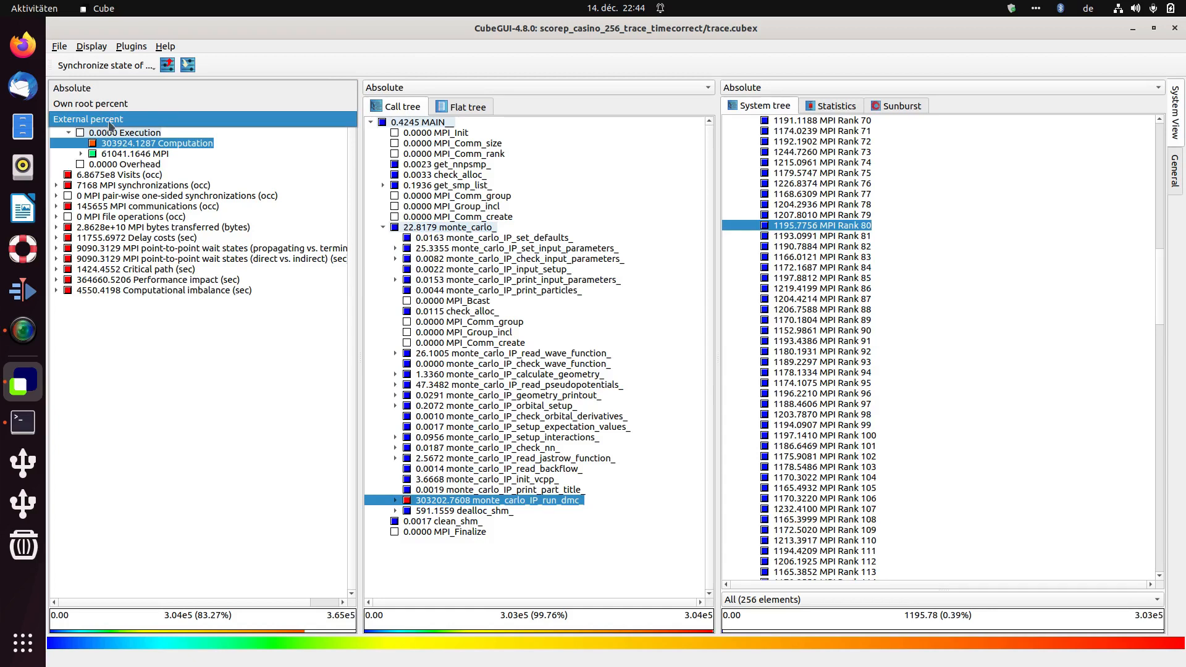
left_click(135, 362)
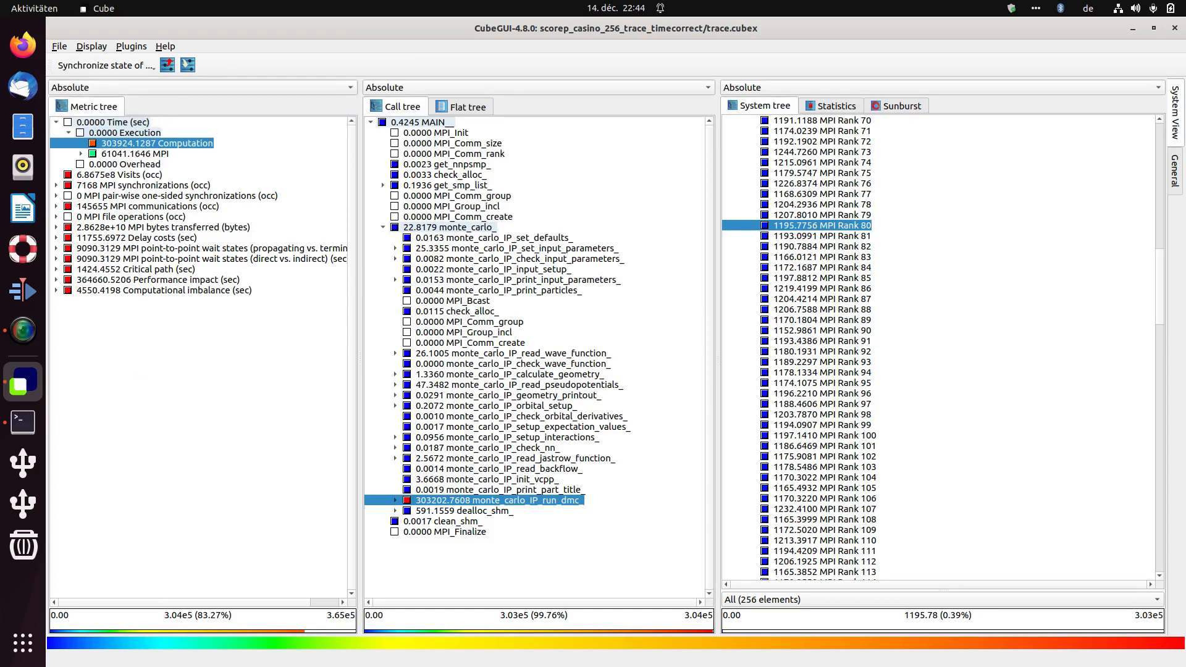